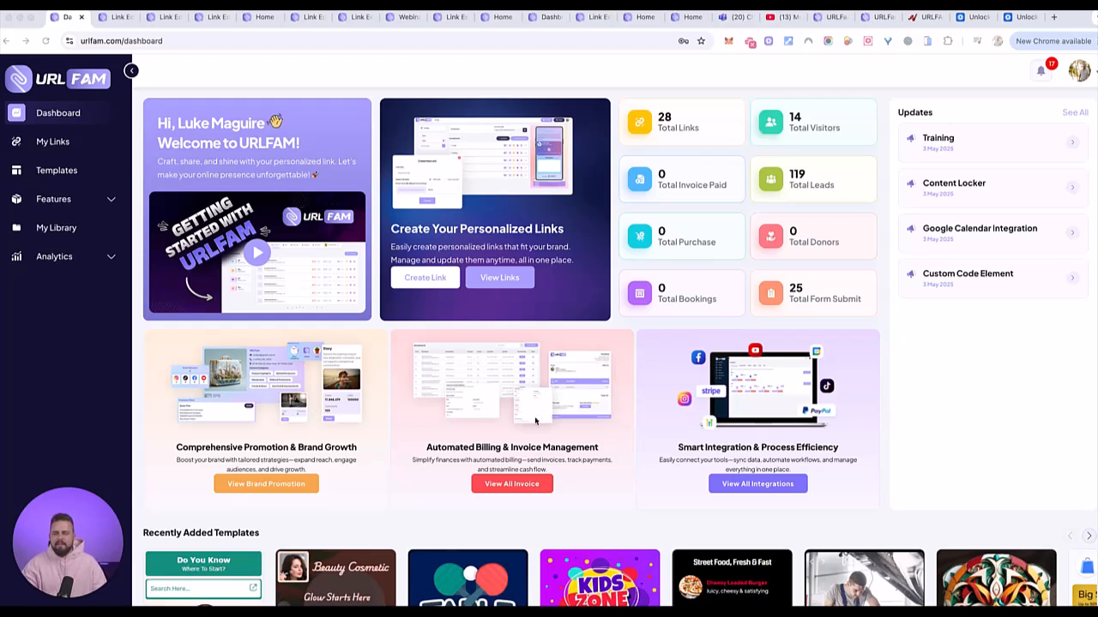
pyautogui.scroll(-3, 587, 410)
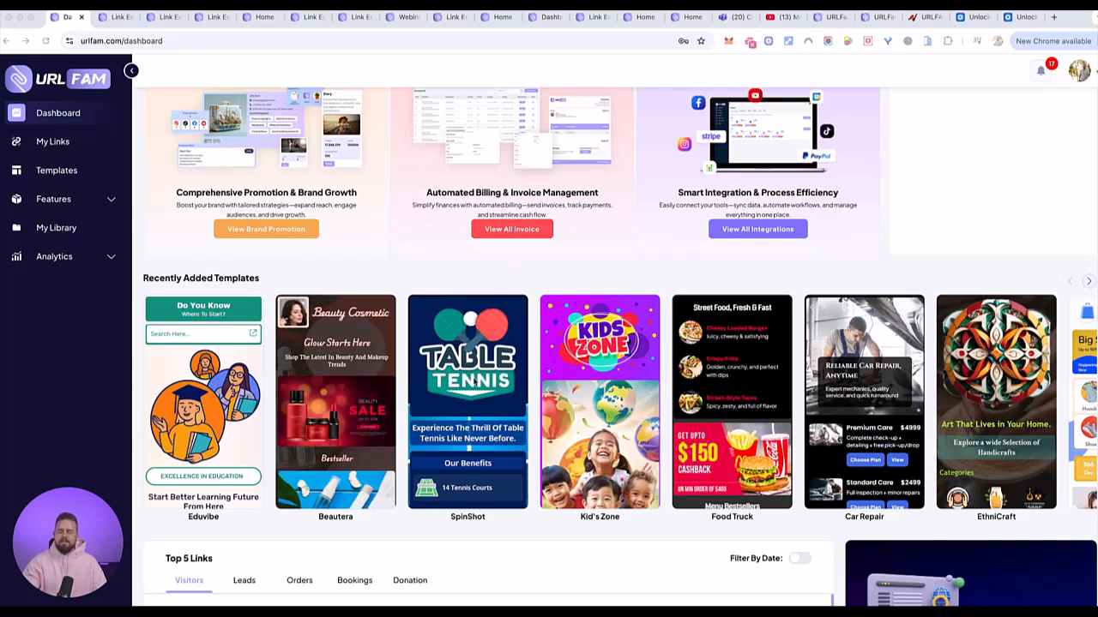
pyautogui.scroll(-3, 476, 412)
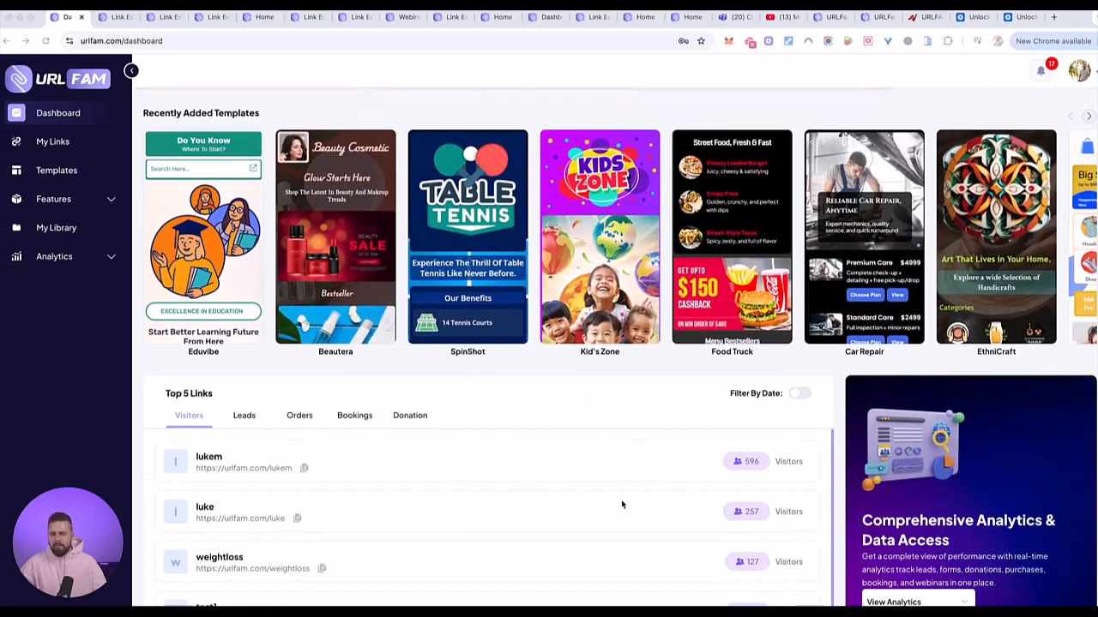
pyautogui.scroll(2, 456, 453)
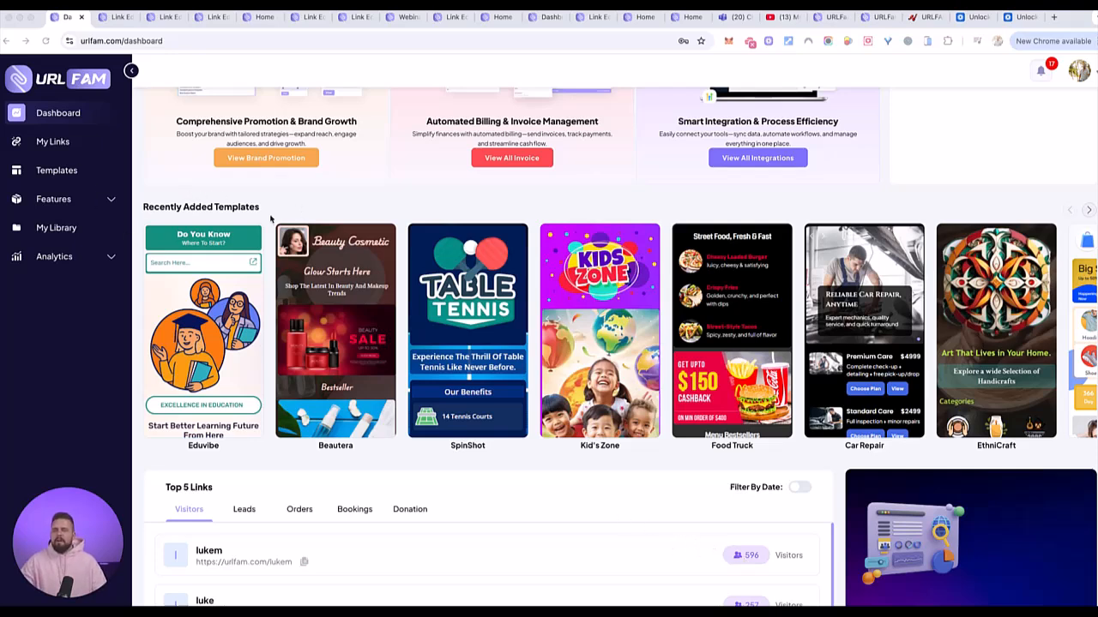
pyautogui.scroll(-1, 270, 220)
pyautogui.scroll(3, 271, 220)
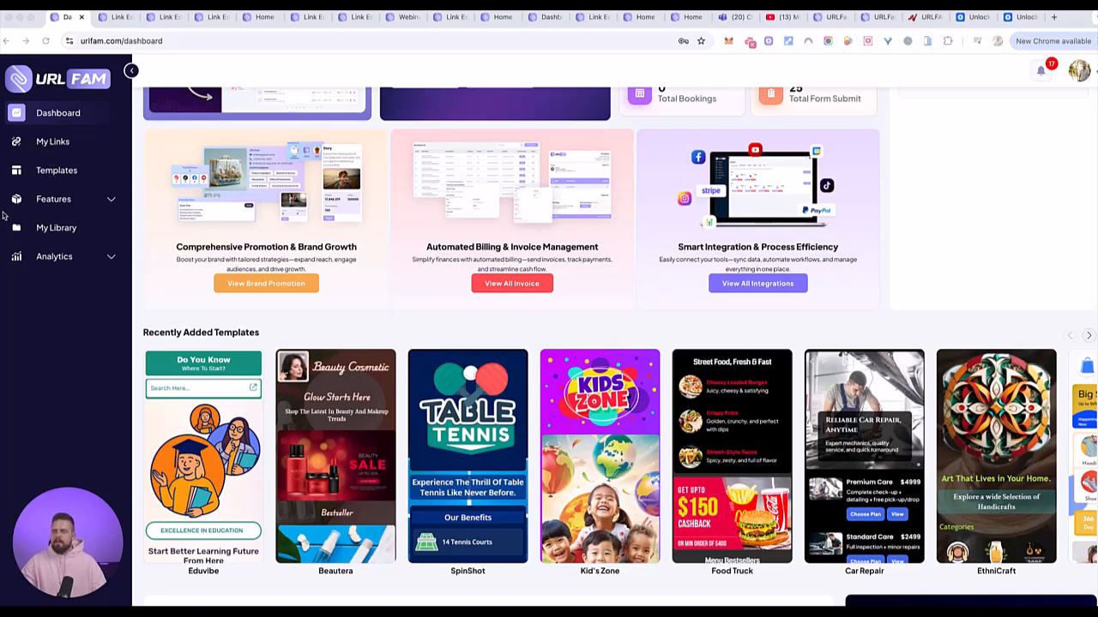
# - Expand Features and its Analytics submenu to list the leads, forms, donations, purchases and bookings views
pyautogui.click(68, 202)
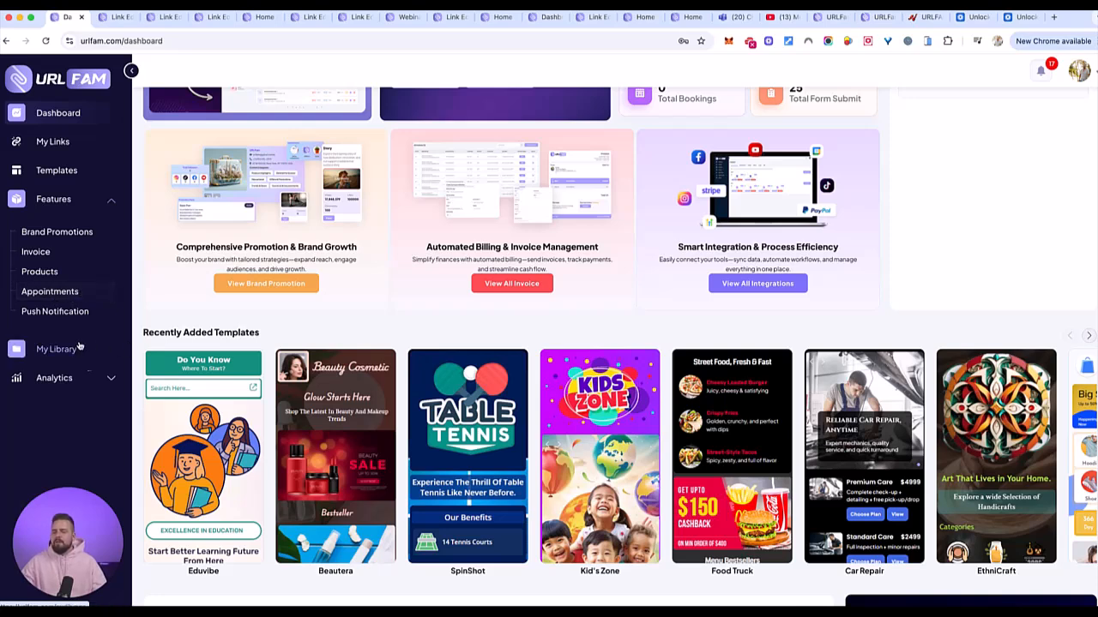
pyautogui.click(82, 380)
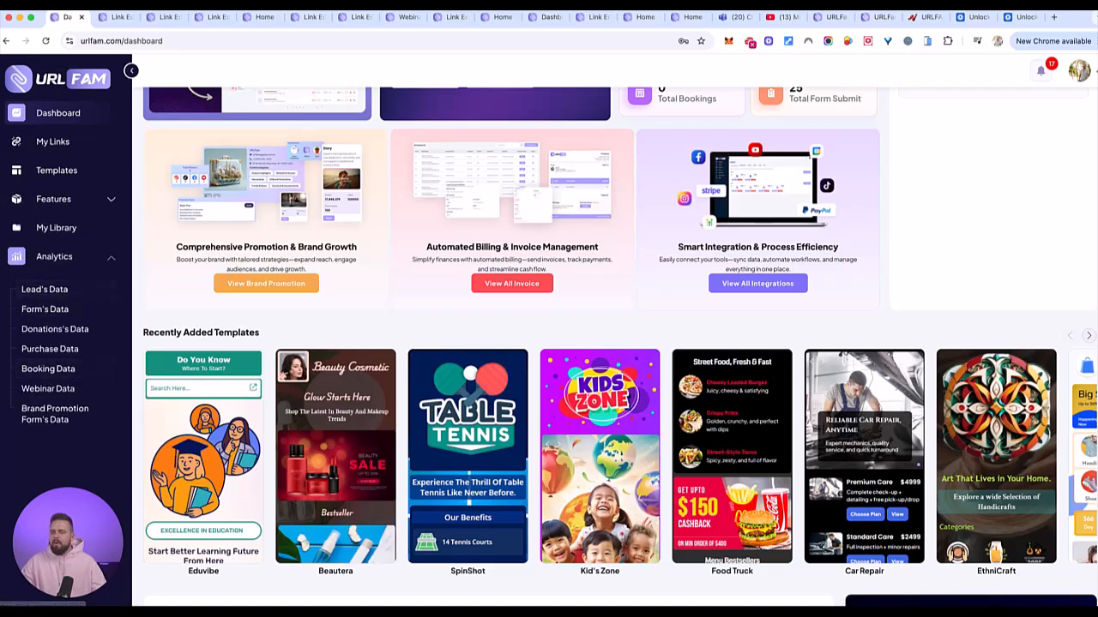
pyautogui.click(0, 382)
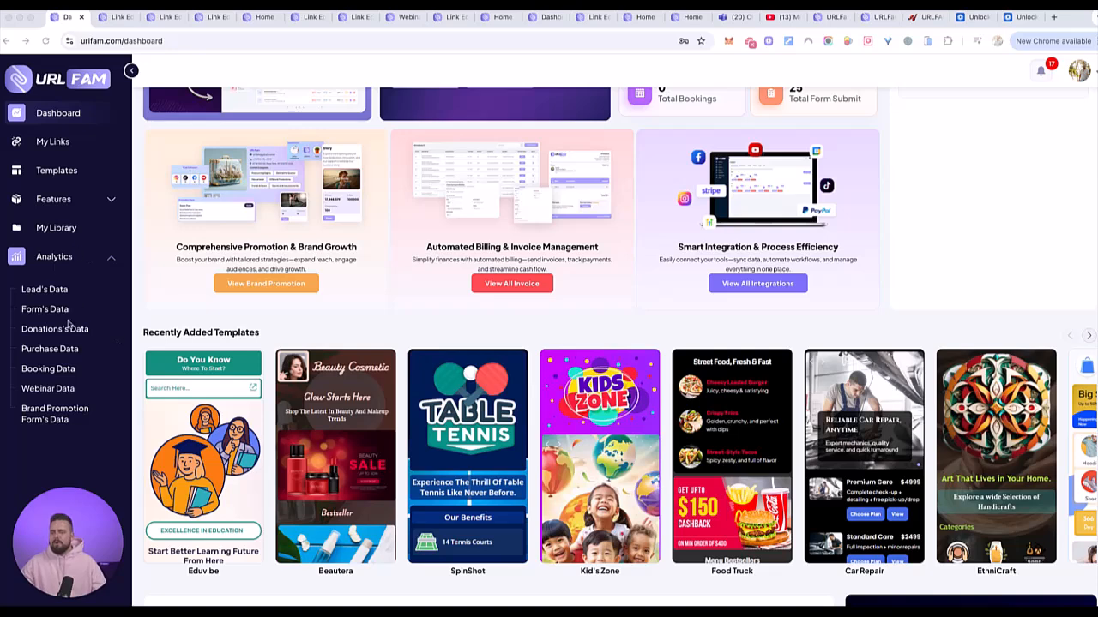
# - Scroll through the Templates gallery, then show the My Links list of all 28 links
pyautogui.click(56, 170)
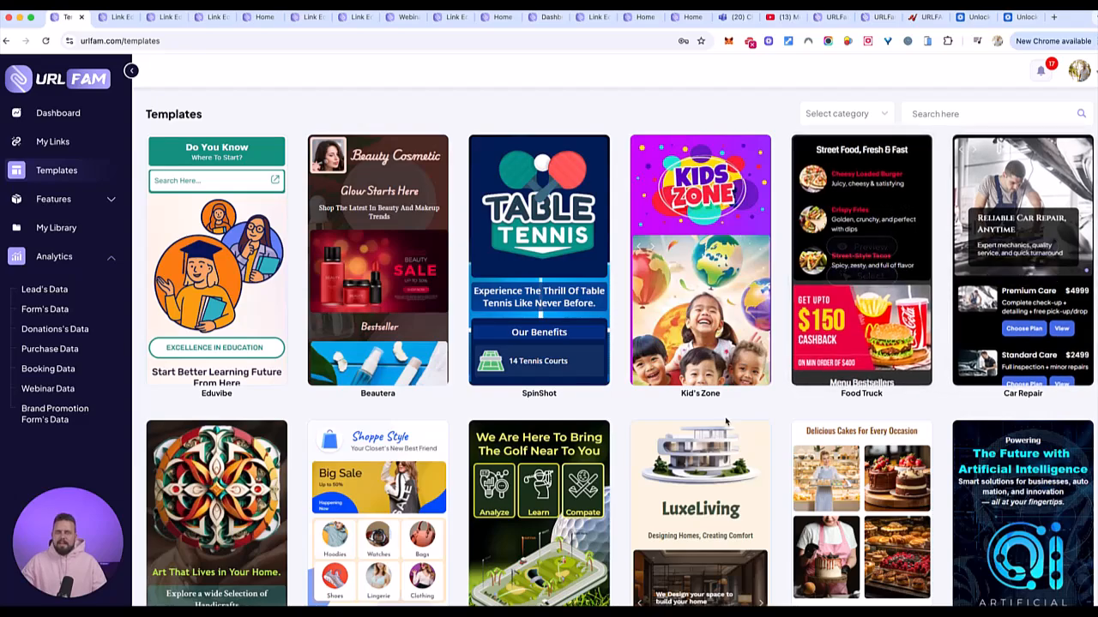
pyautogui.scroll(-3, 727, 421)
pyautogui.scroll(-4, 728, 421)
pyautogui.scroll(-5, 661, 380)
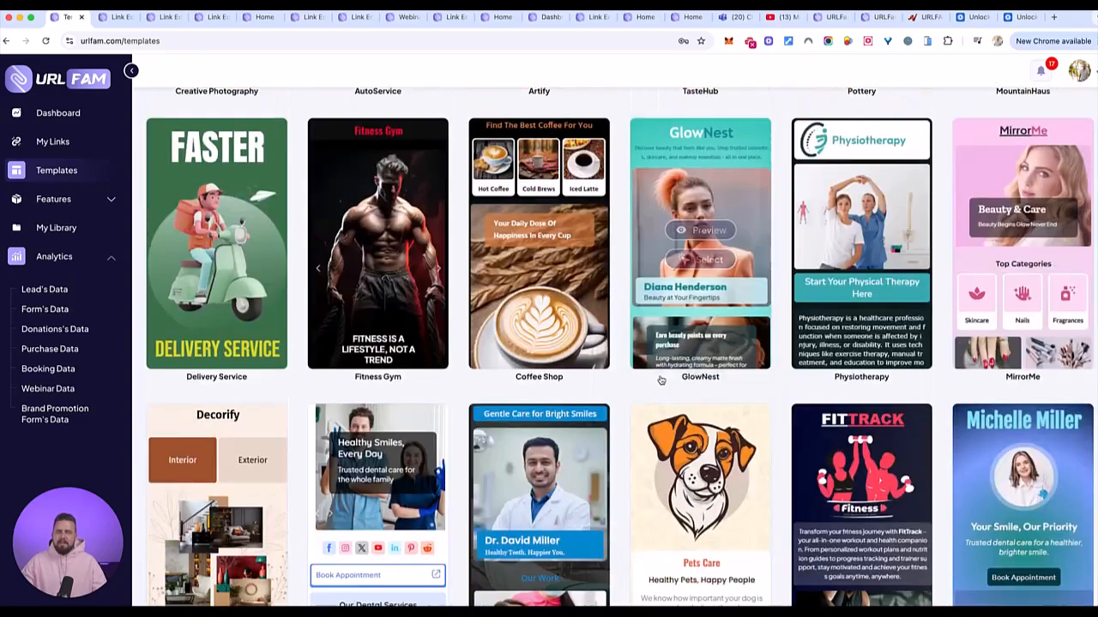
pyautogui.scroll(-8, 660, 380)
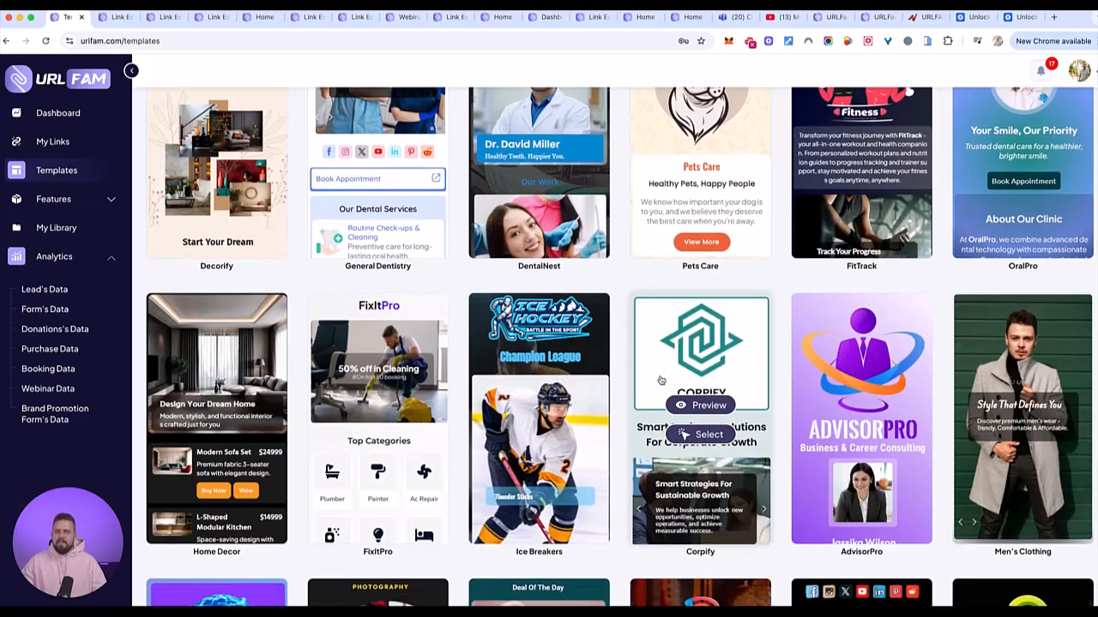
pyautogui.scroll(-10, 660, 380)
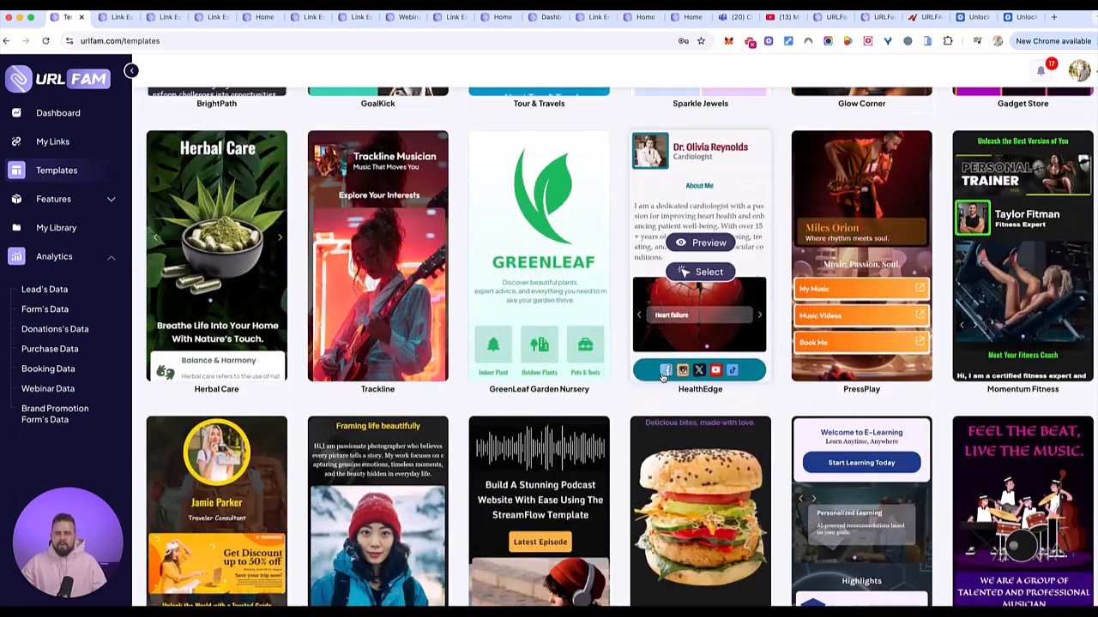
pyautogui.scroll(-2, 633, 289)
pyautogui.scroll(-2, 633, 289)
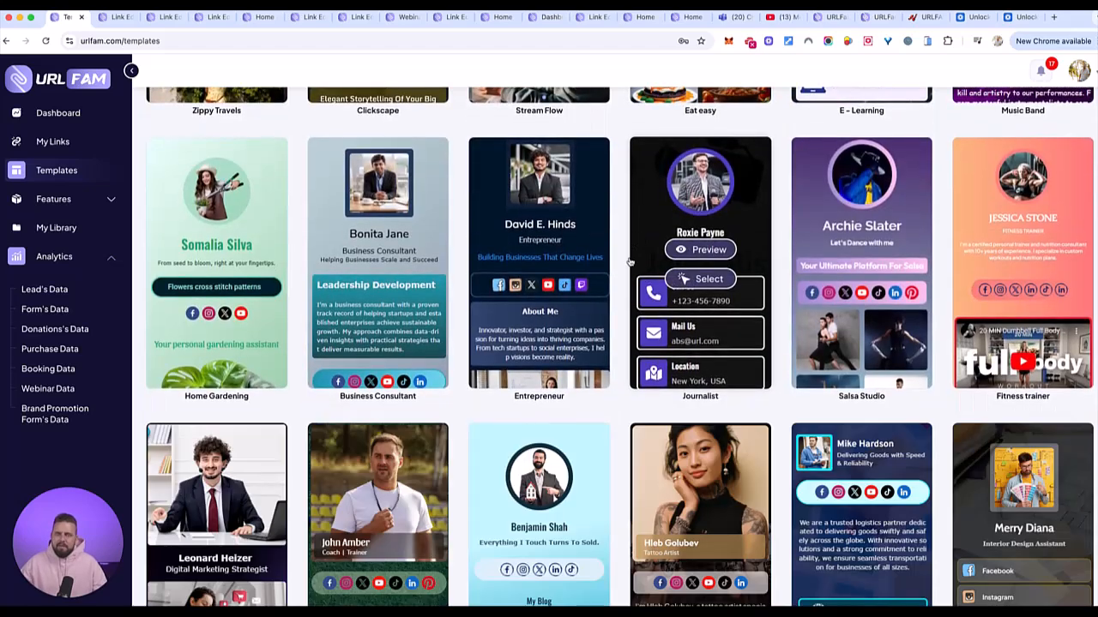
pyautogui.scroll(-2, 630, 275)
pyautogui.scroll(-2, 629, 267)
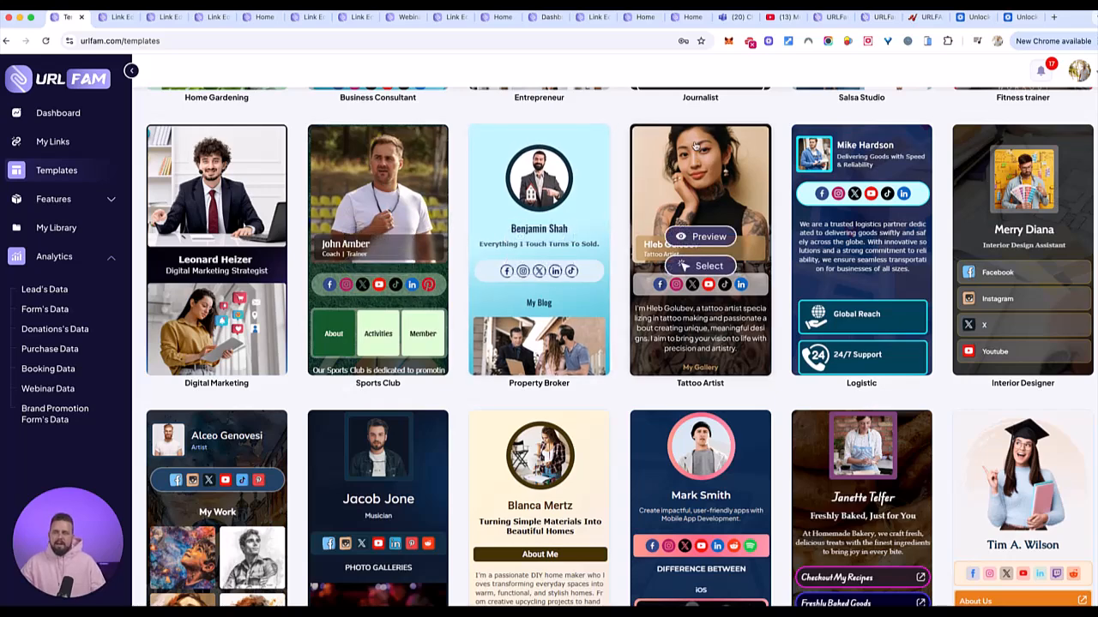
pyautogui.scroll(-3, 534, 240)
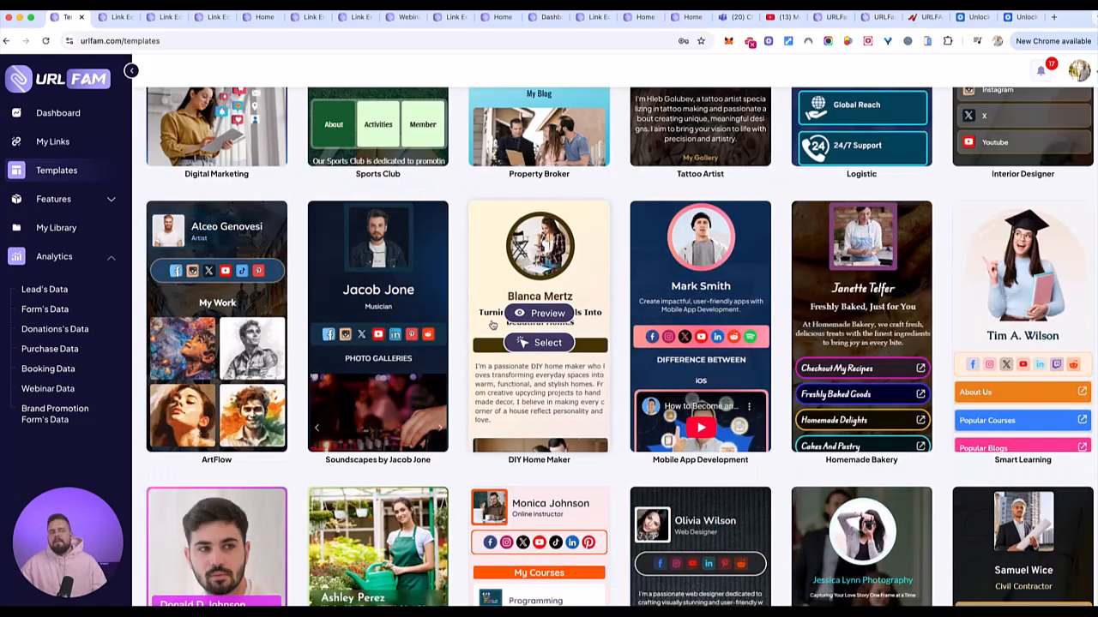
pyautogui.scroll(-2, 477, 316)
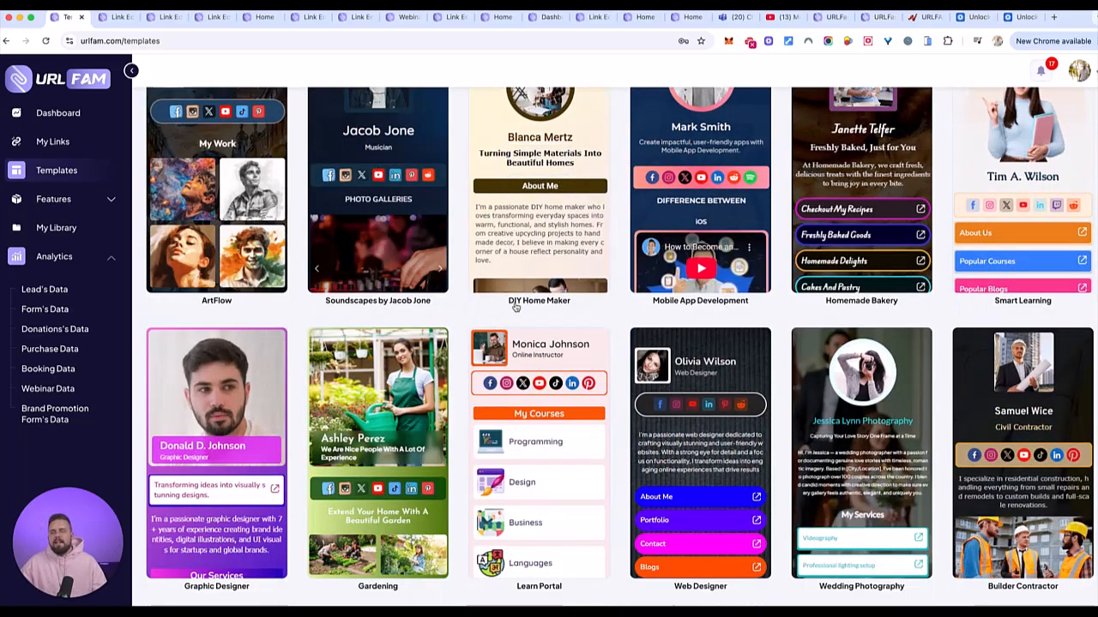
pyautogui.click(58, 146)
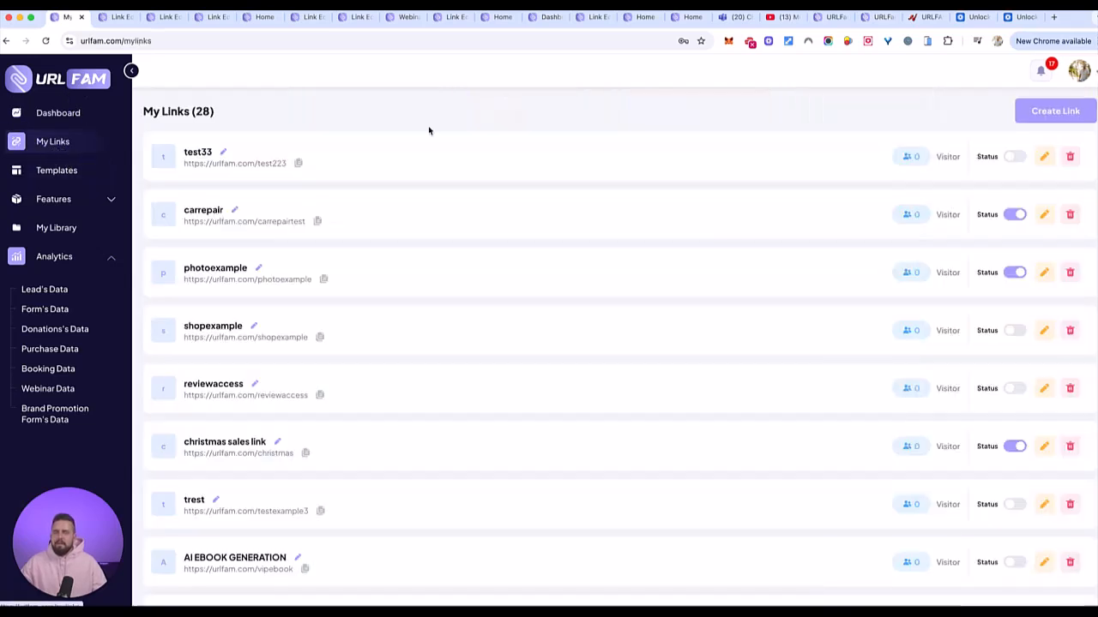
# - Start a Create From Scratch link, abandon that form, and go to the Test33 link editor
pyautogui.click(1056, 110)
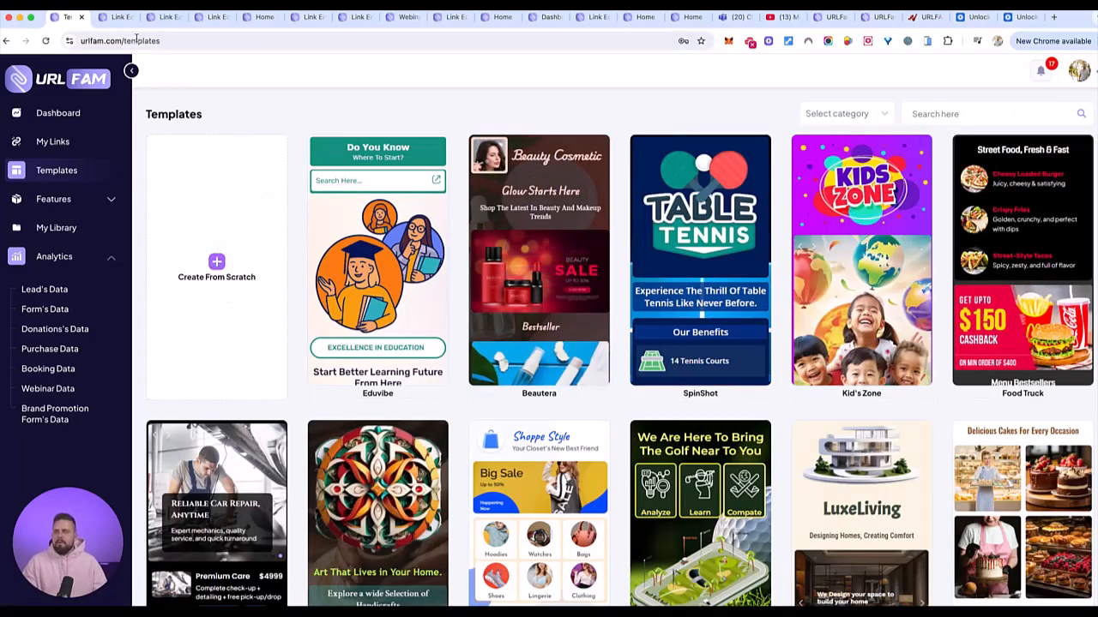
pyautogui.click(216, 263)
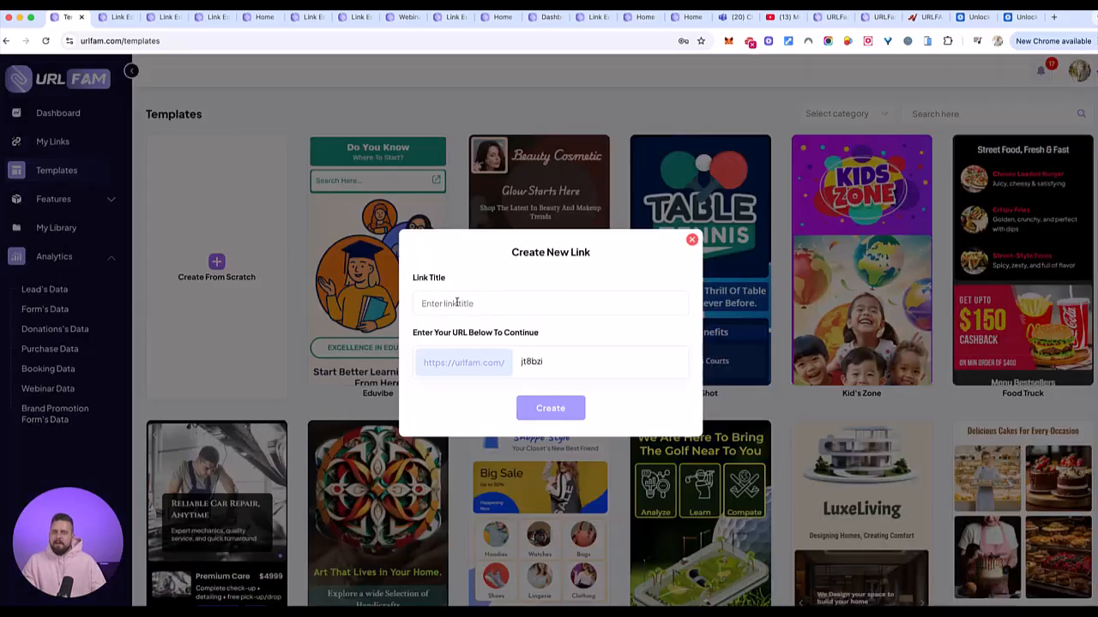
pyautogui.moveTo(546, 361); pyautogui.dragTo(505, 362)
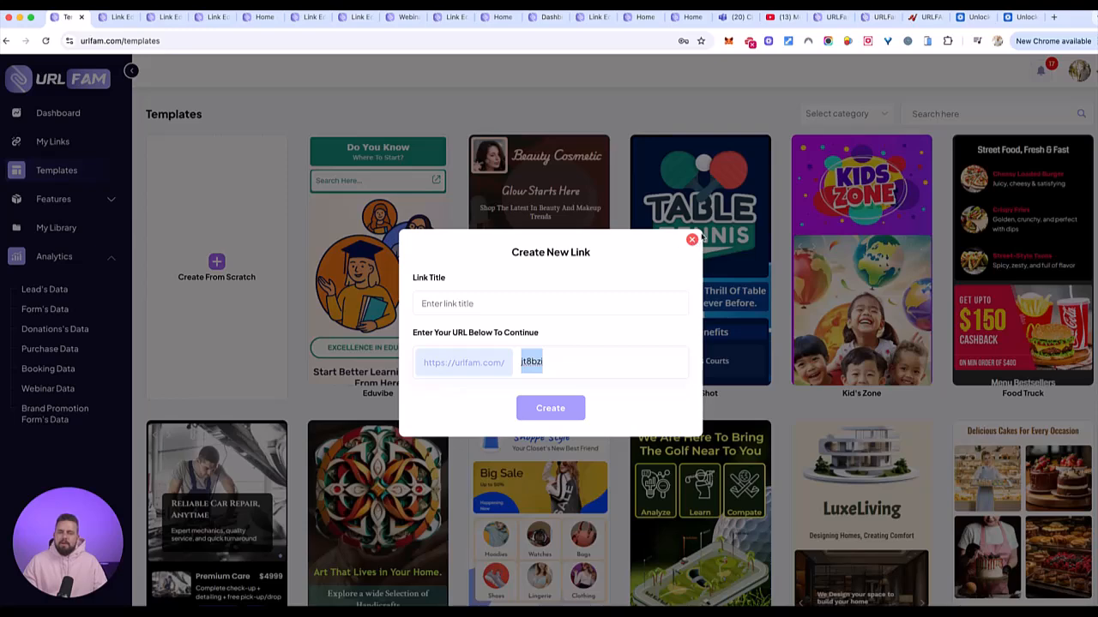
pyautogui.click(691, 239)
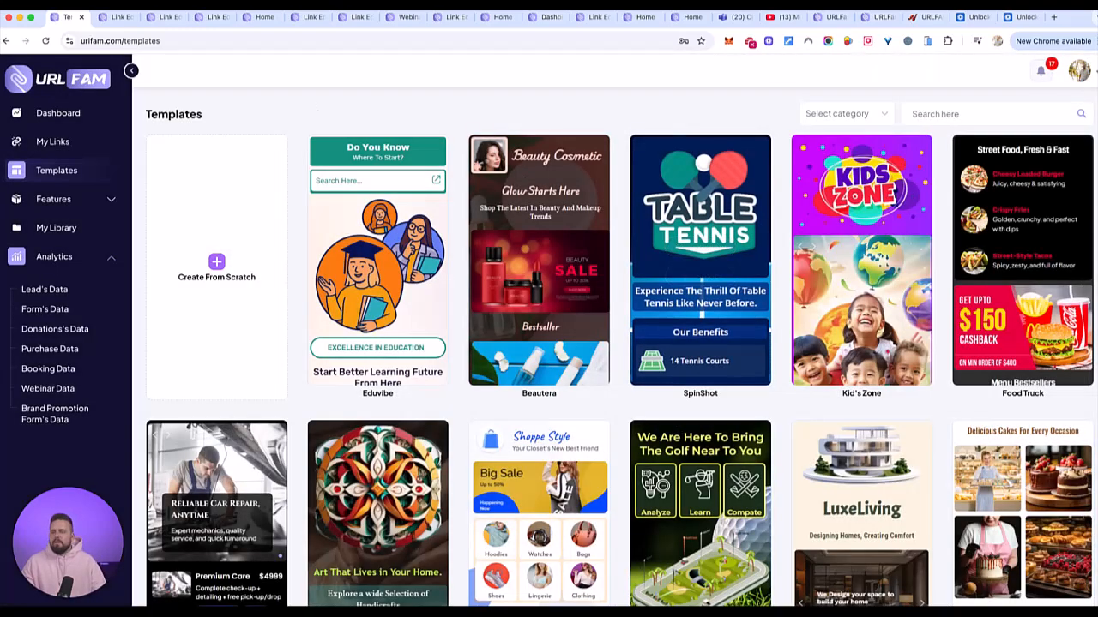
pyautogui.click(116, 16)
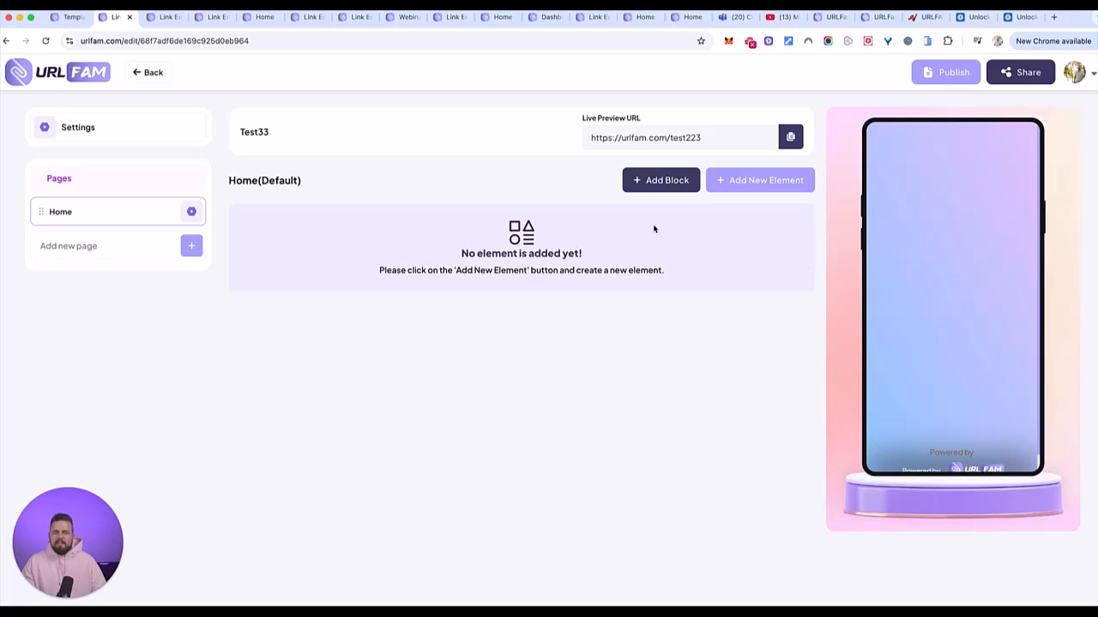
# - Add a Profile element using the smiling man's photo from the media library
pyautogui.click(733, 184)
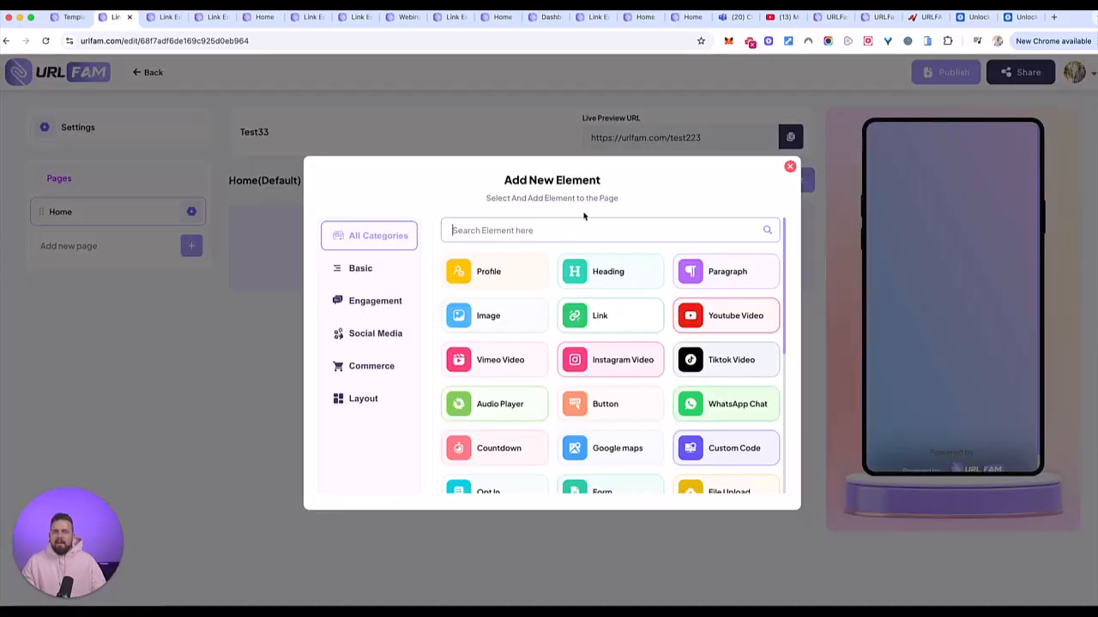
pyautogui.click(603, 274)
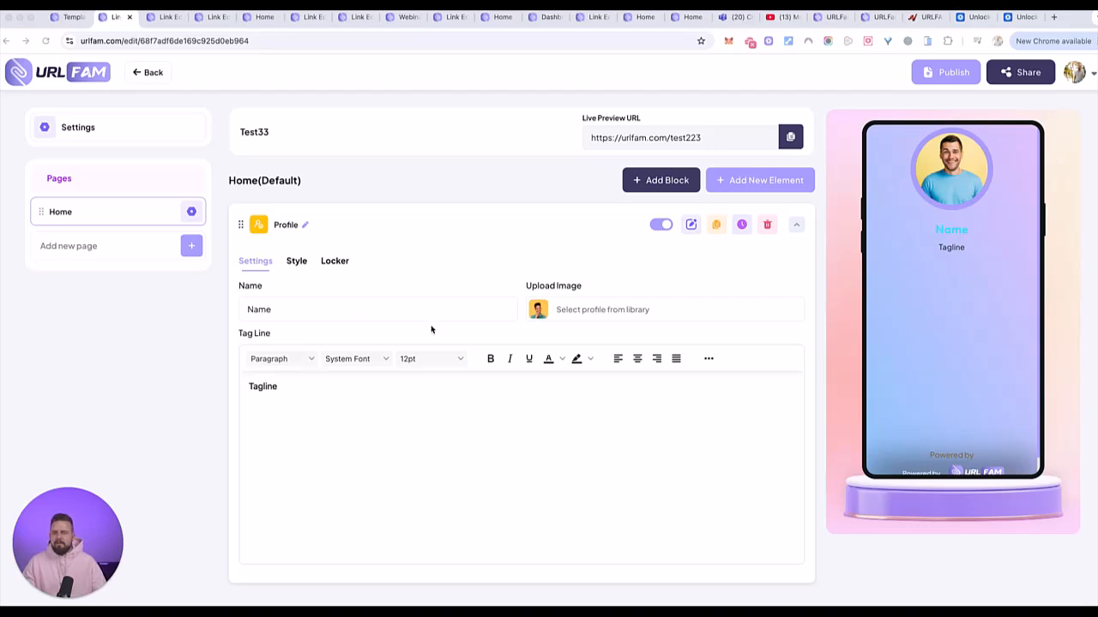
pyautogui.click(550, 311)
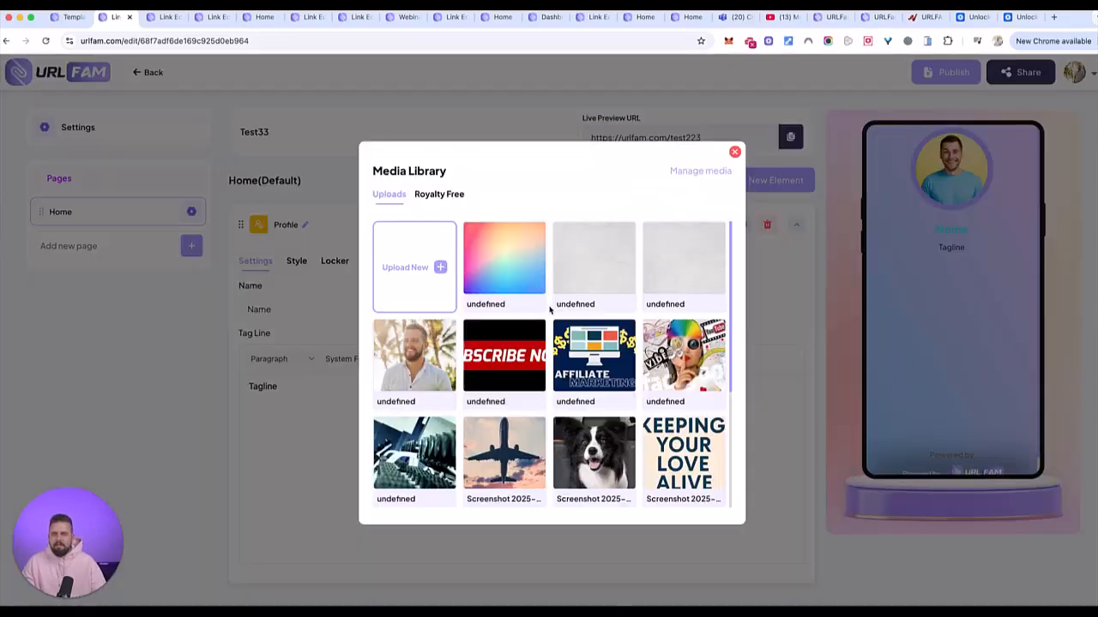
pyautogui.click(412, 361)
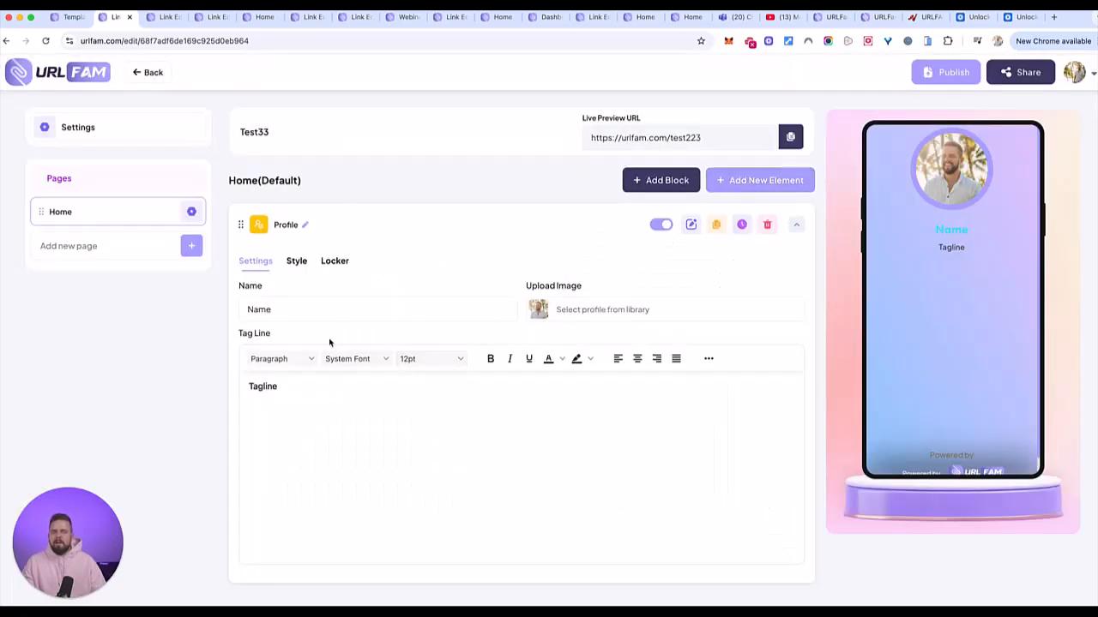
# - Replace the placeholder profile name with a display name and set the tagline to 'welcome!'
pyautogui.click(316, 312)
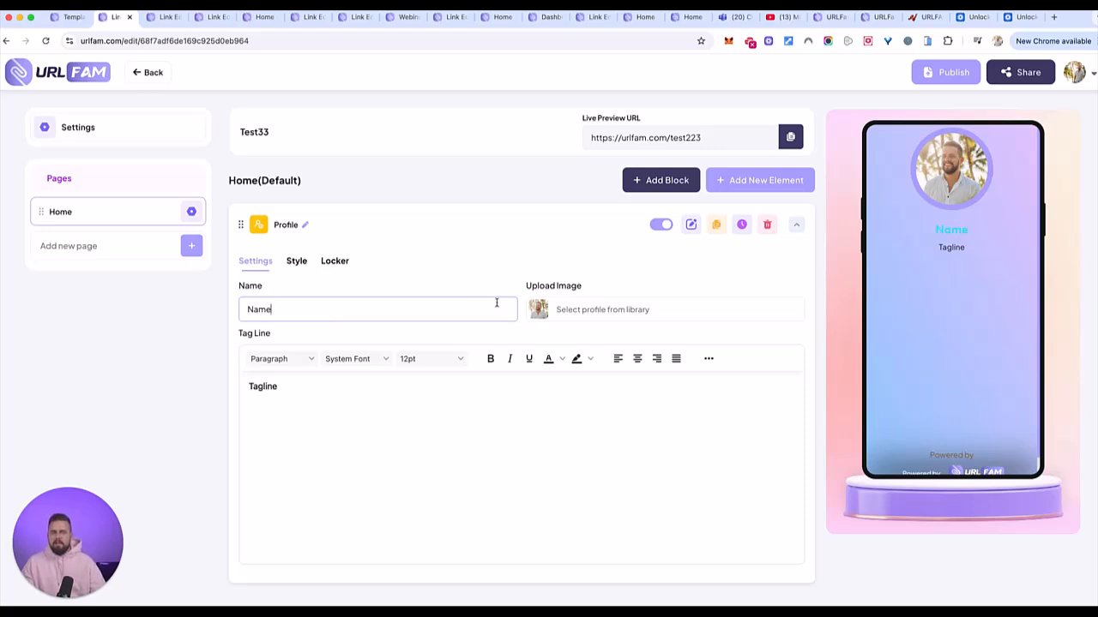
pyautogui.press('super+a')
pyautogui.write('Luke')
pyautogui.press('Tab')
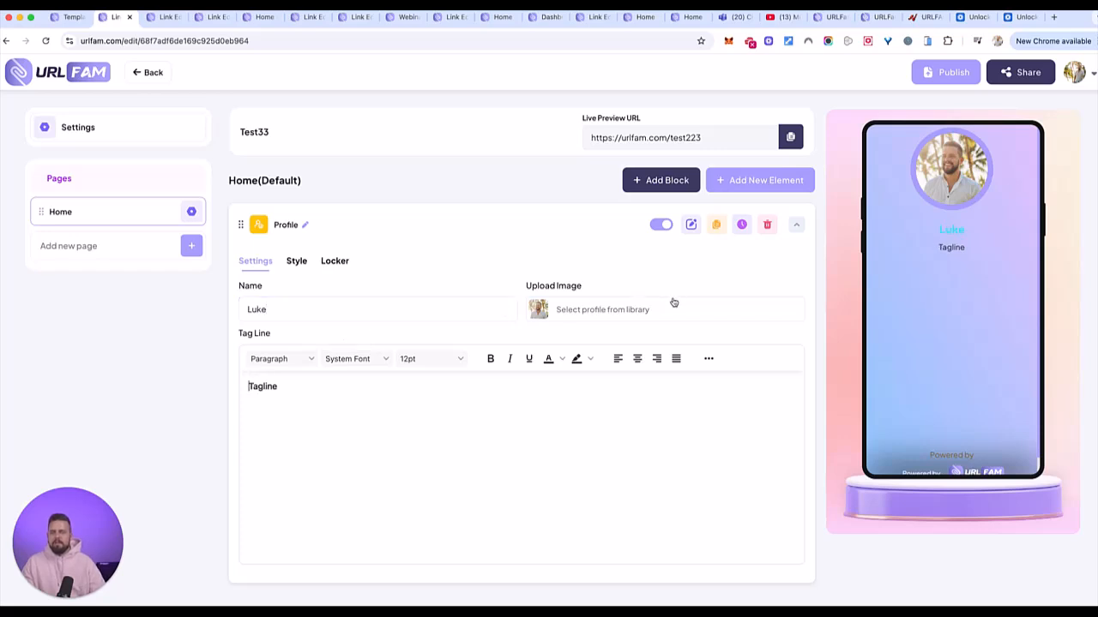
pyautogui.doubleClick(275, 385)
pyautogui.press('BackSpace')
pyautogui.write('welcome!')
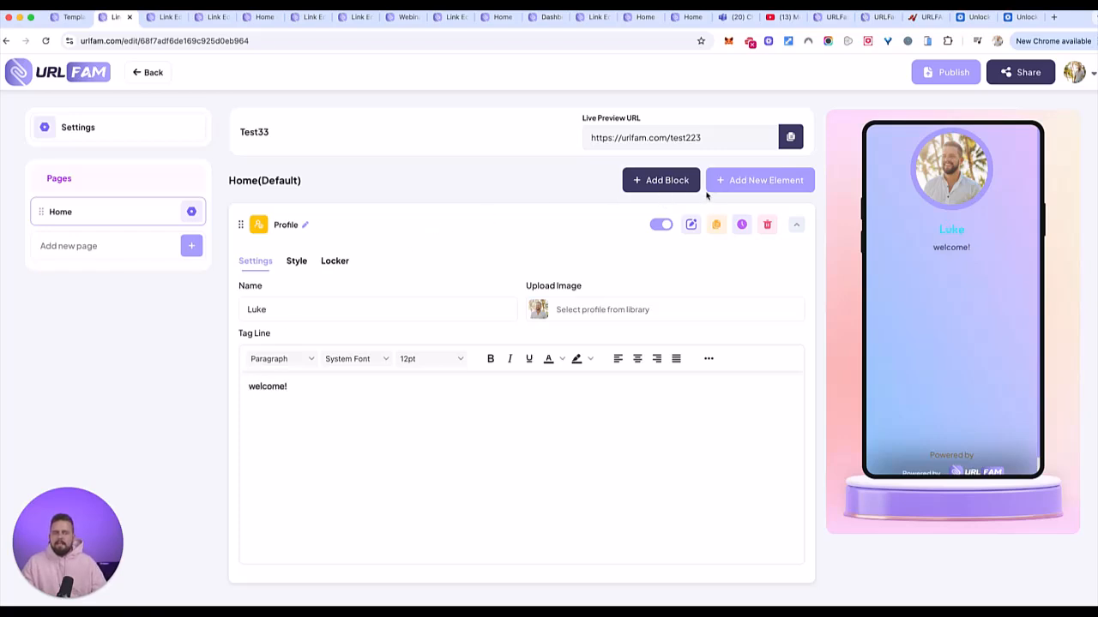
pyautogui.click(763, 181)
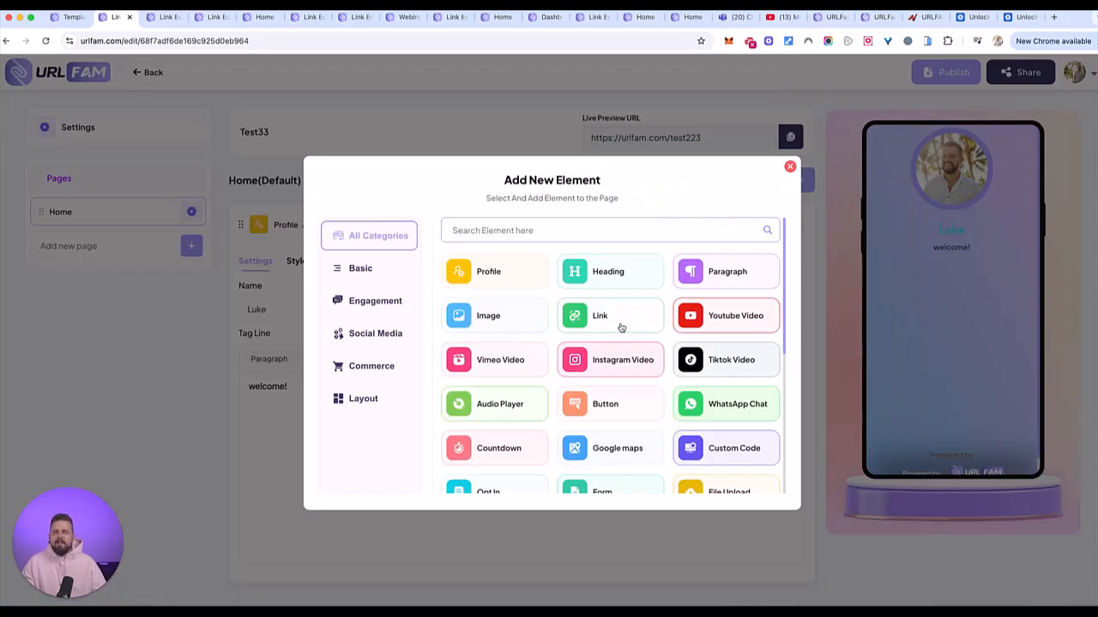
# - Add a Heading element and a Paragraph element below the profile
pyautogui.scroll(-3, 621, 327)
pyautogui.scroll(-1, 622, 328)
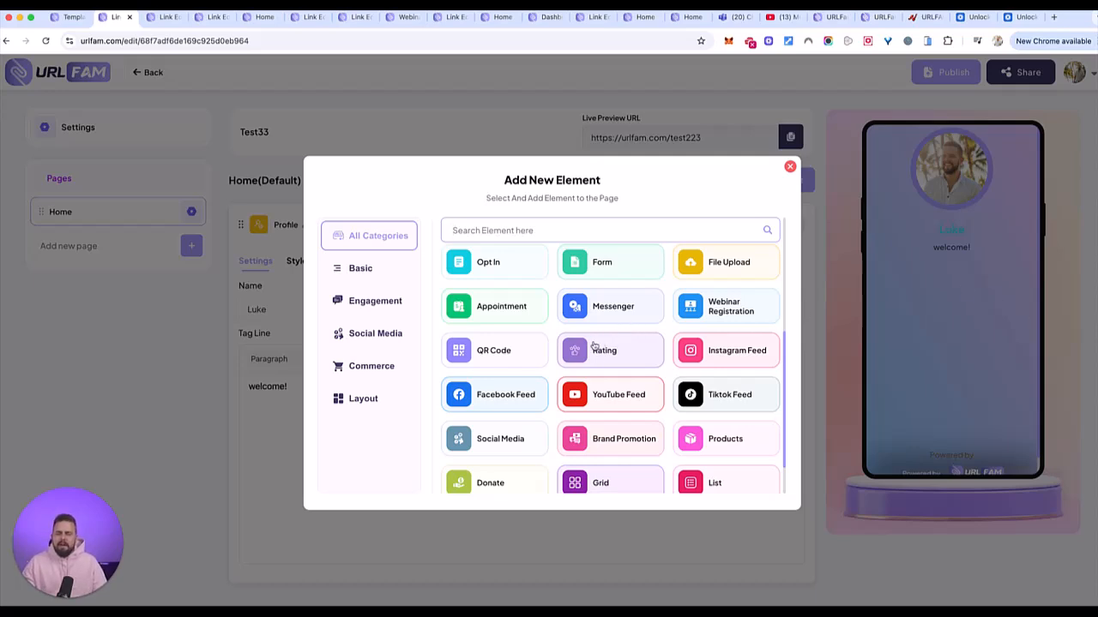
pyautogui.scroll(-1, 636, 389)
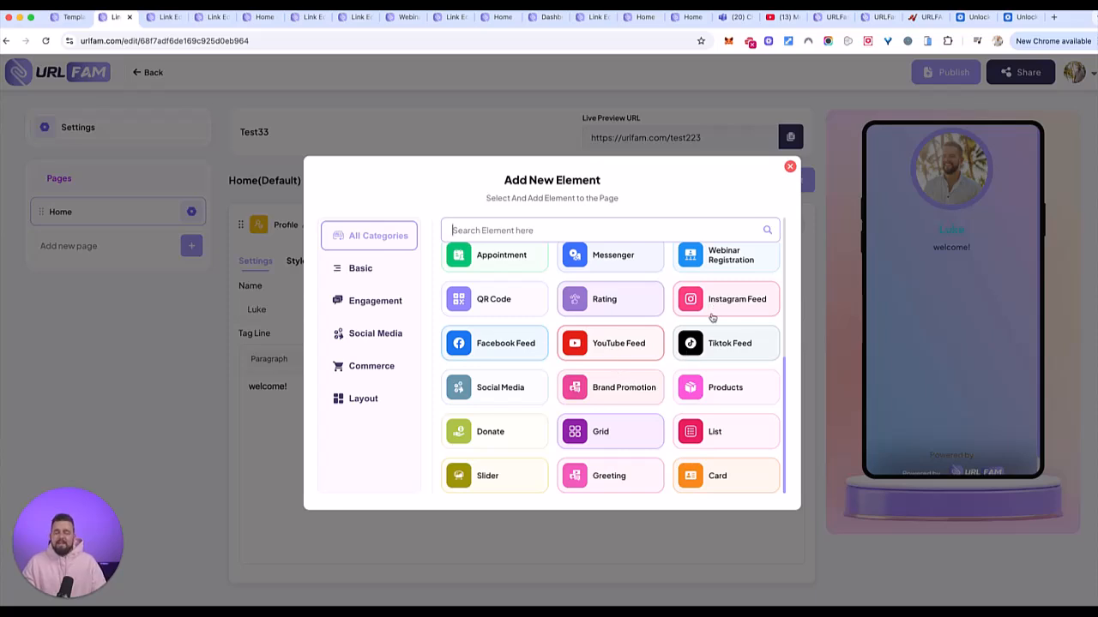
pyautogui.scroll(5, 706, 367)
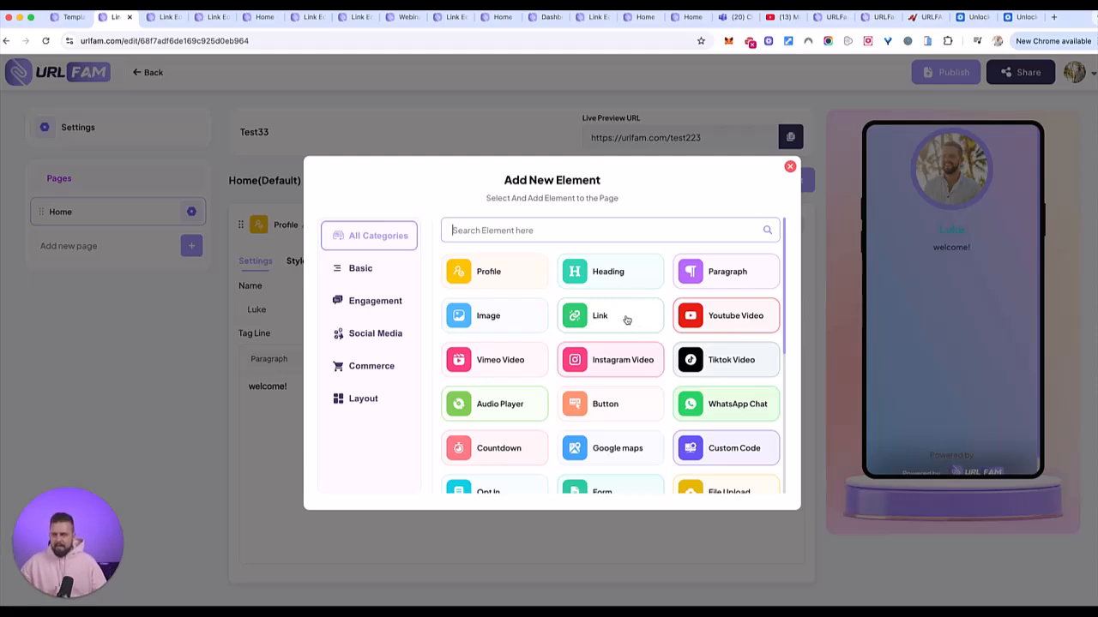
pyautogui.click(605, 281)
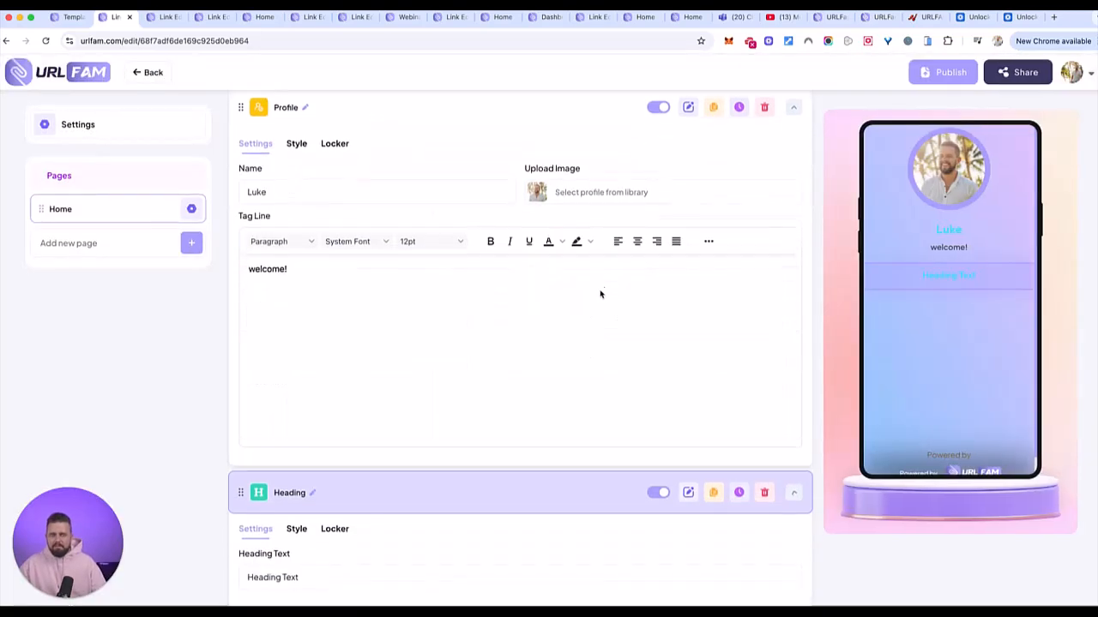
pyautogui.scroll(3, 375, 426)
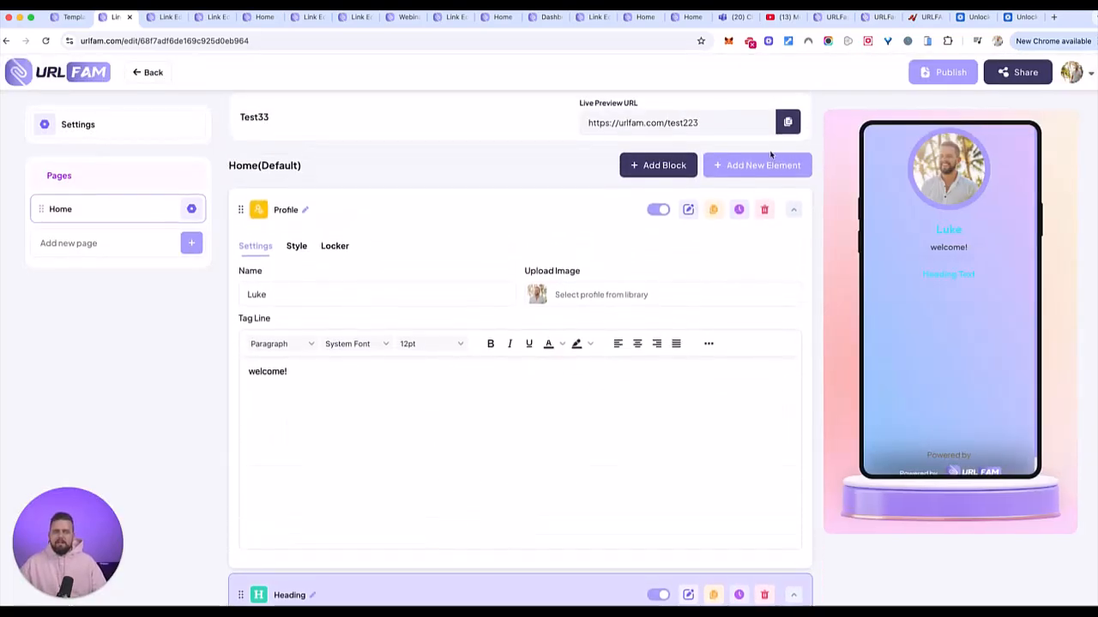
pyautogui.click(754, 166)
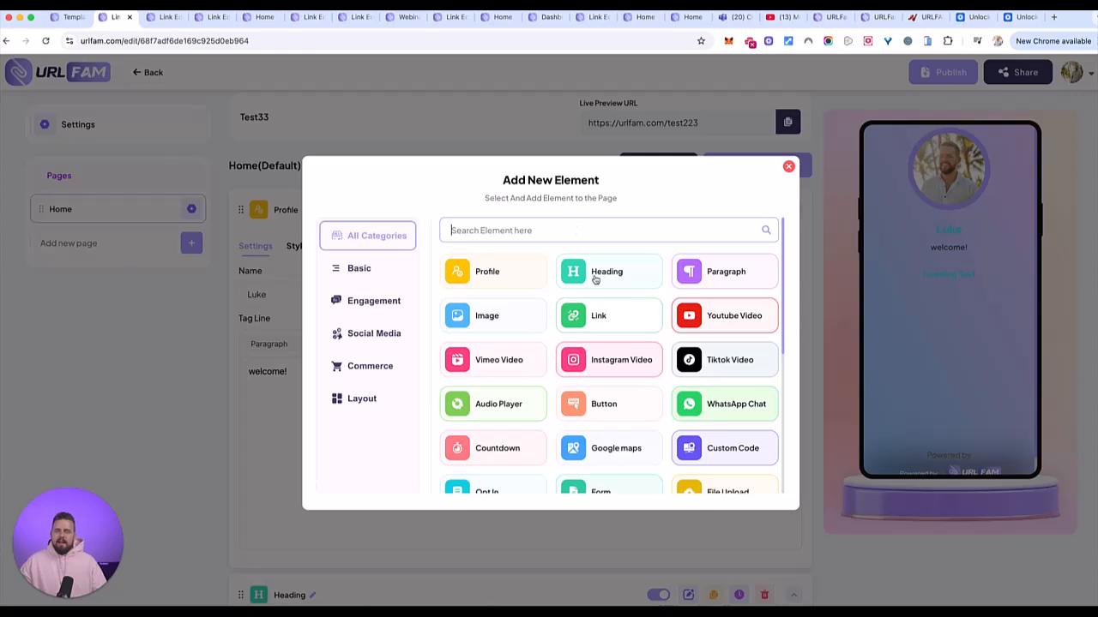
pyautogui.click(712, 272)
# - Add a YouTube Video element beneath the paragraph
pyautogui.scroll(-4, 544, 383)
pyautogui.scroll(-1, 559, 310)
pyautogui.scroll(5, 563, 310)
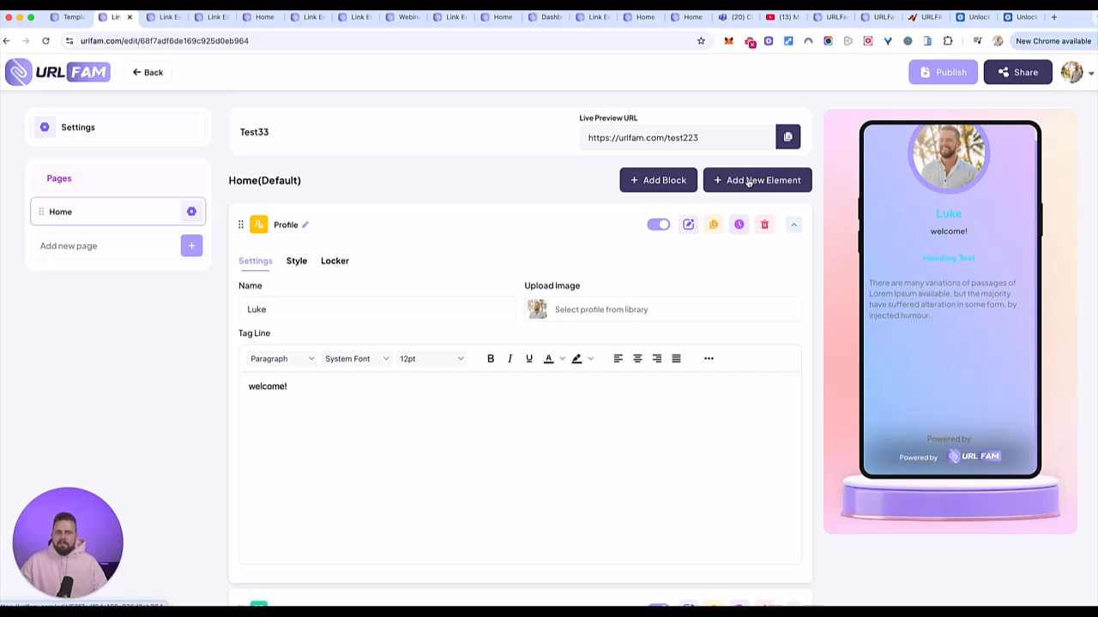
pyautogui.click(747, 182)
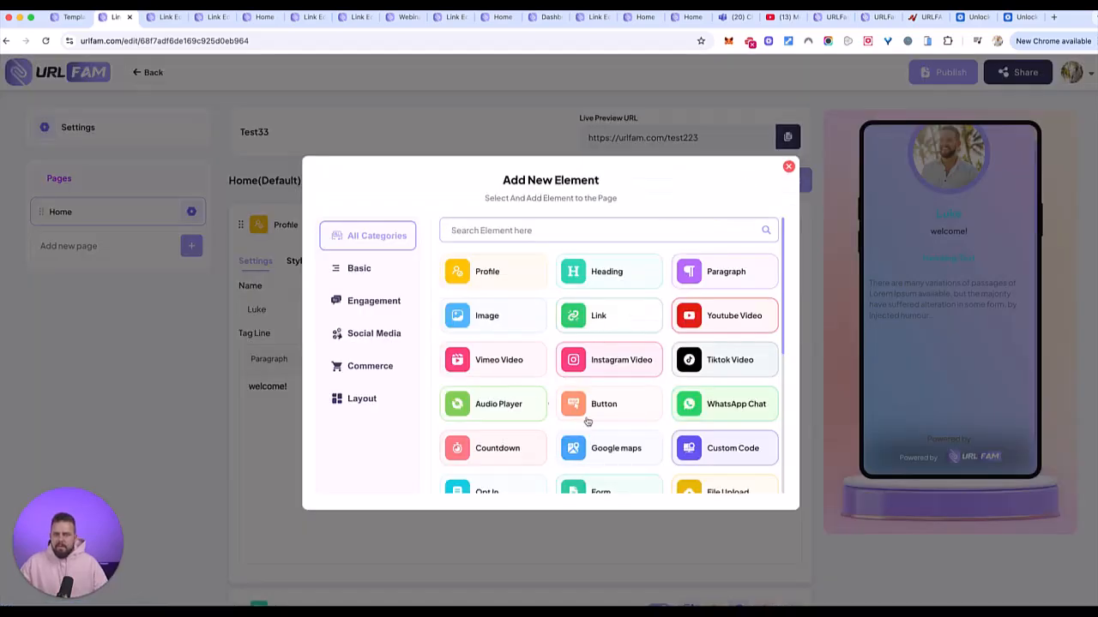
pyautogui.scroll(-1, 609, 435)
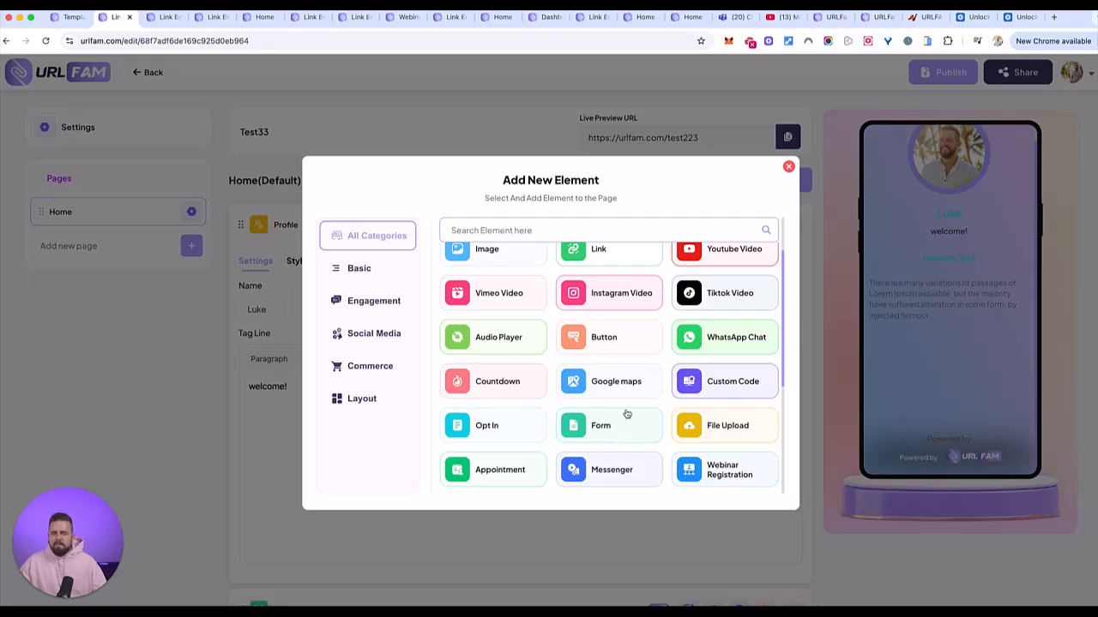
pyautogui.click(713, 258)
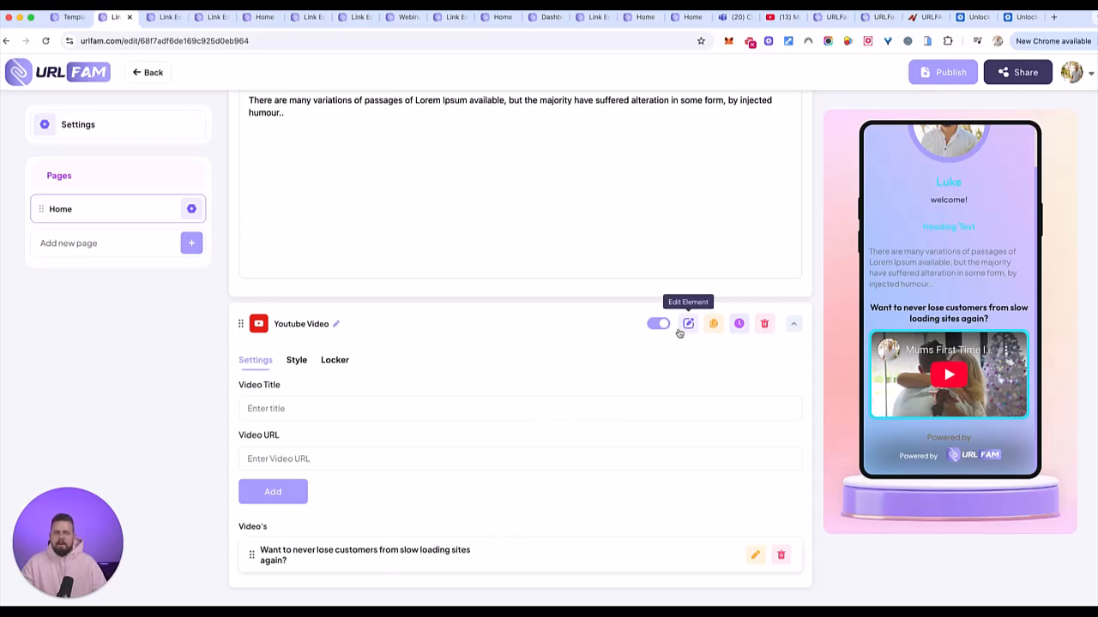
pyautogui.scroll(10, 703, 223)
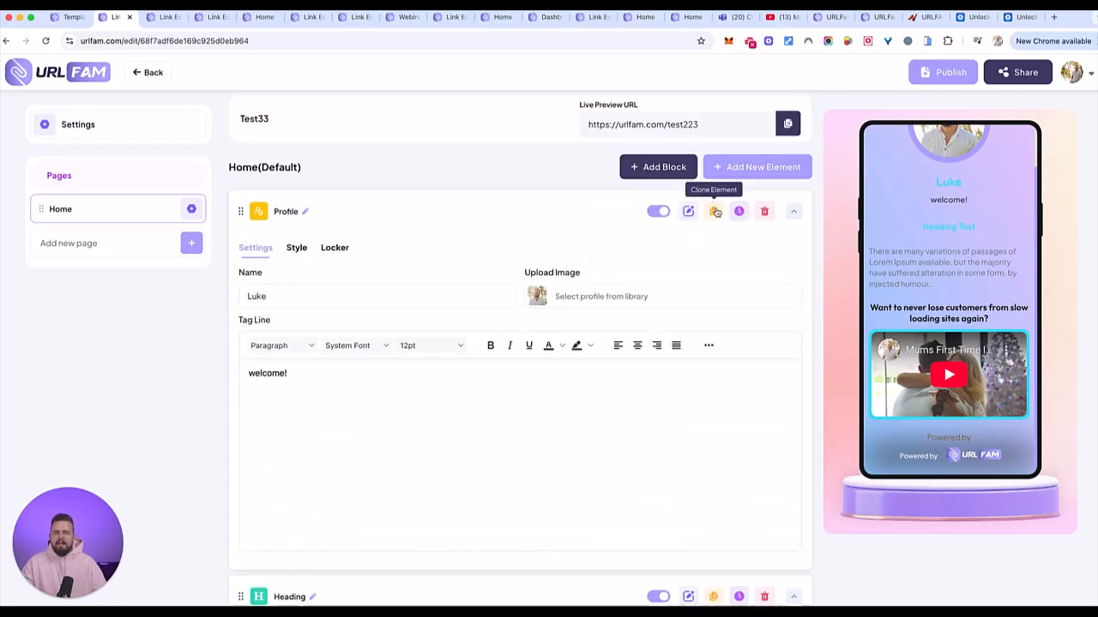
# - Search the element list for 'fil' and add a File Upload element below the video
pyautogui.click(767, 167)
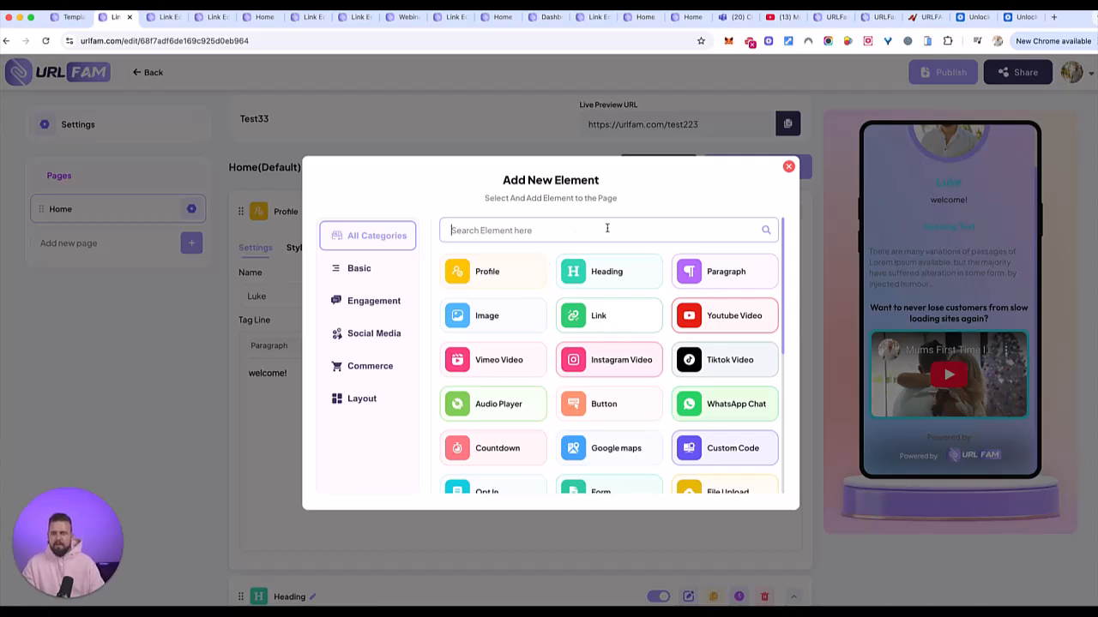
pyautogui.write('fil')
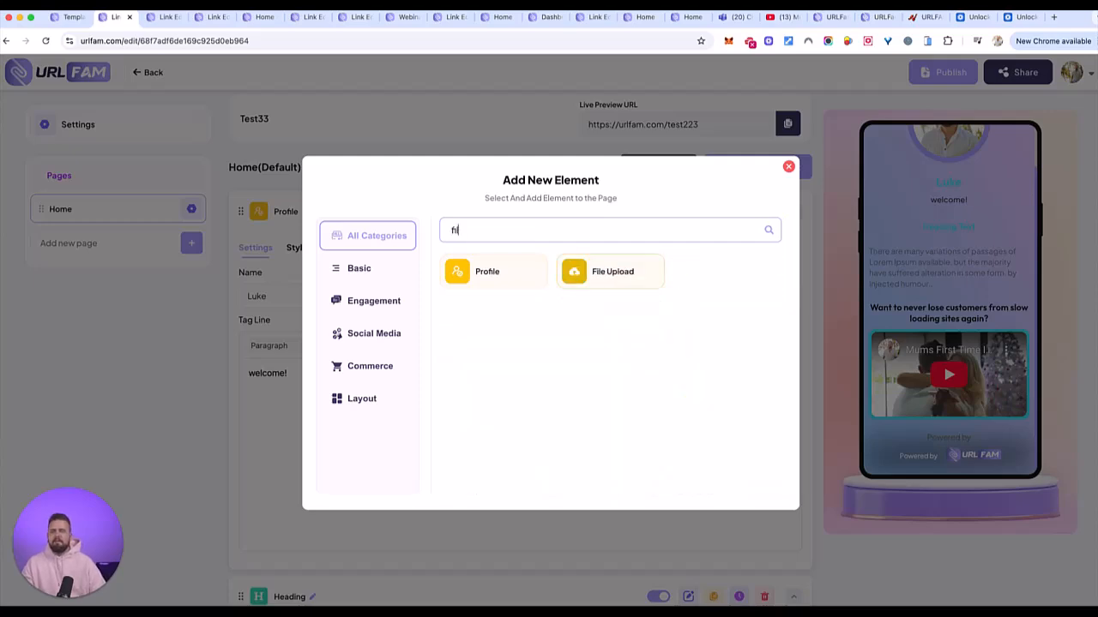
pyautogui.click(592, 272)
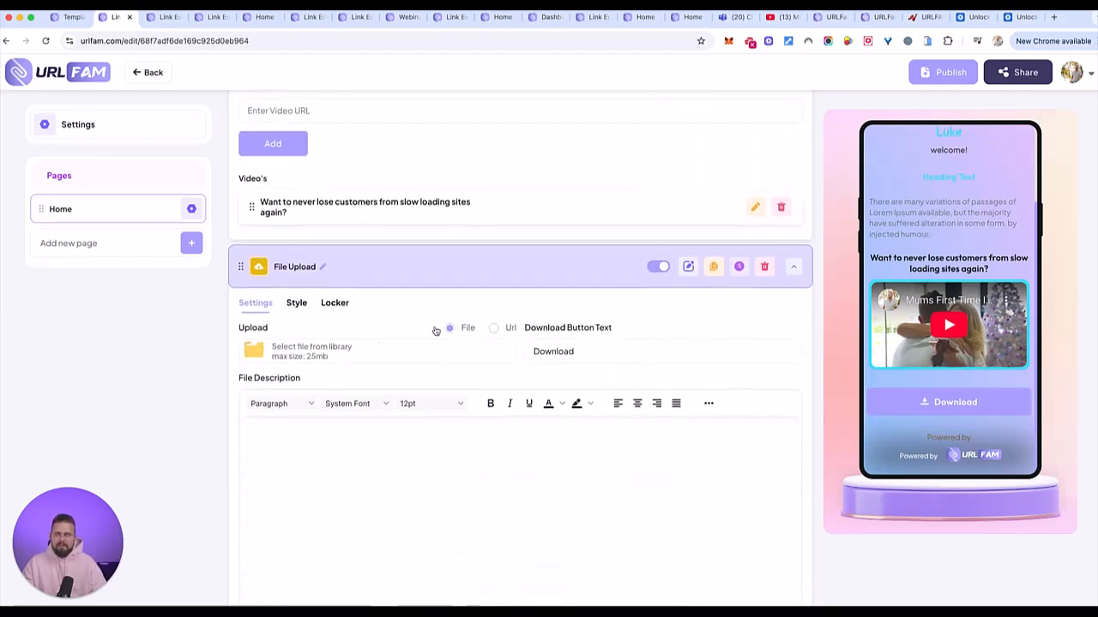
# - Label the button 'Download top 10 tips HERE' and write the FREE 10 simple steps description
pyautogui.click(615, 353)
pyautogui.write('top 10 tips')
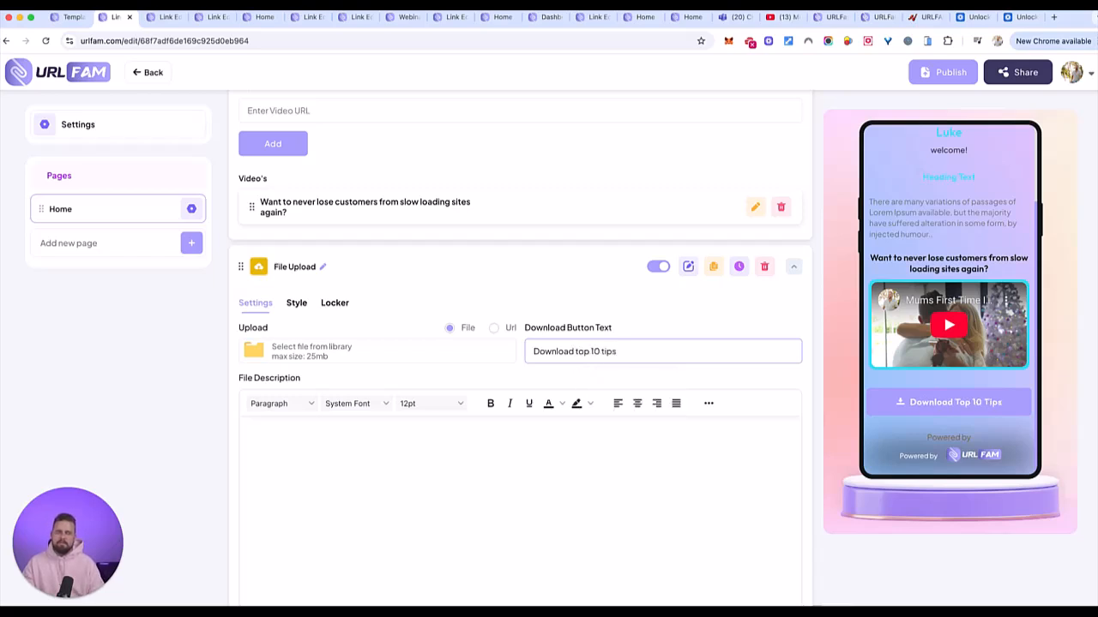
pyautogui.write(' HERE')
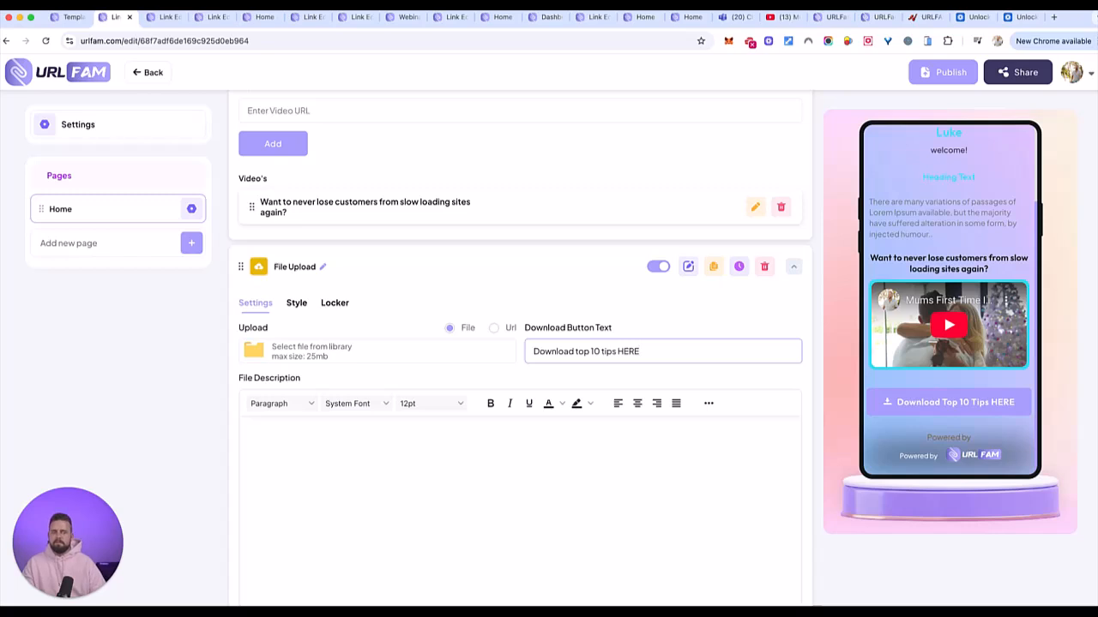
pyautogui.scroll(-1, 425, 425)
pyautogui.click(423, 419)
pyautogui.write('This is the')
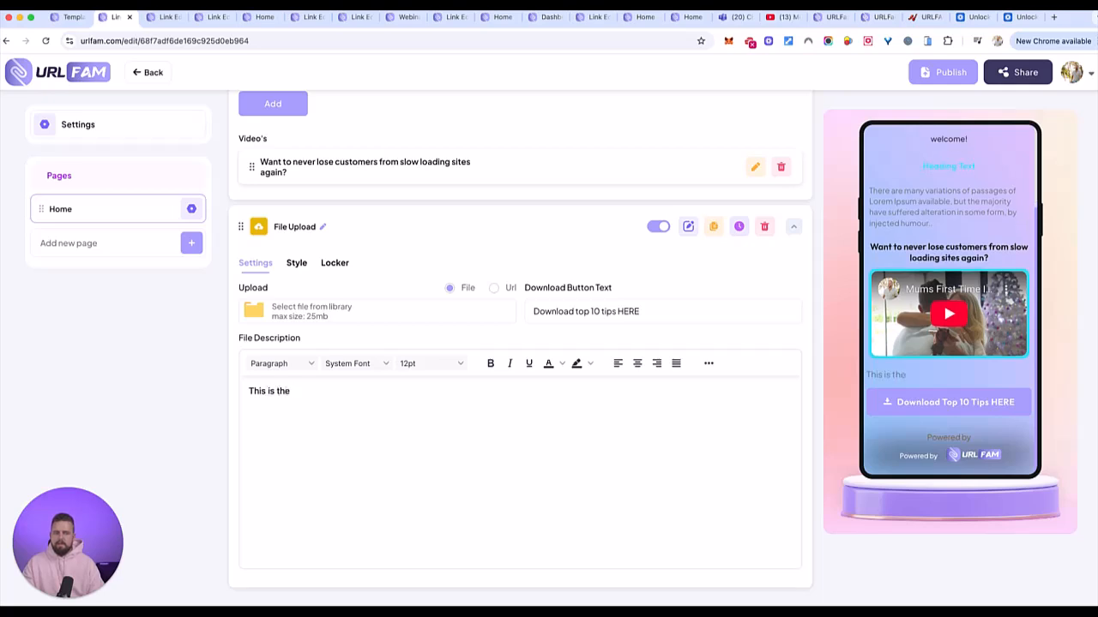
pyautogui.press('BackSpace')
pyautogui.press('BackSpace')
pyautogui.press('BackSpace')
pyautogui.write('your ')
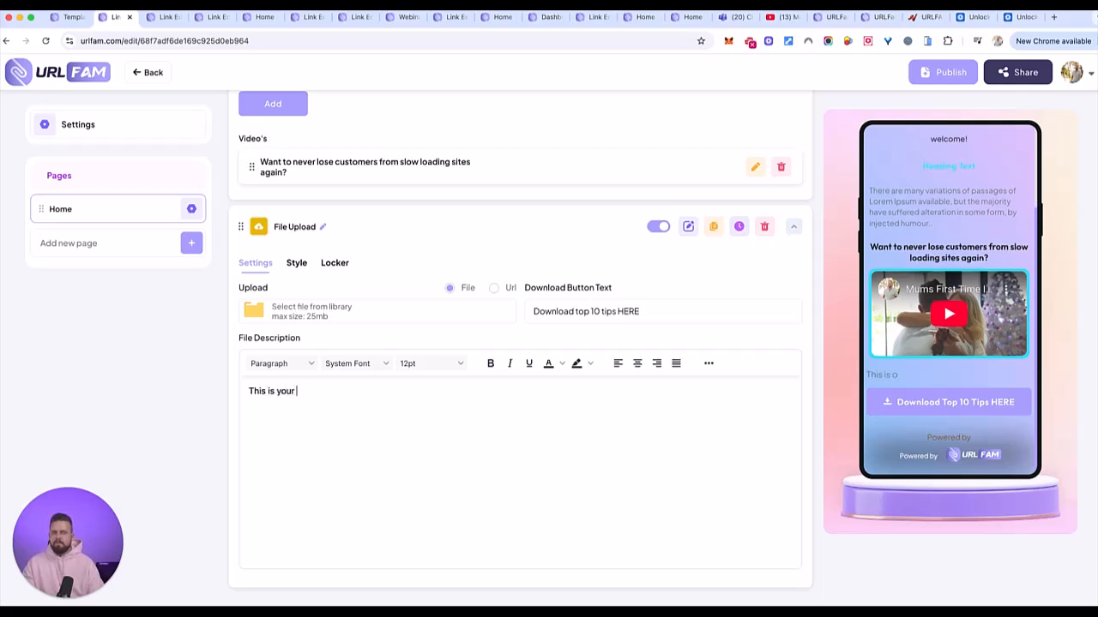
pyautogui.write('chjaance to ge')
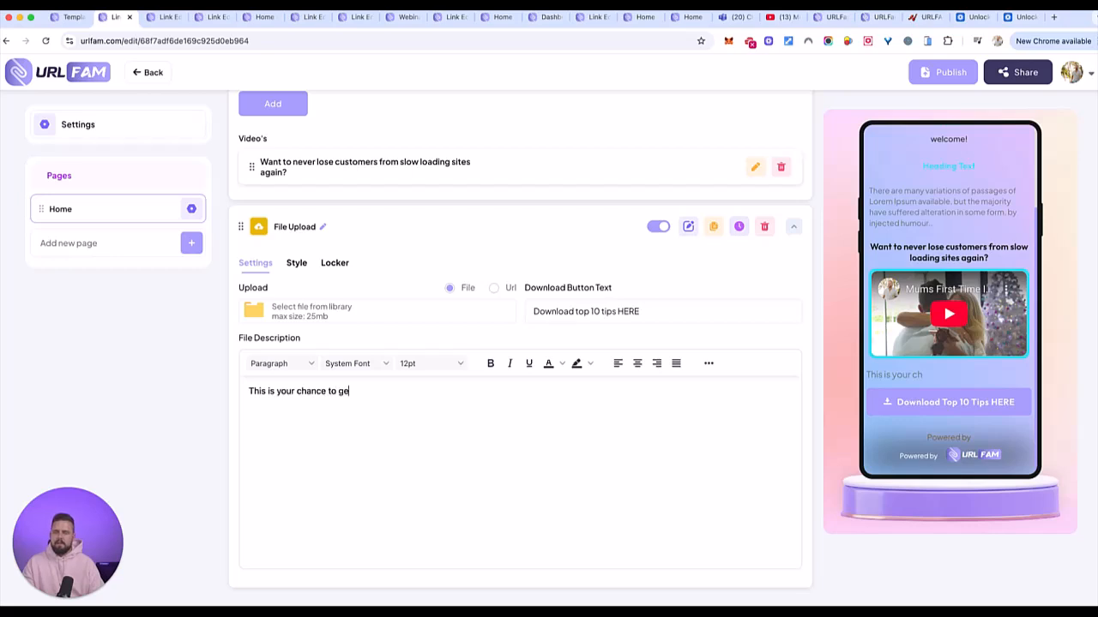
pyautogui.write('t my FREE ')
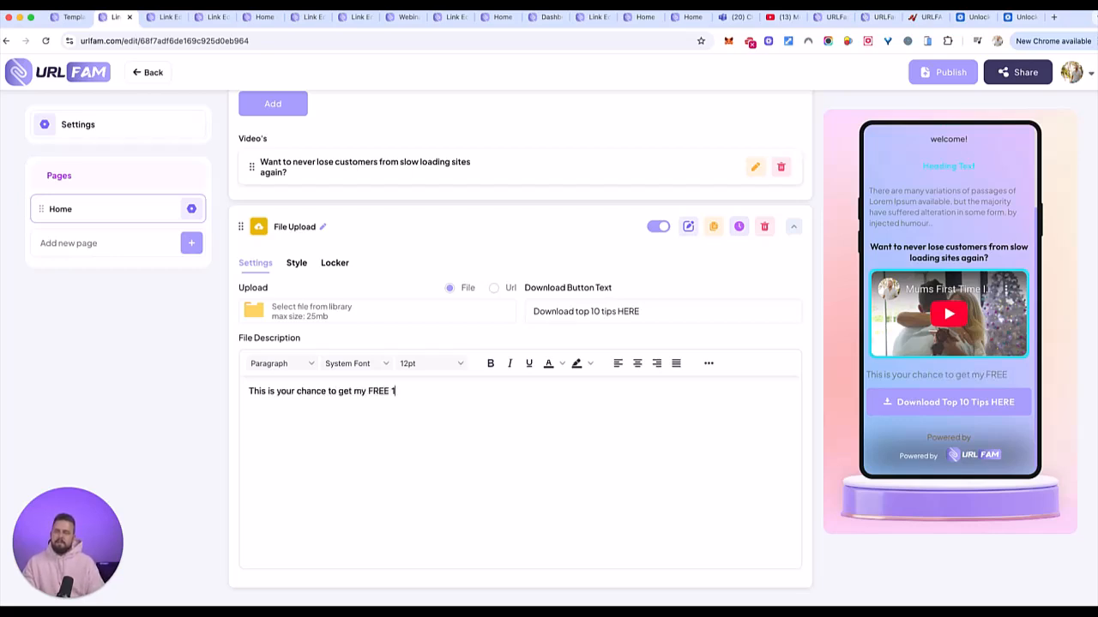
pyautogui.write('10 simple steps to makign your website faster')
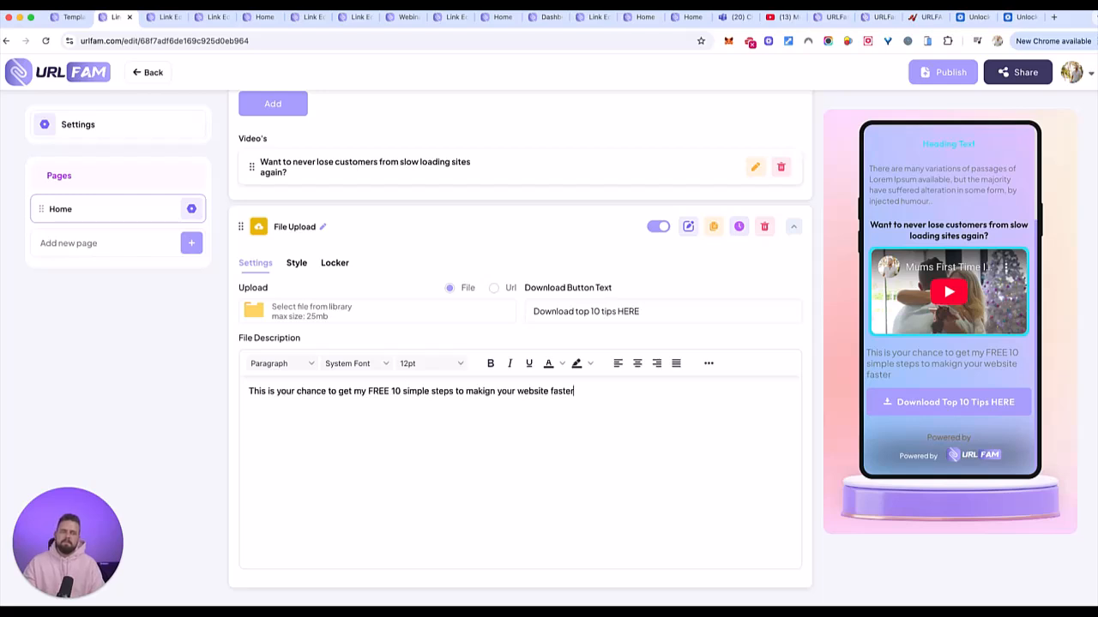
pyautogui.write("need to act now though as it's only for 1")
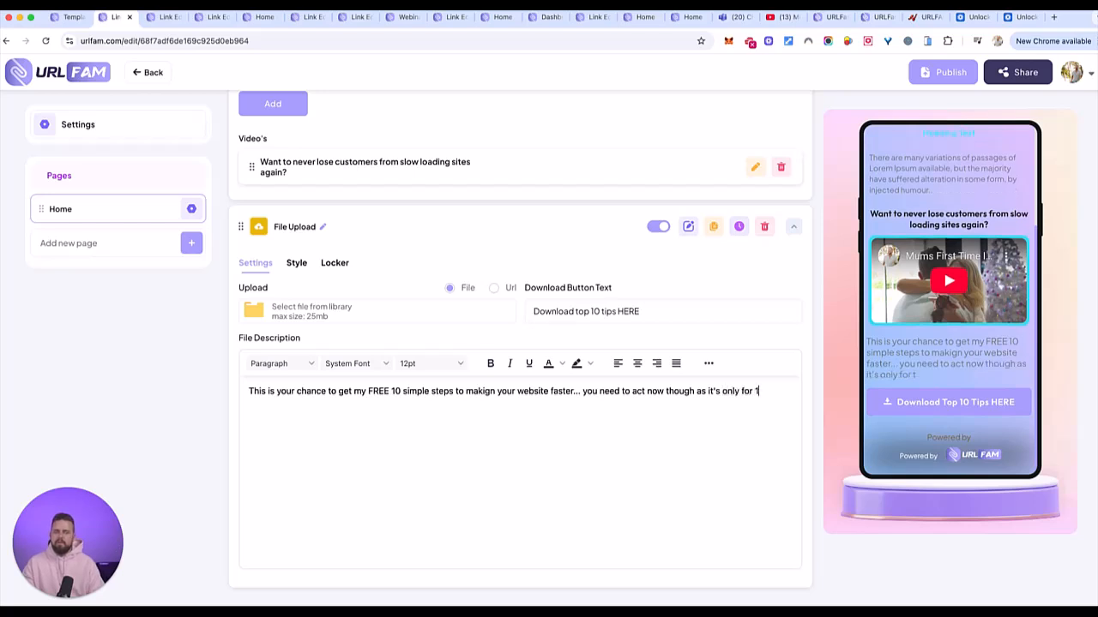
pyautogui.write('00 users.')
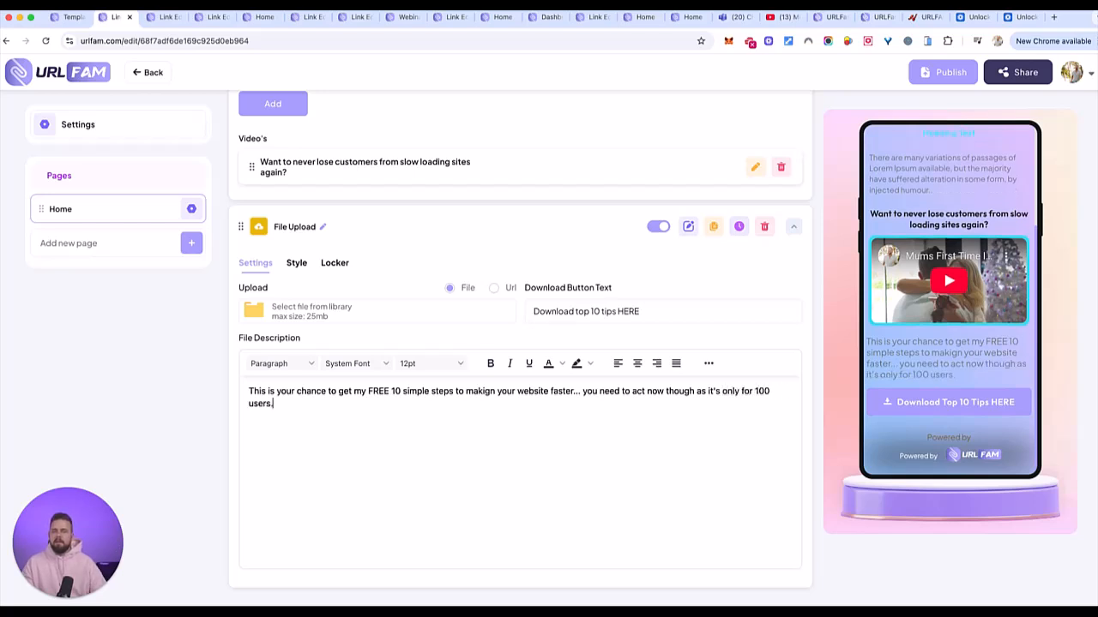
# - Centre-align the file description and make it bold
pyautogui.moveTo(372, 400); pyautogui.dragTo(233, 396)
pyautogui.click(637, 364)
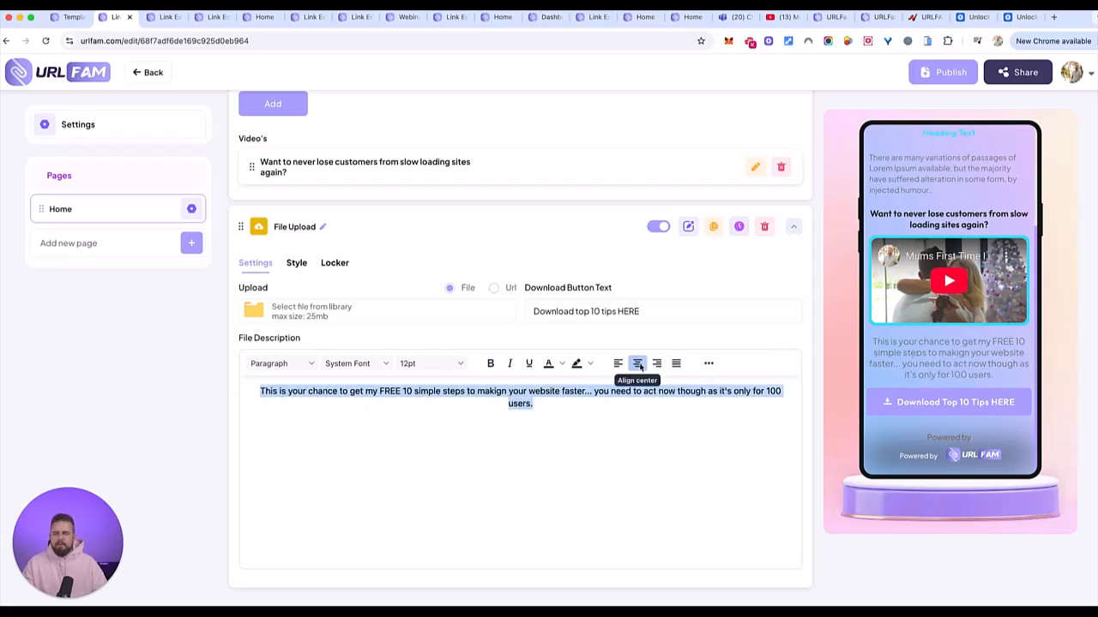
pyautogui.click(556, 409)
pyautogui.moveTo(556, 408); pyautogui.dragTo(259, 390)
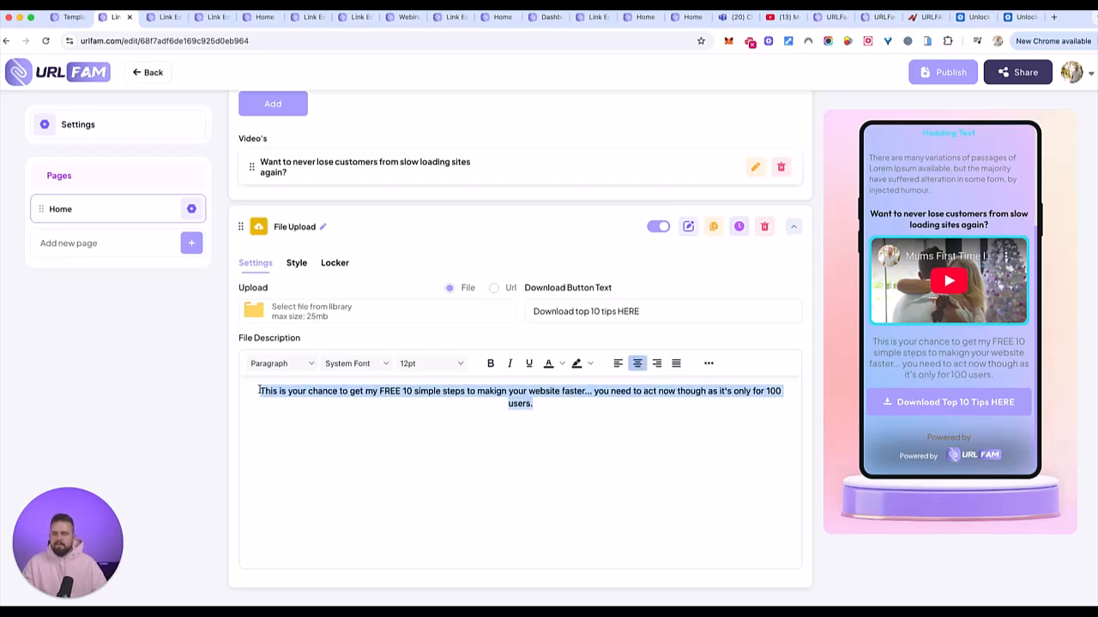
pyautogui.hotkey('ctrl', 'b')
pyautogui.click(538, 455)
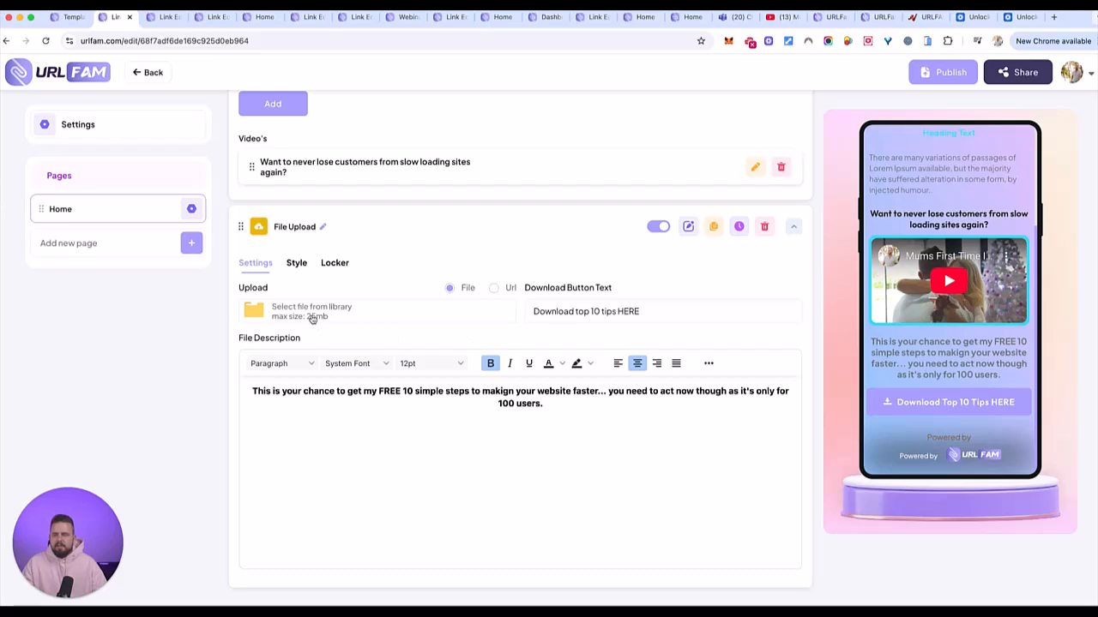
# - Turn on the File Upload locker with OPT-IN Form as the unlock type and save it
pyautogui.click(331, 263)
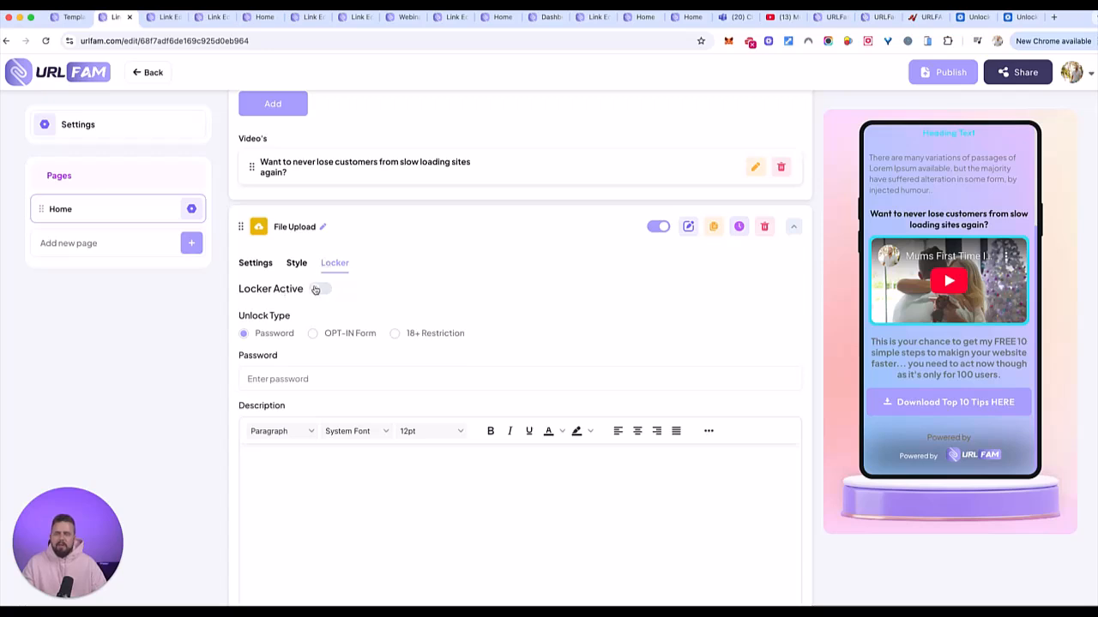
pyautogui.click(317, 289)
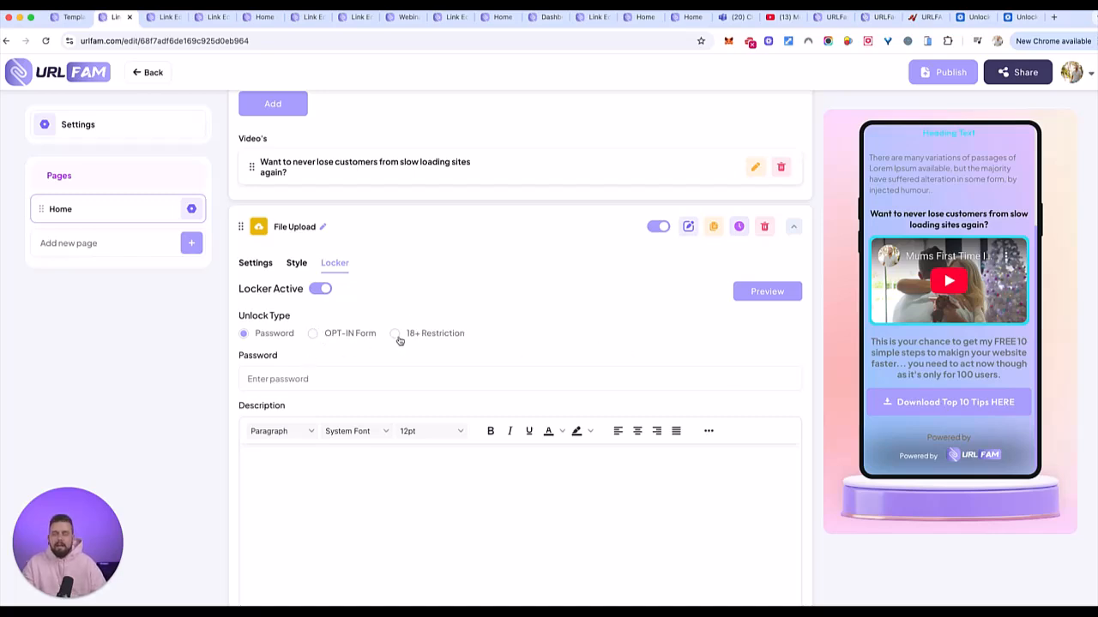
pyautogui.click(314, 334)
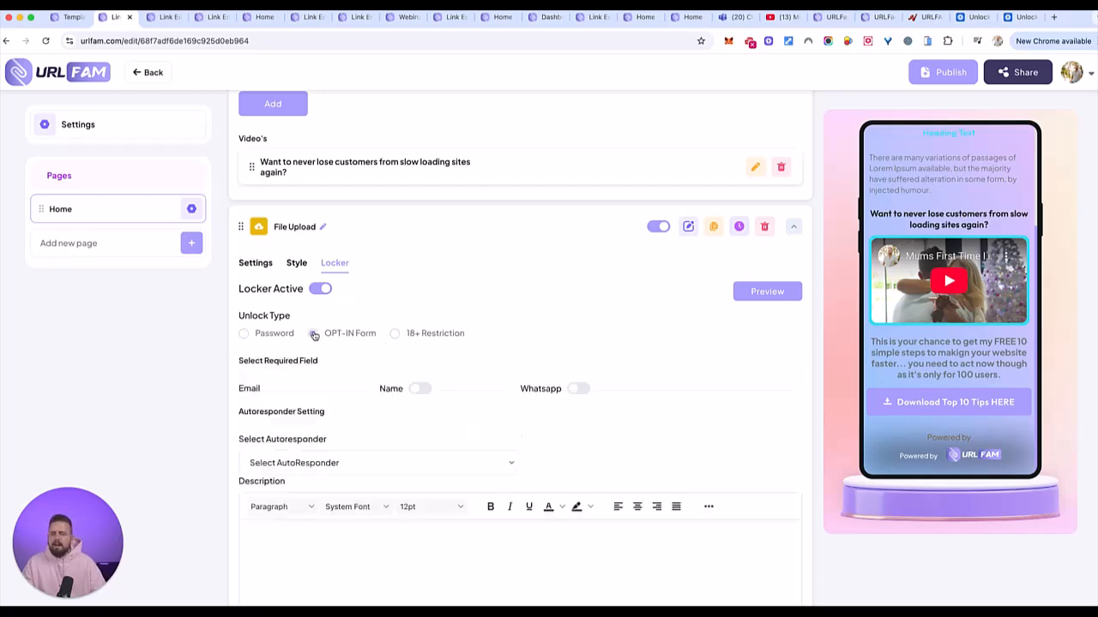
pyautogui.scroll(-2, 430, 459)
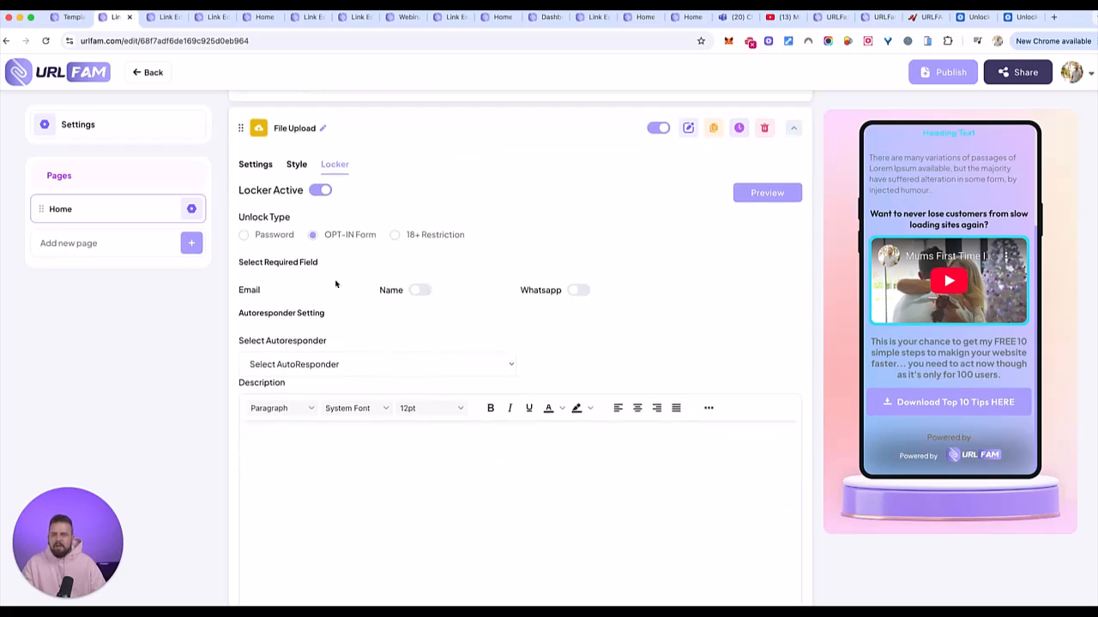
pyautogui.click(376, 375)
pyautogui.click(609, 317)
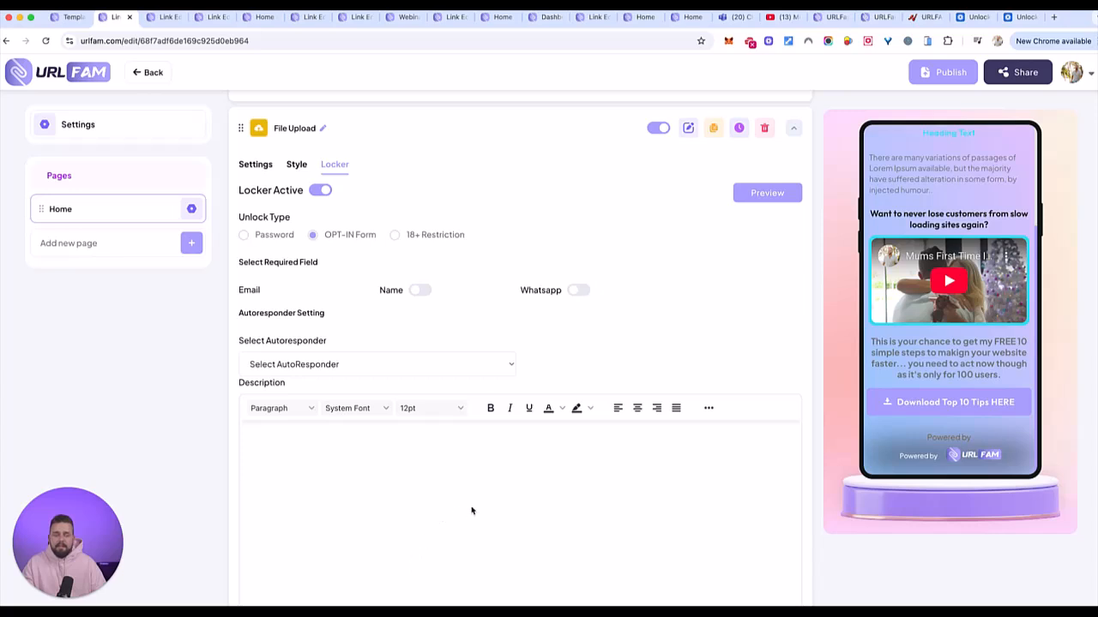
pyautogui.write('v')
pyautogui.press('BackSpace')
pyautogui.scroll(-1, 435, 340)
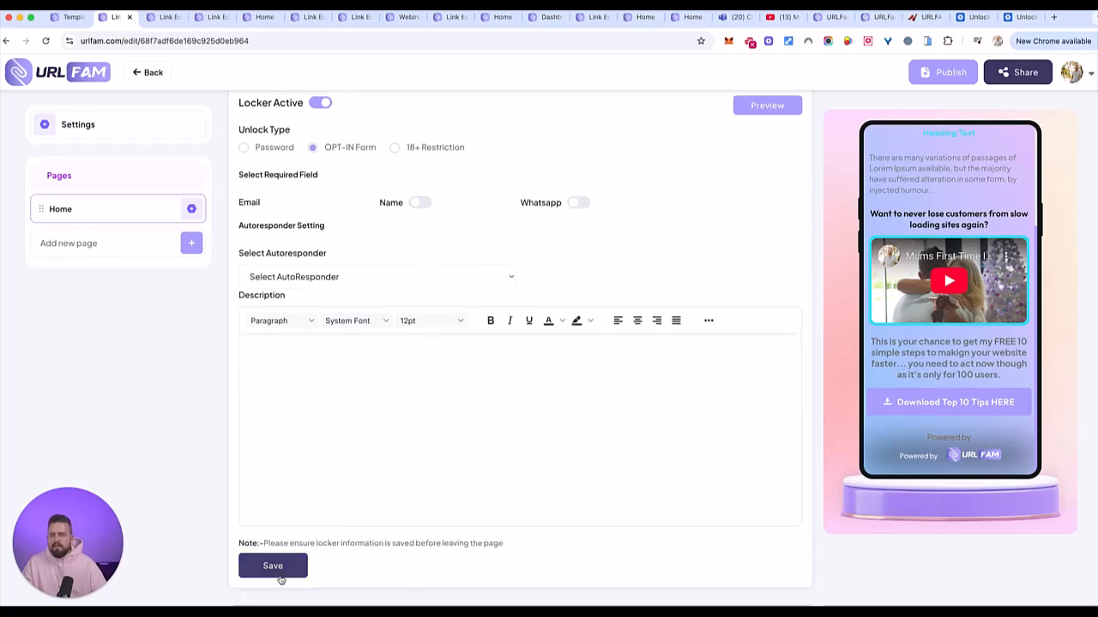
pyautogui.click(273, 568)
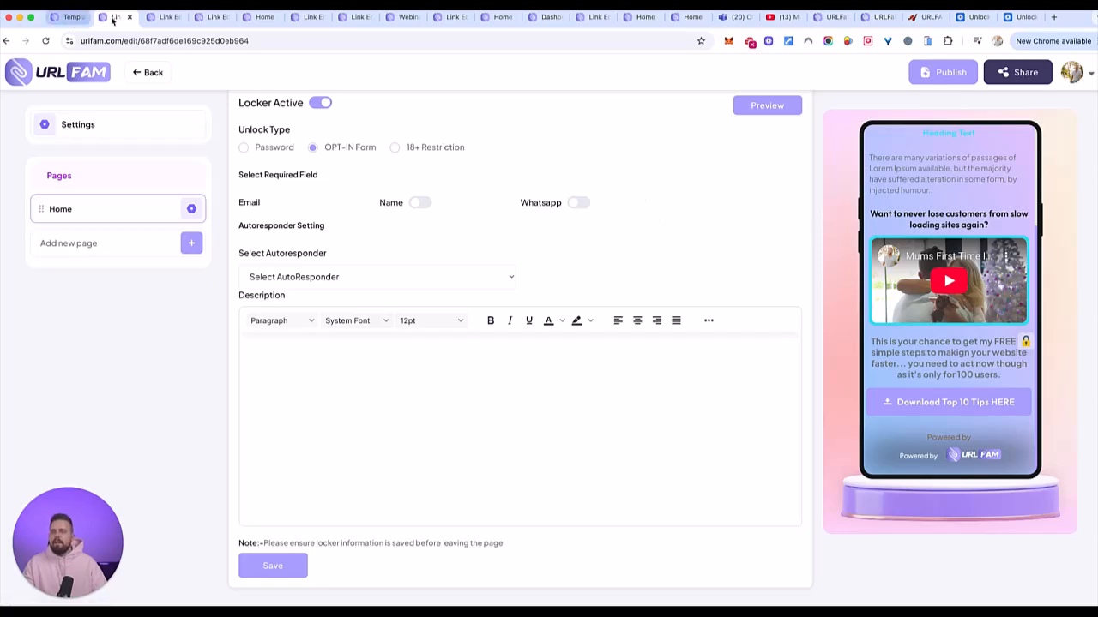
pyautogui.click(68, 17)
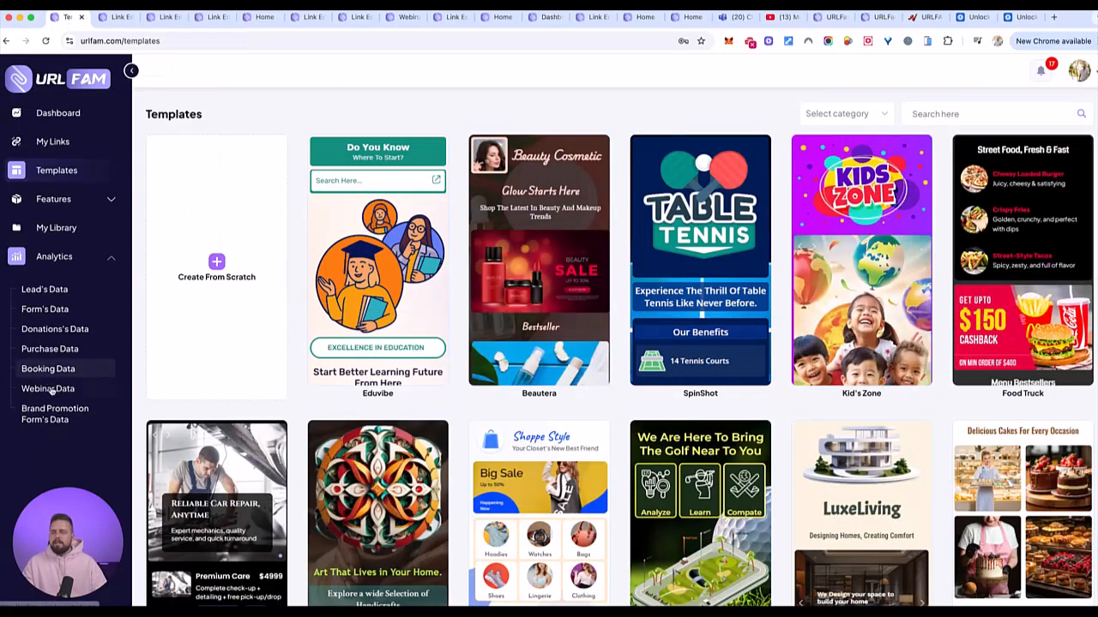
pyautogui.click(83, 262)
pyautogui.click(77, 260)
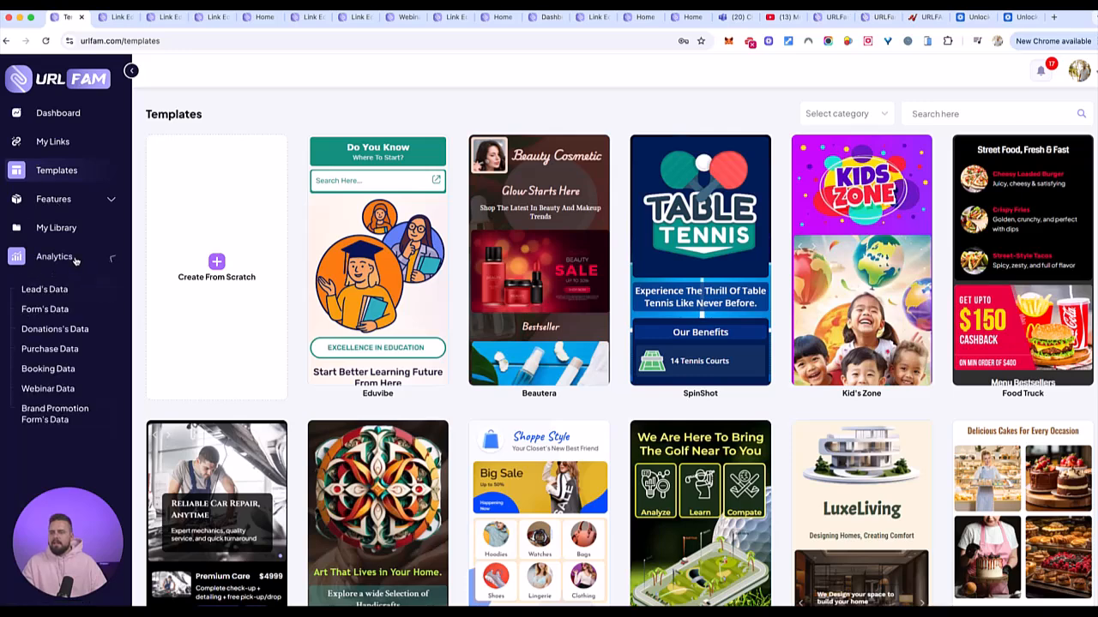
pyautogui.click(54, 289)
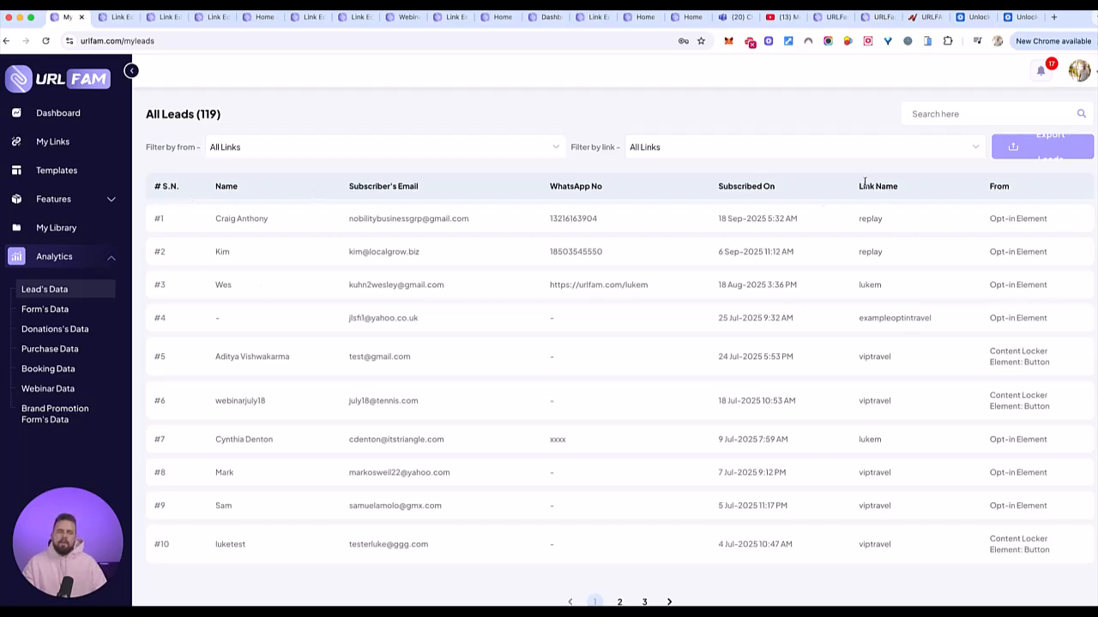
pyautogui.moveTo(857, 190); pyautogui.dragTo(888, 190)
pyautogui.moveTo(989, 219); pyautogui.dragTo(1025, 220)
pyautogui.moveTo(990, 362); pyautogui.dragTo(1052, 362)
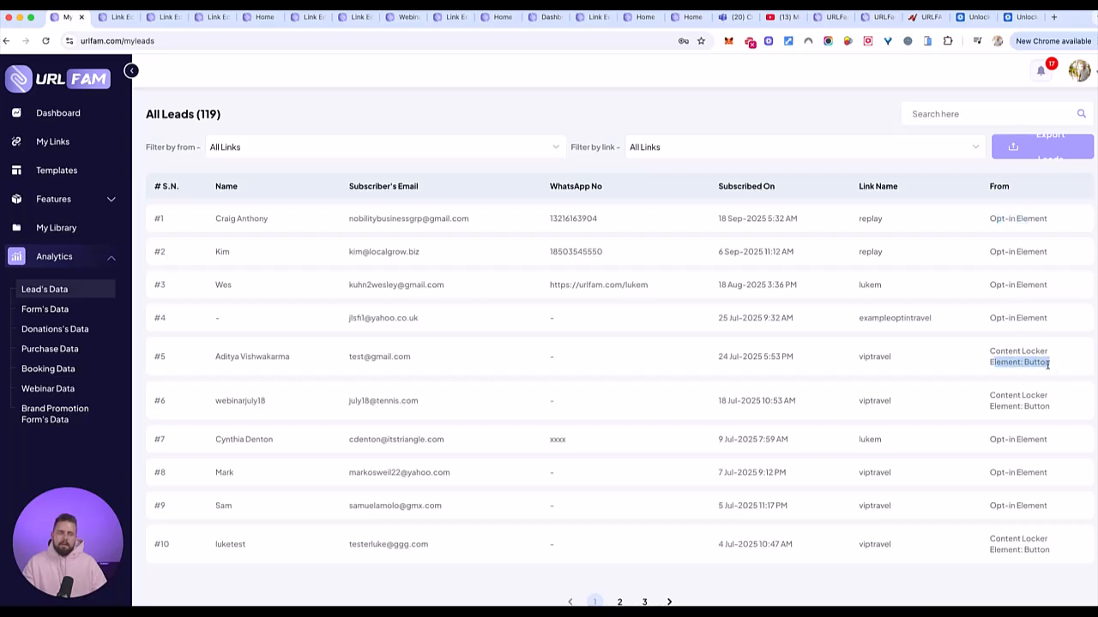
pyautogui.hotkey('ctrl', 'Tab')
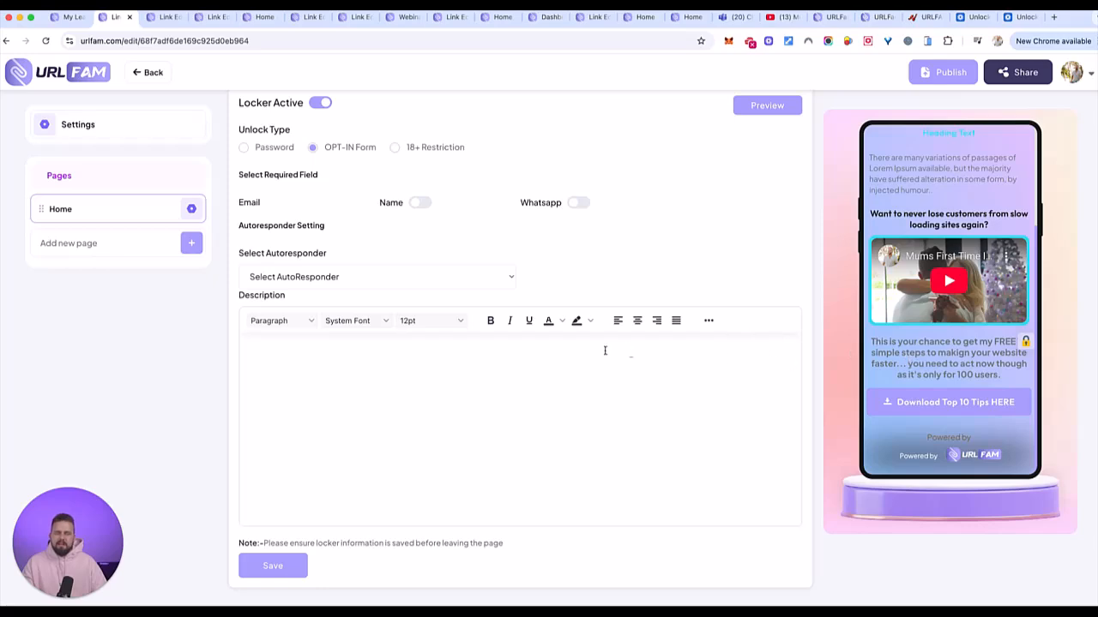
# - In page Settings, set the primary colour to black #000000 and the background style to Image
pyautogui.scroll(3, 884, 309)
pyautogui.scroll(10, 726, 287)
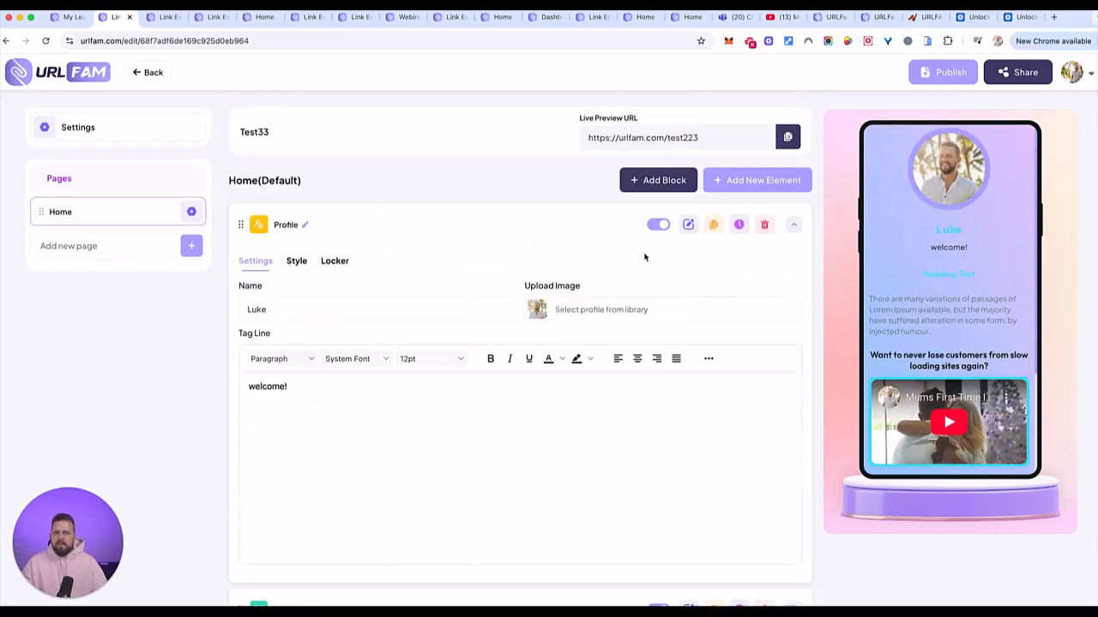
pyautogui.click(140, 132)
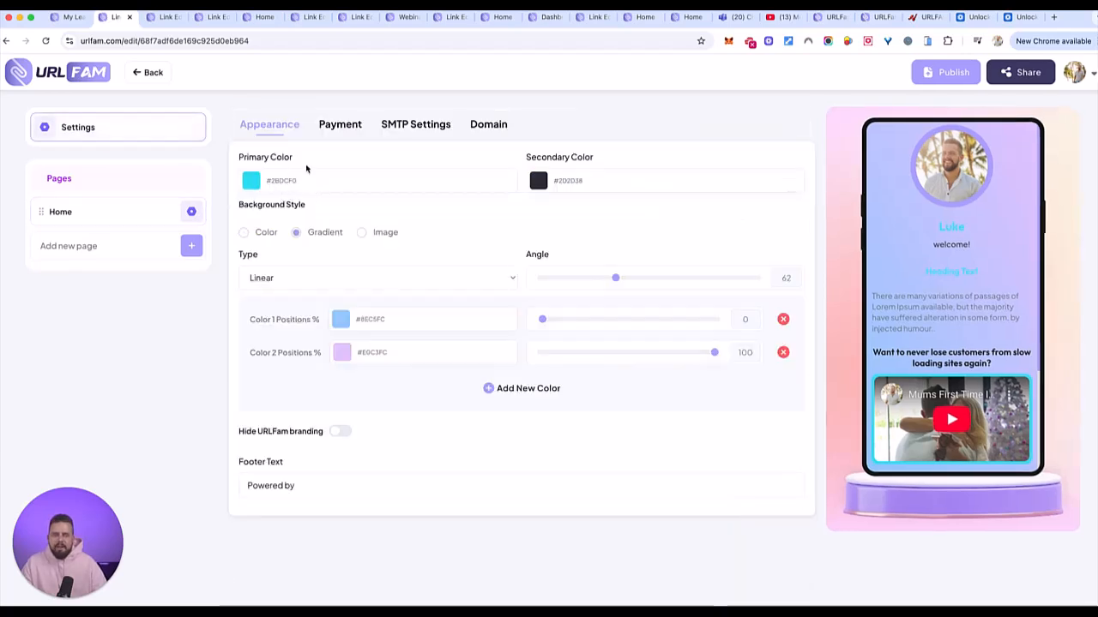
pyautogui.click(252, 183)
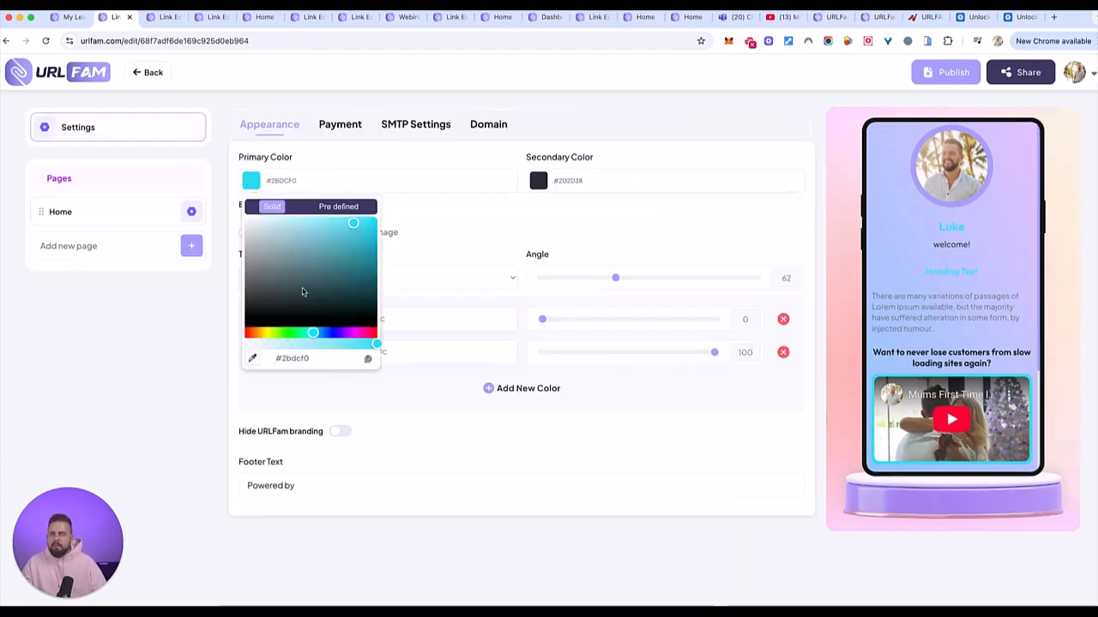
pyautogui.moveTo(286, 252); pyautogui.dragTo(179, 353)
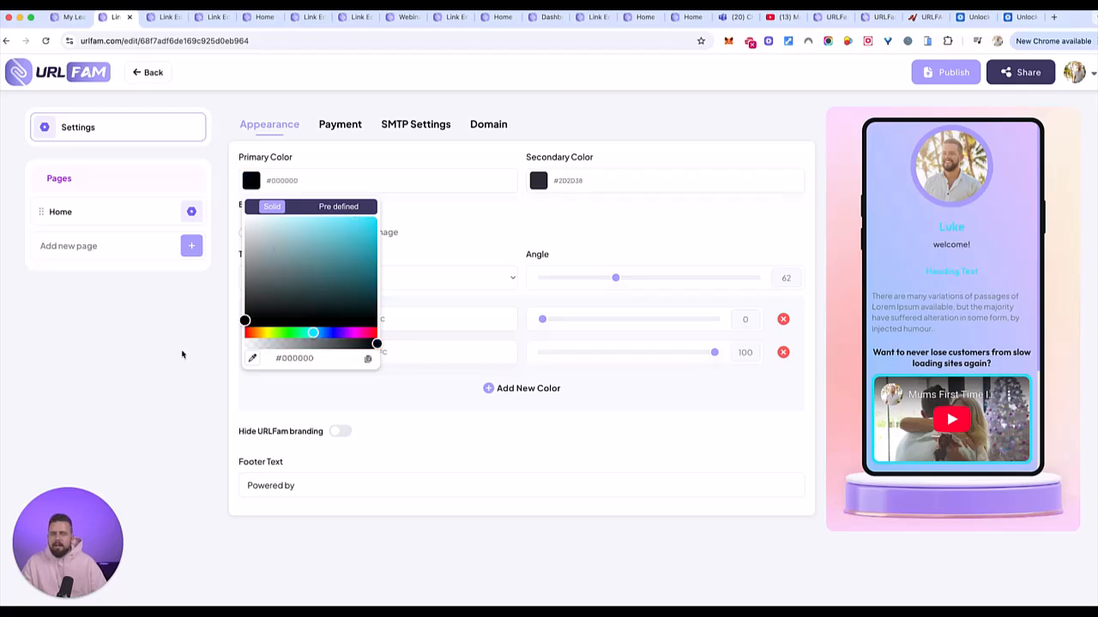
pyautogui.click(453, 232)
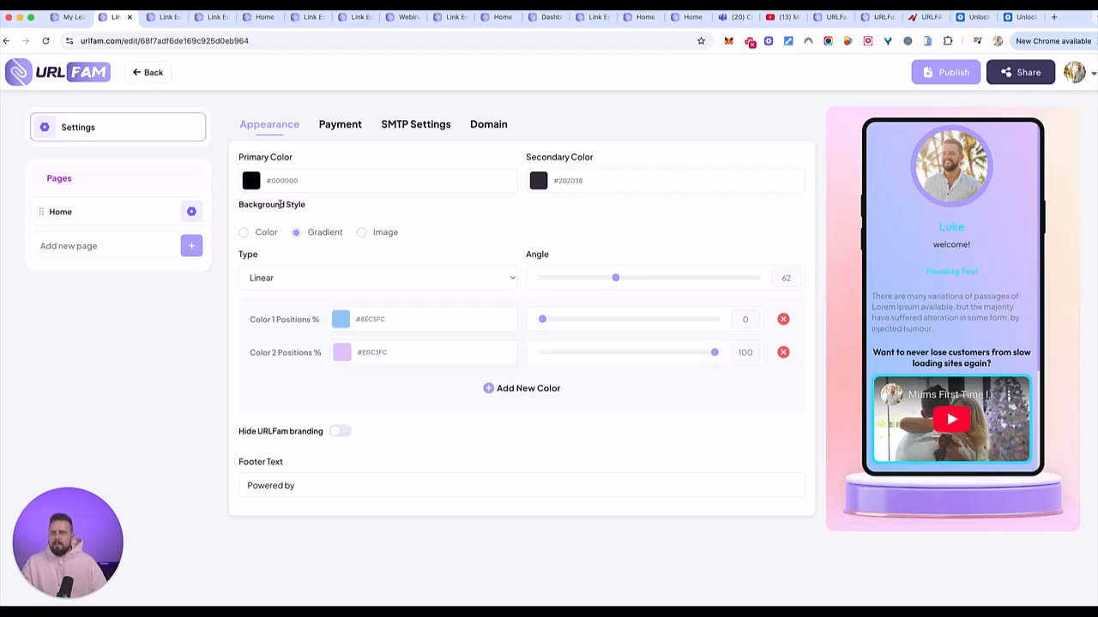
pyautogui.click(361, 233)
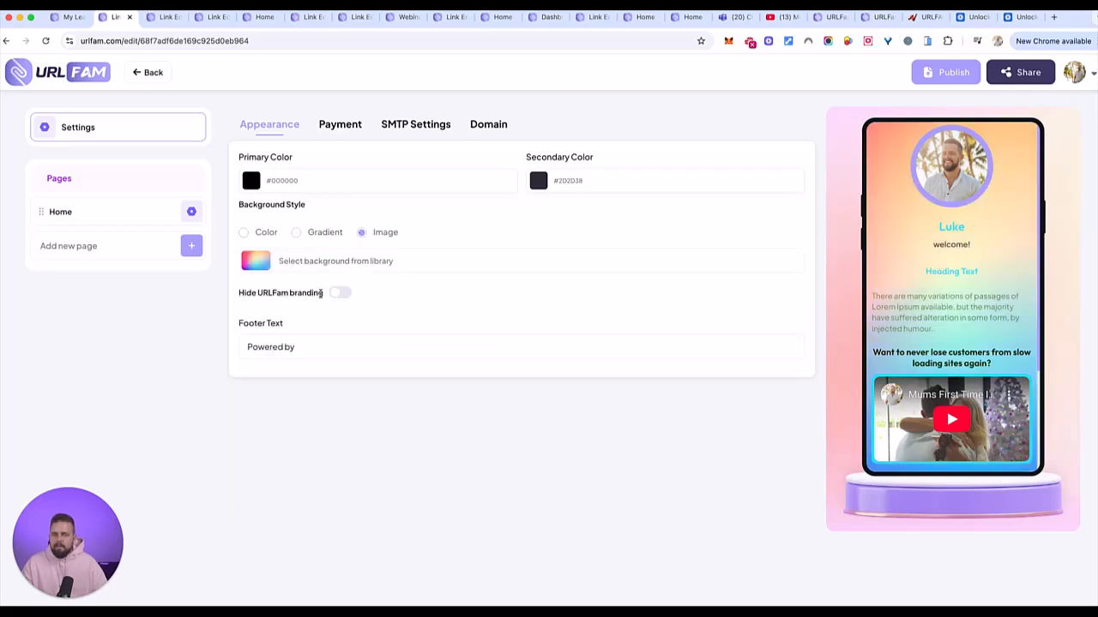
# - Search Royalty Free images for 'minamalist background' and crop-upload the grayscale lake photo as background
pyautogui.click(350, 270)
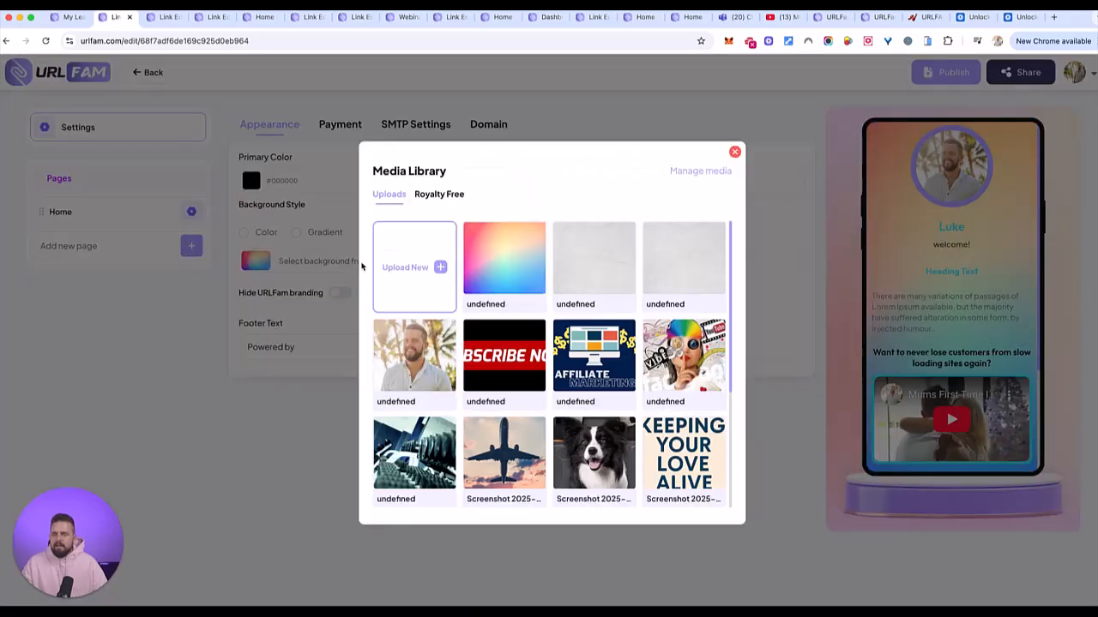
pyautogui.click(444, 194)
pyautogui.click(449, 329)
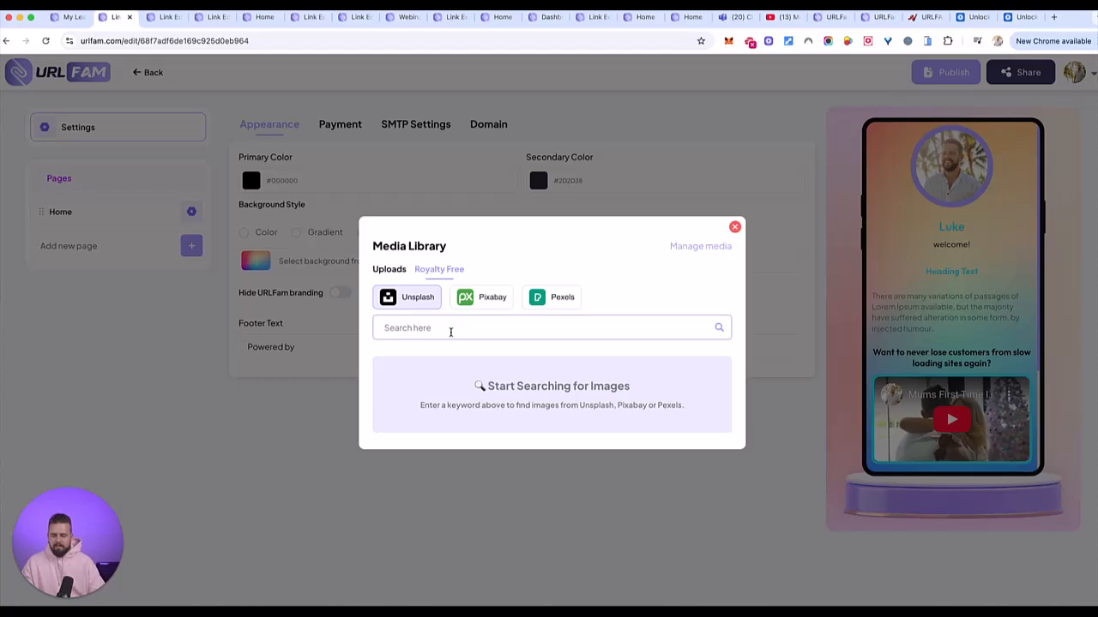
pyautogui.write('modern minamalist')
pyautogui.press('super+BackSpace')
pyautogui.write('minamalist background')
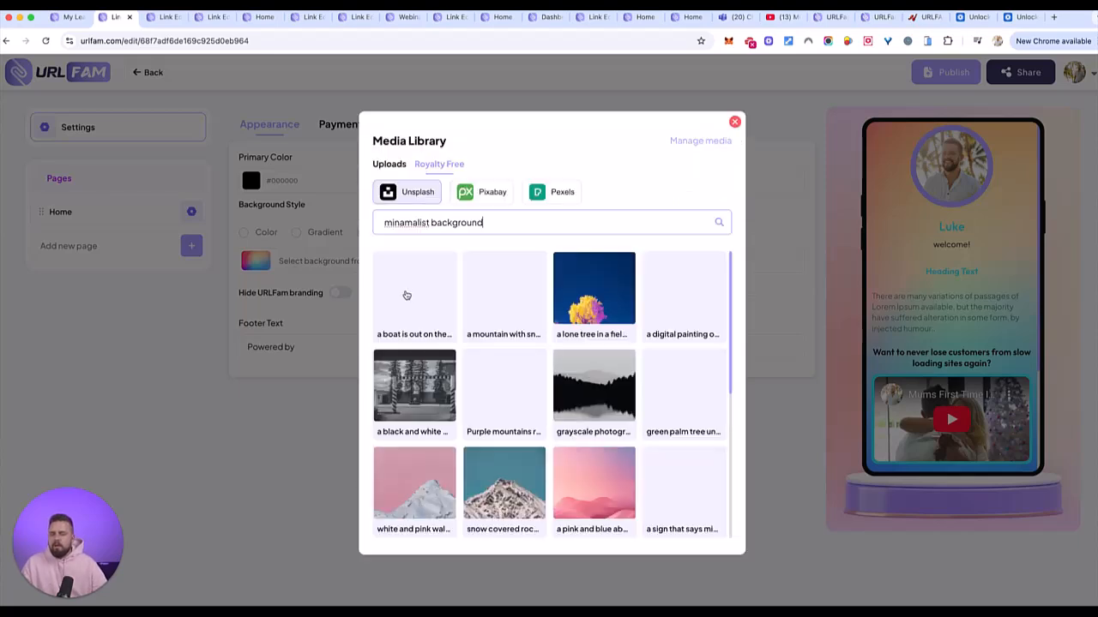
pyautogui.click(601, 379)
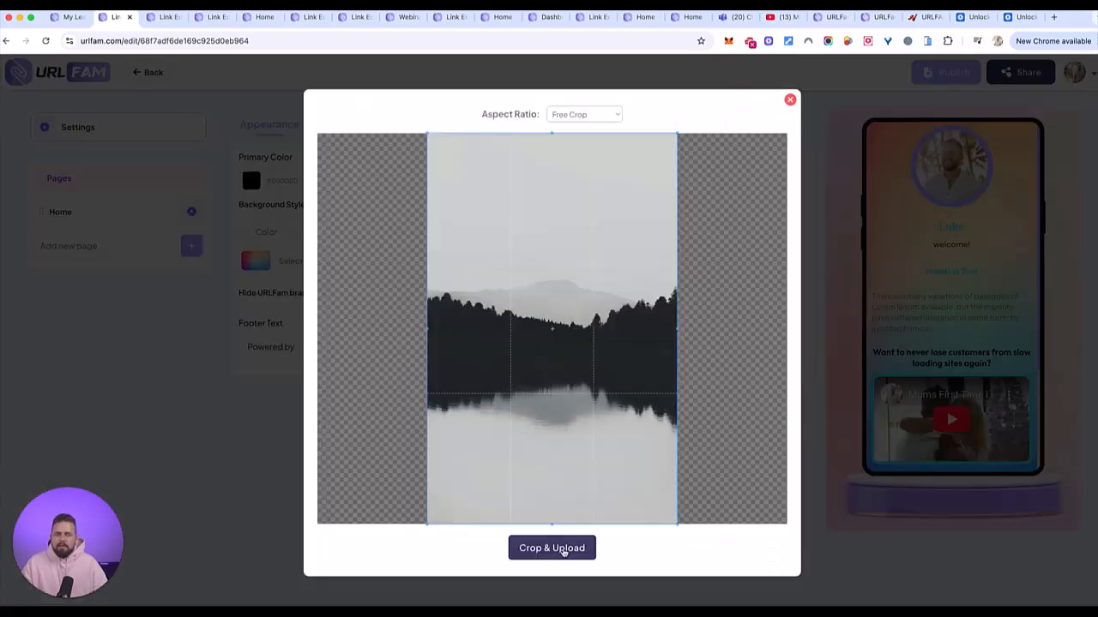
pyautogui.click(563, 548)
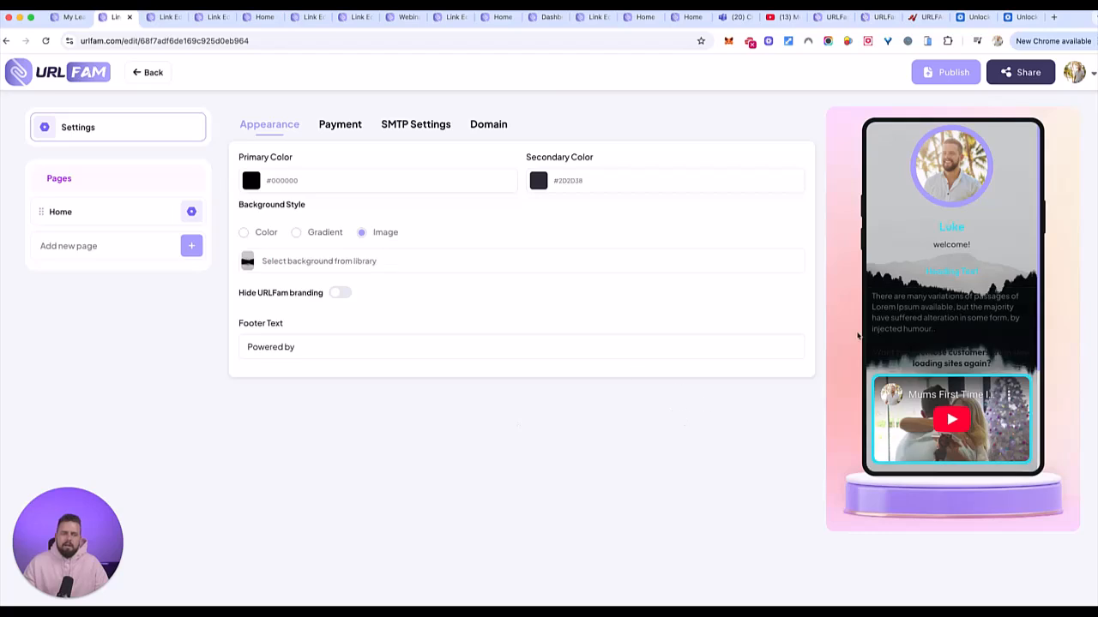
pyautogui.scroll(-3, 974, 321)
pyautogui.scroll(3, 975, 320)
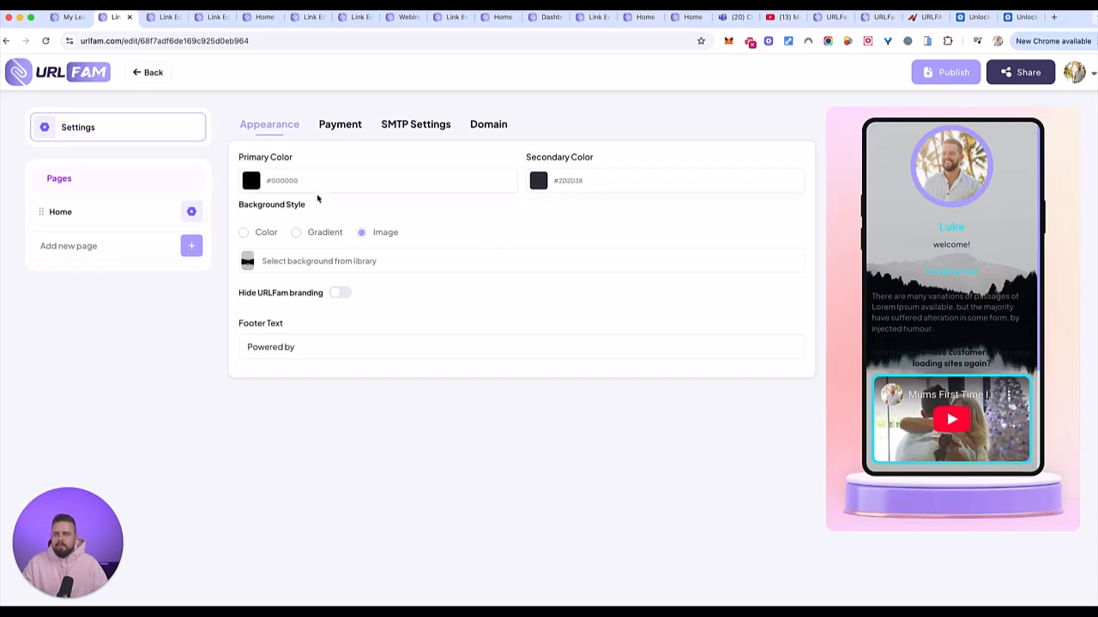
# - Set both the primary and secondary page colours to white #FFFFFF
pyautogui.click(274, 185)
pyautogui.moveTo(301, 313); pyautogui.dragTo(225, 216)
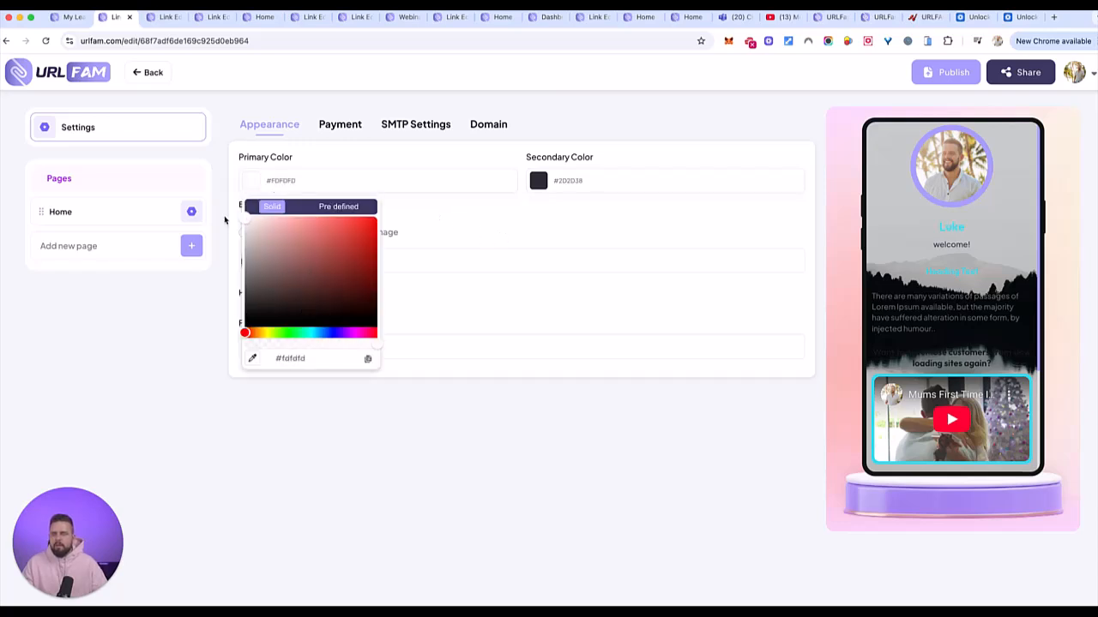
pyautogui.click(516, 225)
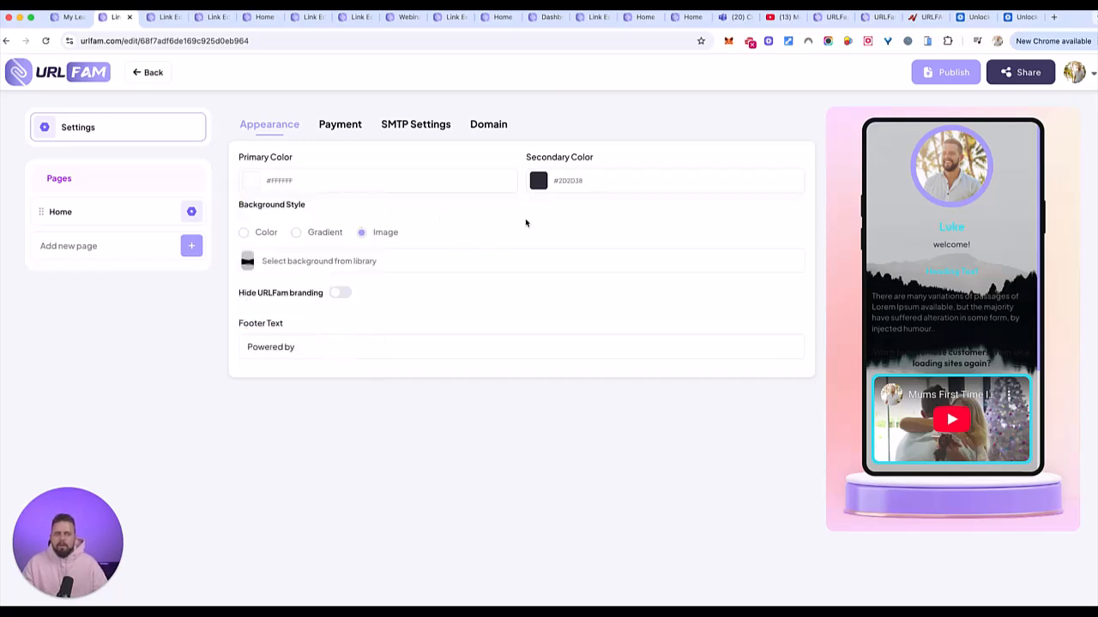
pyautogui.click(566, 181)
pyautogui.moveTo(614, 282); pyautogui.dragTo(468, 199)
pyautogui.click(468, 199)
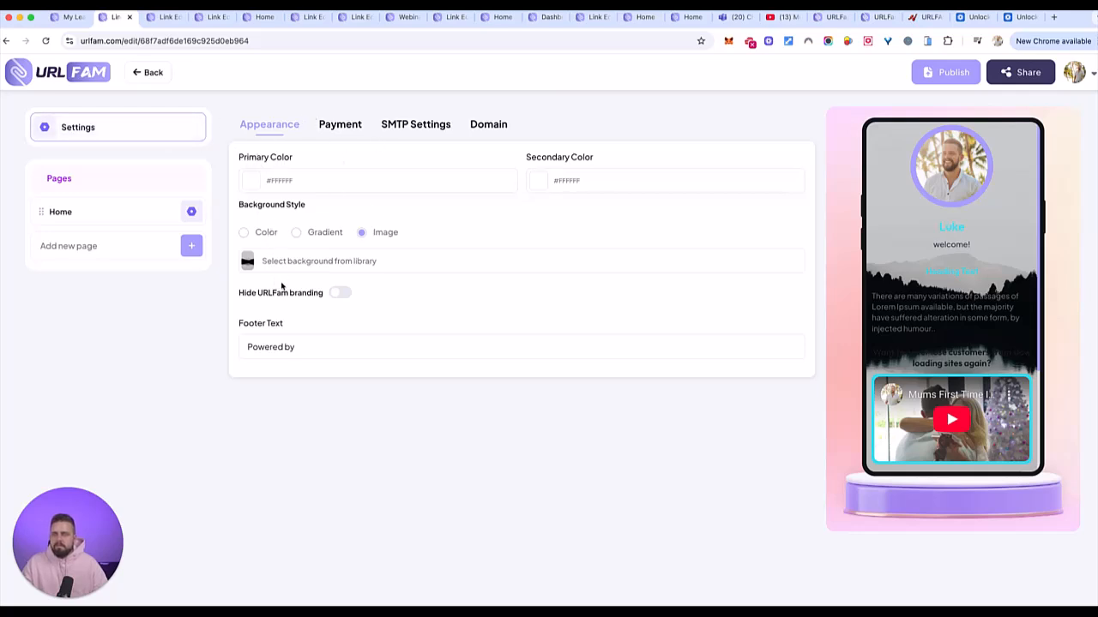
# - Try a gradient background, then revert to the image, leaving the colours unchanged
pyautogui.click(296, 233)
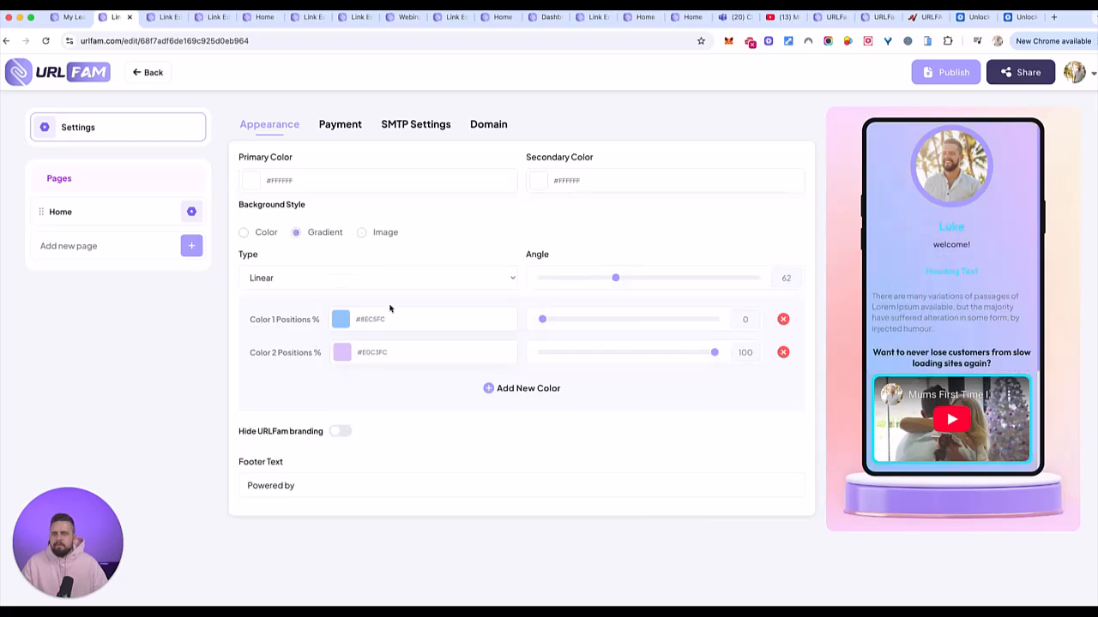
pyautogui.click(358, 232)
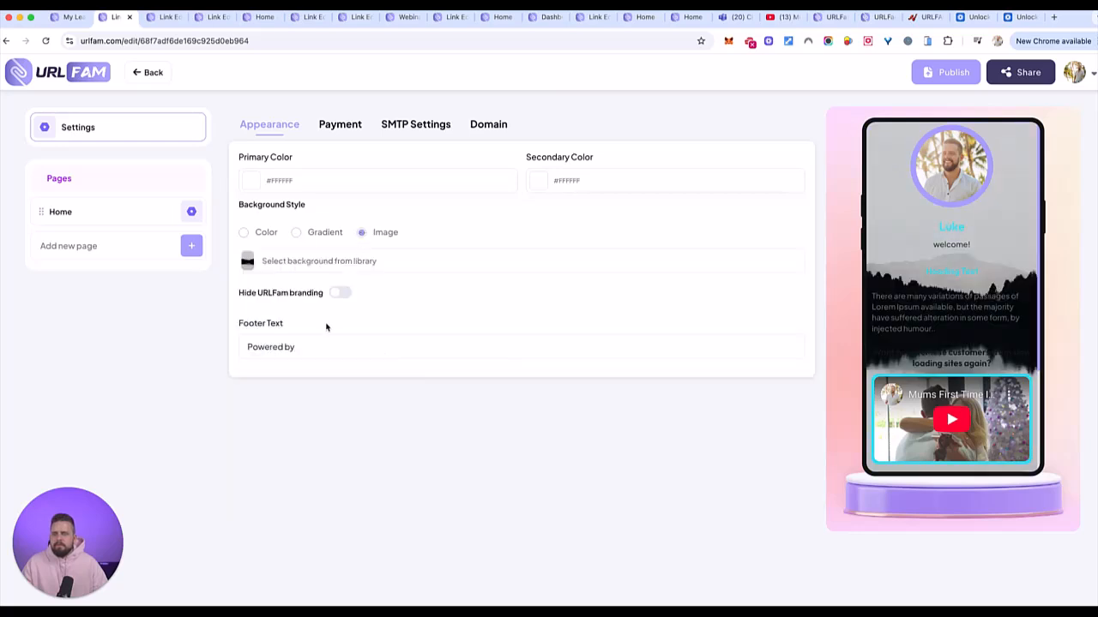
pyautogui.click(298, 347)
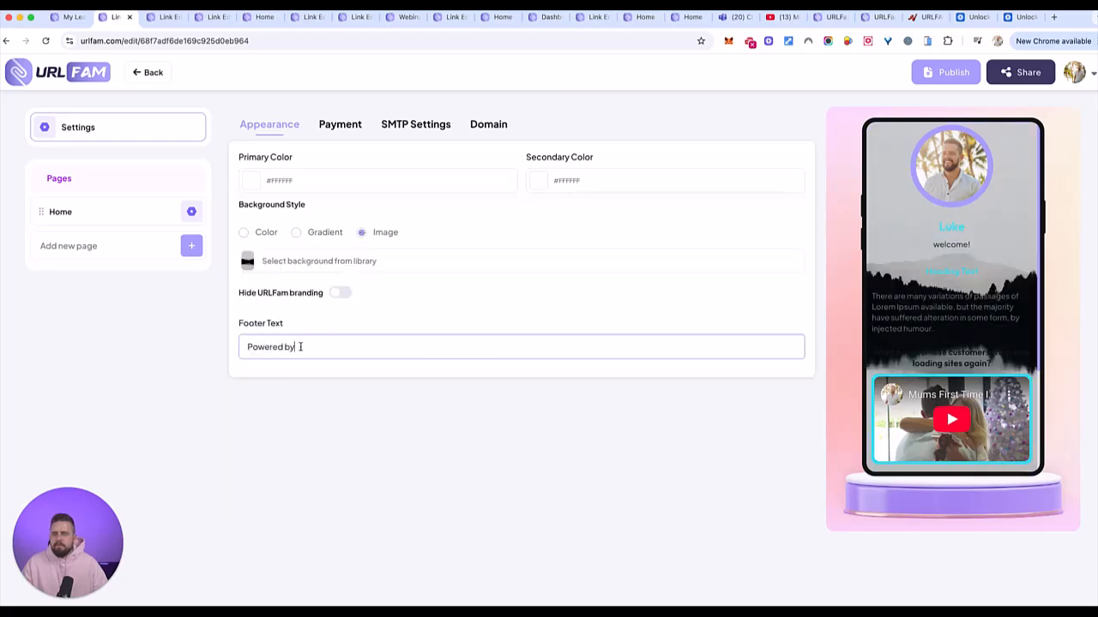
pyautogui.click(309, 179)
pyautogui.click(337, 206)
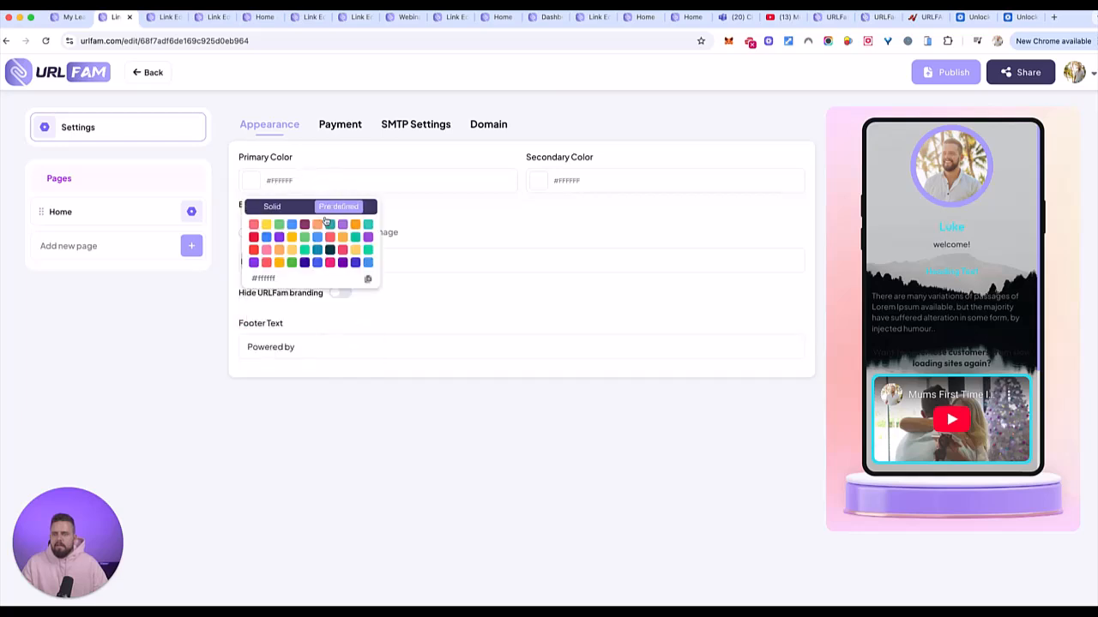
pyautogui.click(446, 221)
pyautogui.scroll(-2, 930, 254)
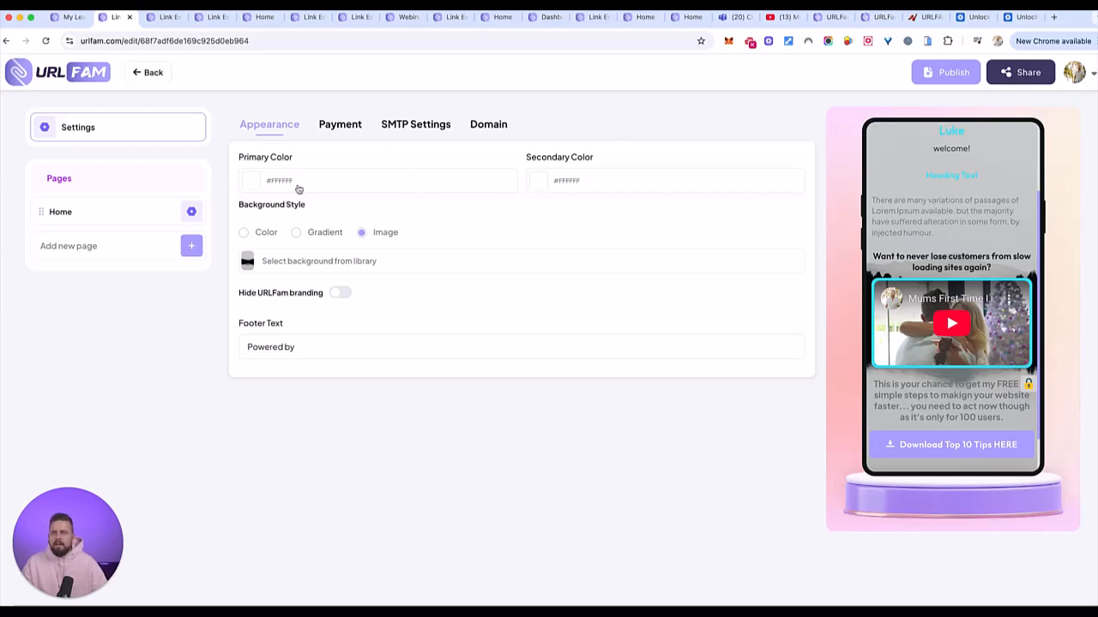
# - Open the test33 page for editing and add a Countdown block below the File Upload
pyautogui.click(151, 76)
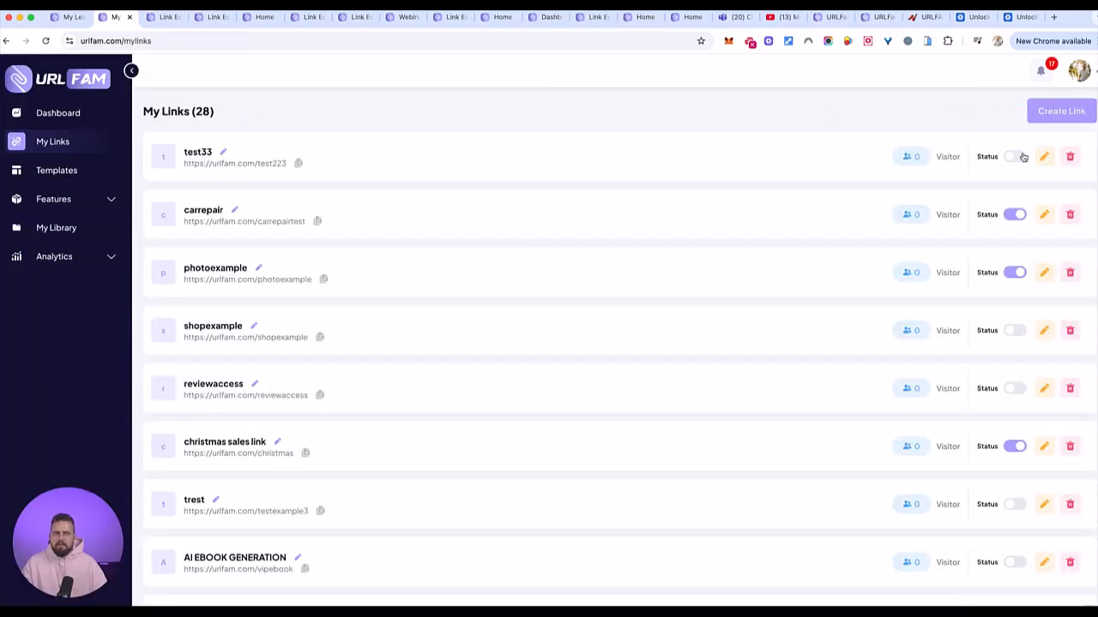
pyautogui.click(1044, 156)
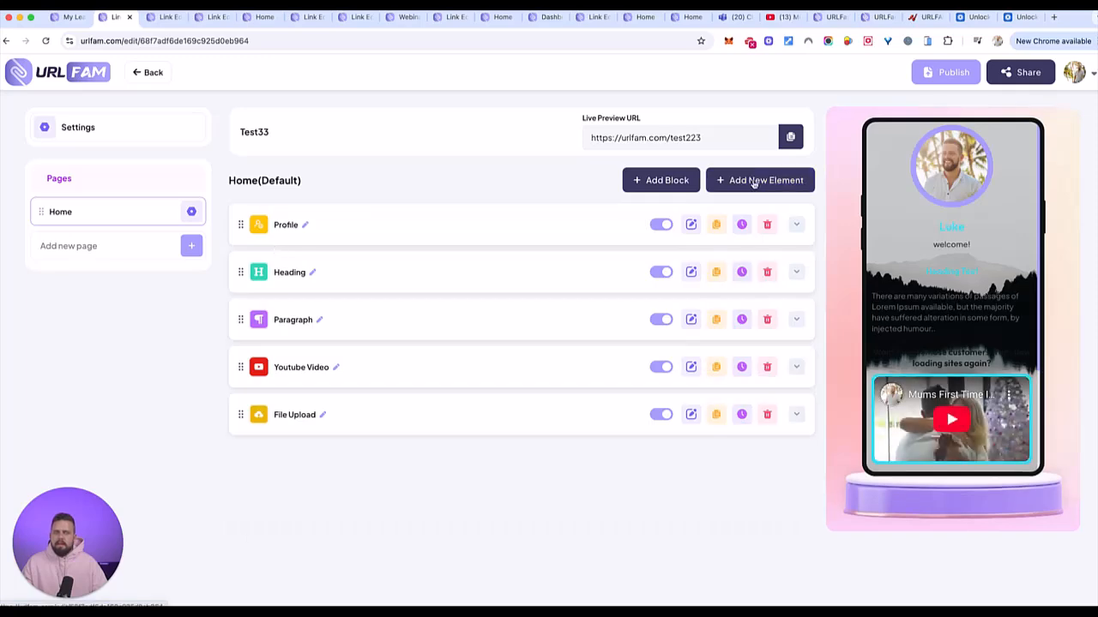
pyautogui.click(752, 181)
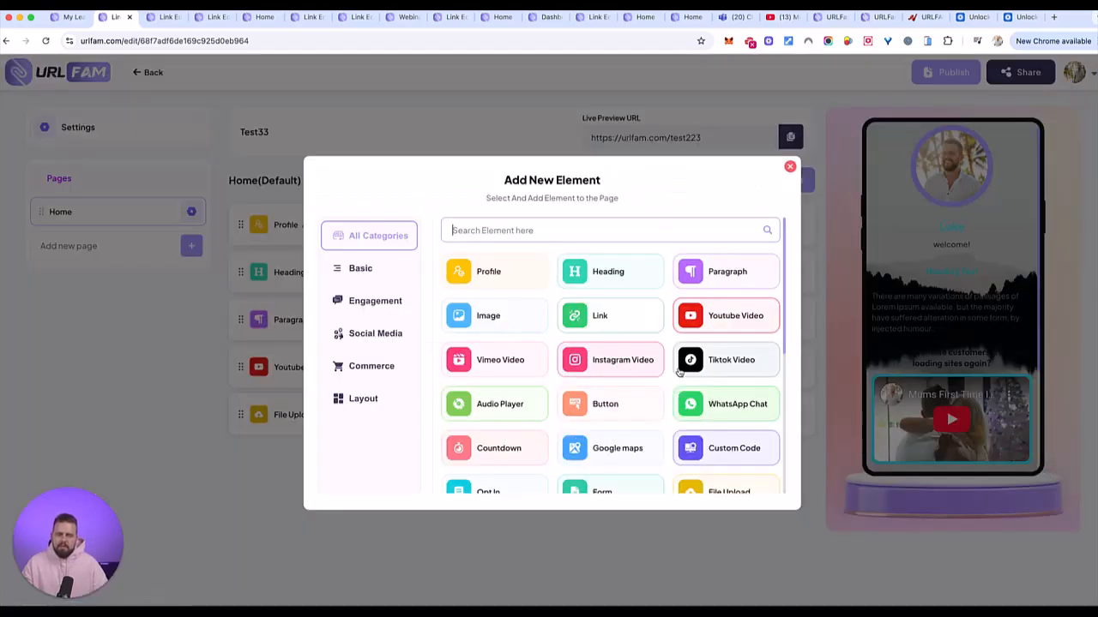
pyautogui.scroll(-3, 679, 371)
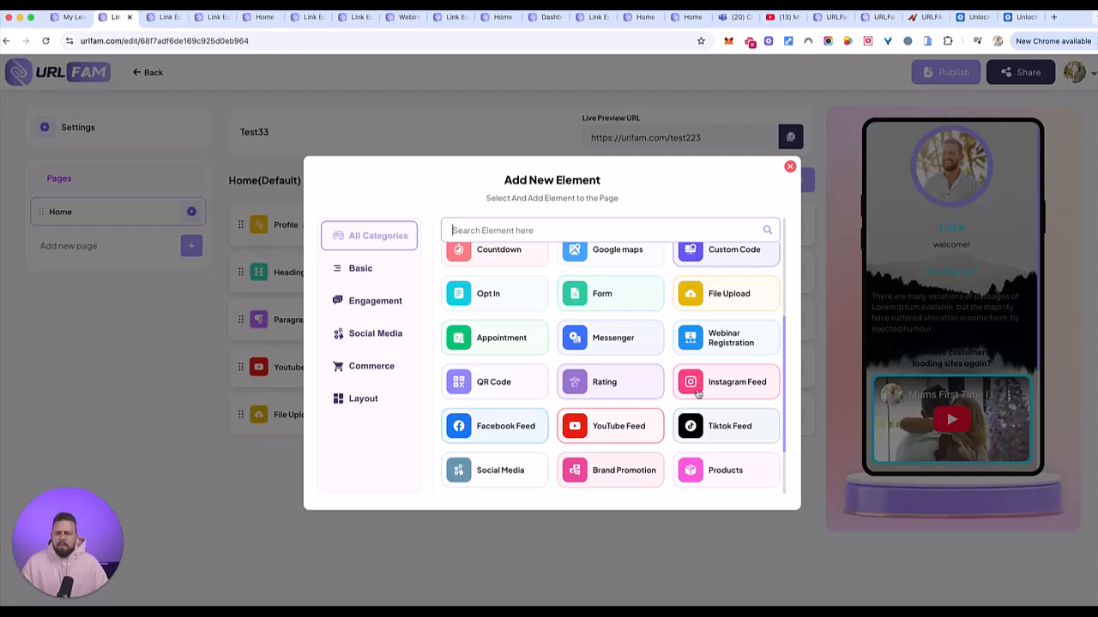
pyautogui.click(525, 259)
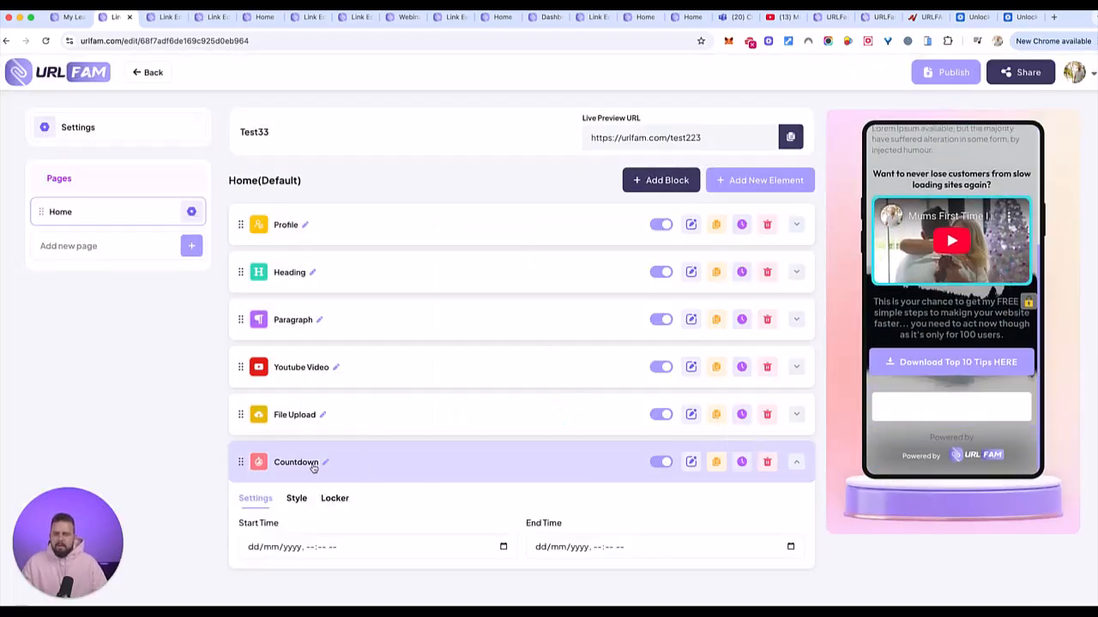
# - Set the countdown end time to 28/10/2025, 02:25 am
pyautogui.click(588, 555)
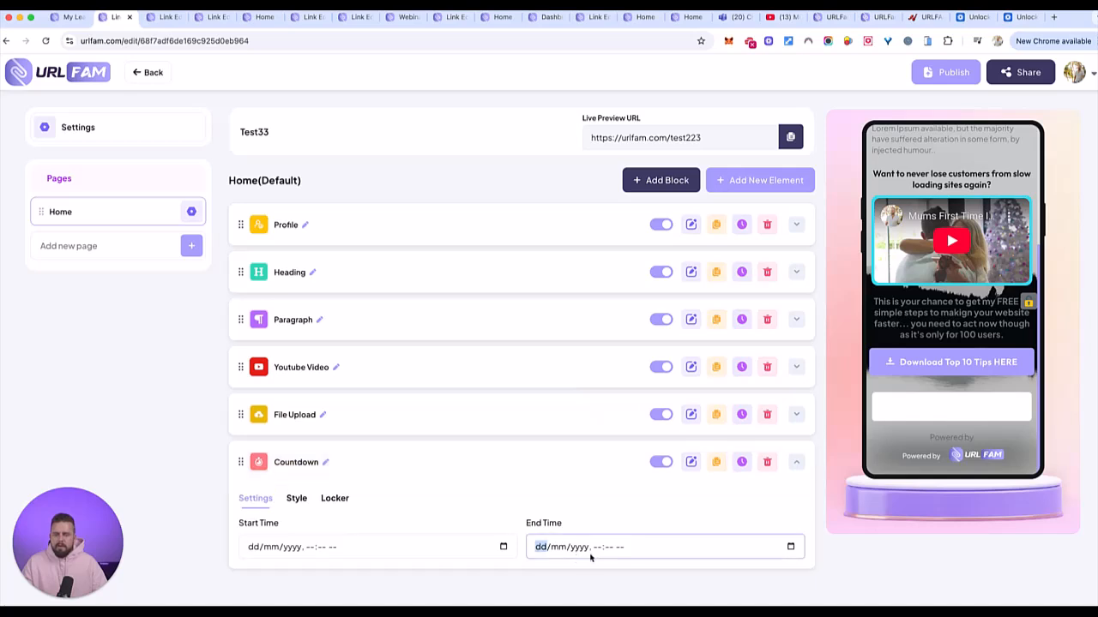
pyautogui.click(790, 548)
pyautogui.click(632, 475)
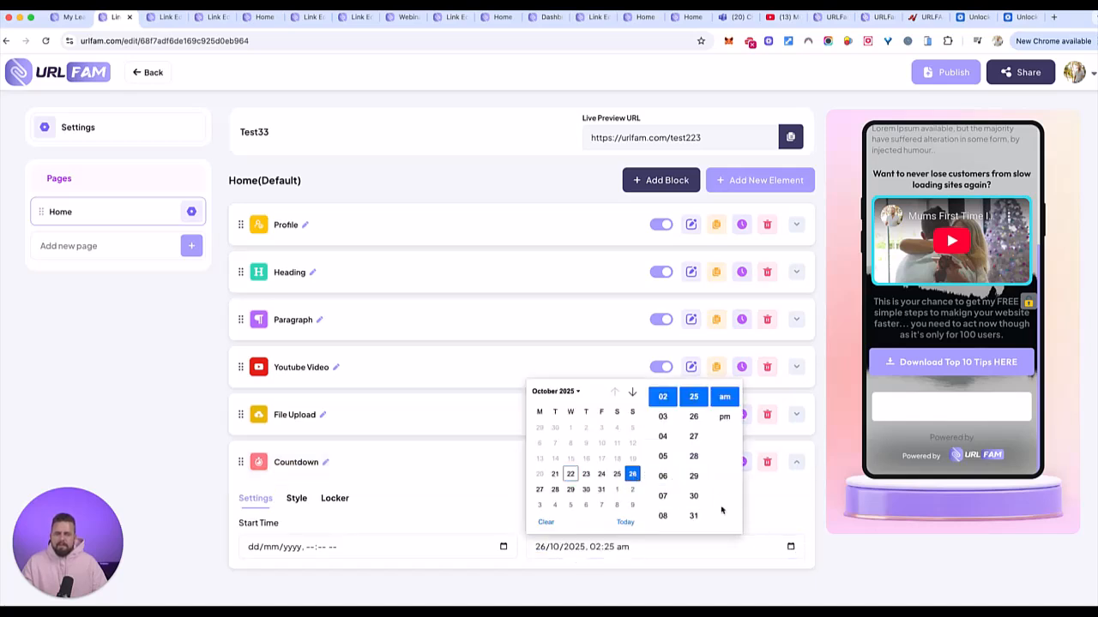
pyautogui.click(555, 490)
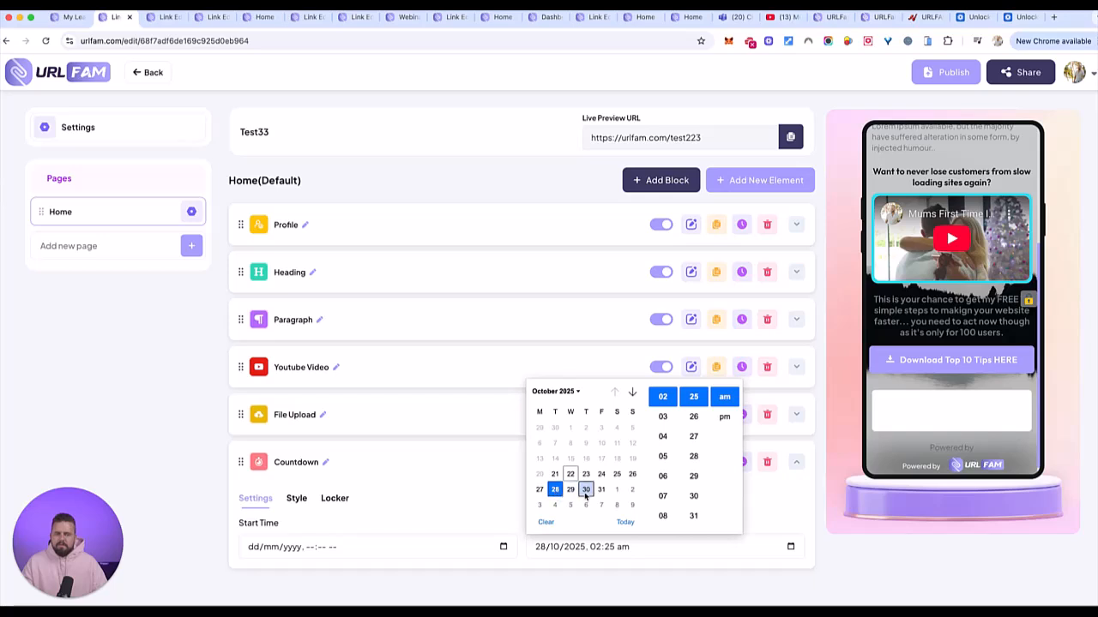
pyautogui.click(768, 500)
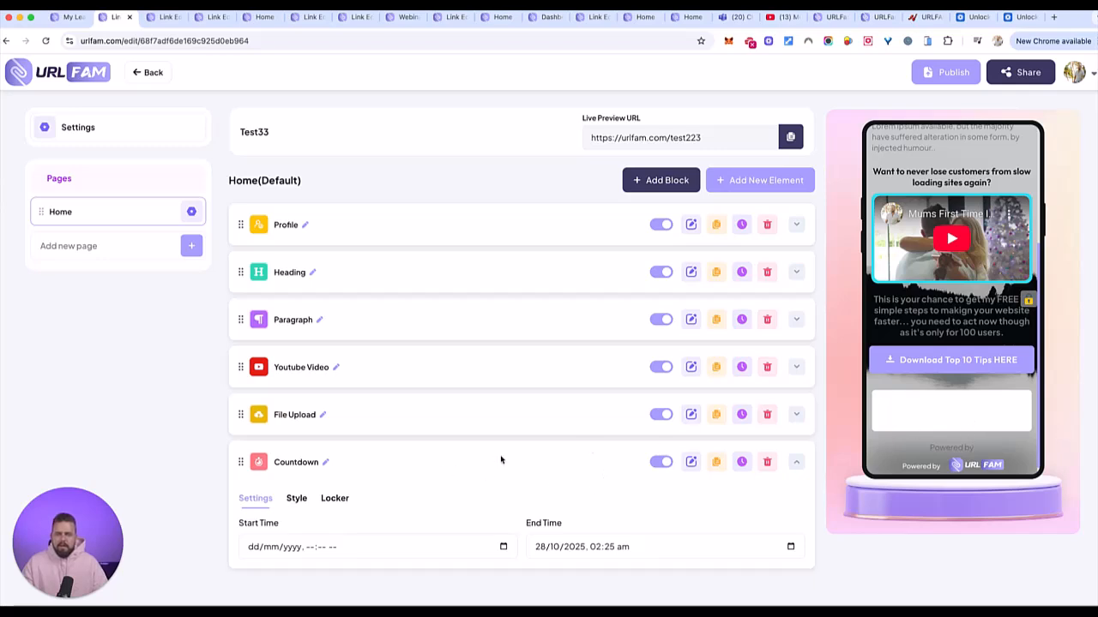
# - Set the countdown start time to 22/10/2025, 02:26 am
pyautogui.click(331, 545)
pyautogui.click(275, 552)
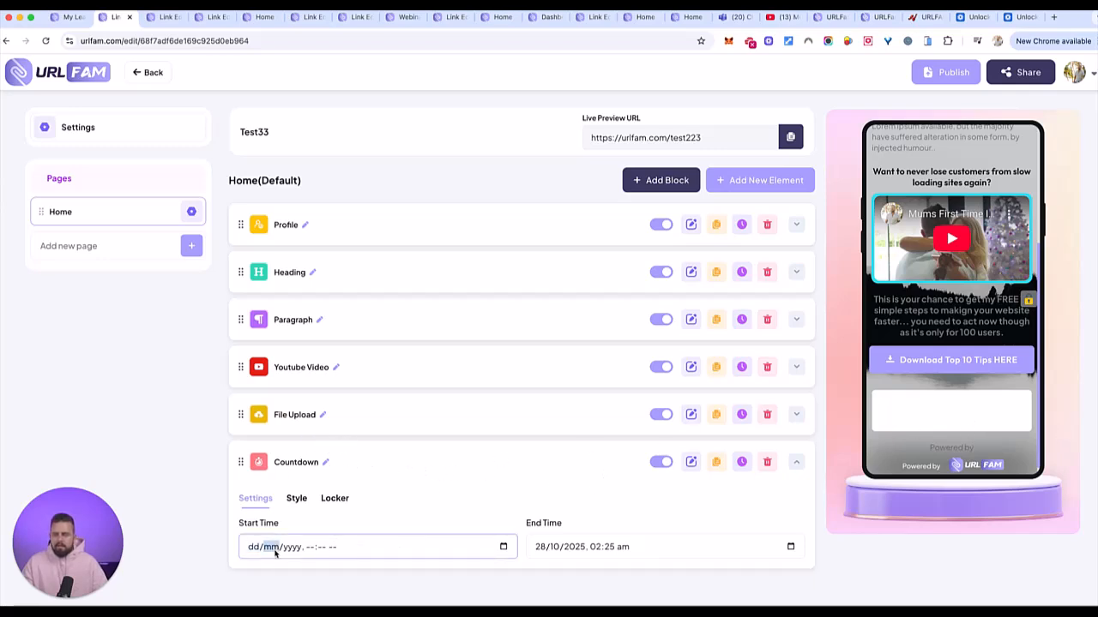
pyautogui.click(502, 547)
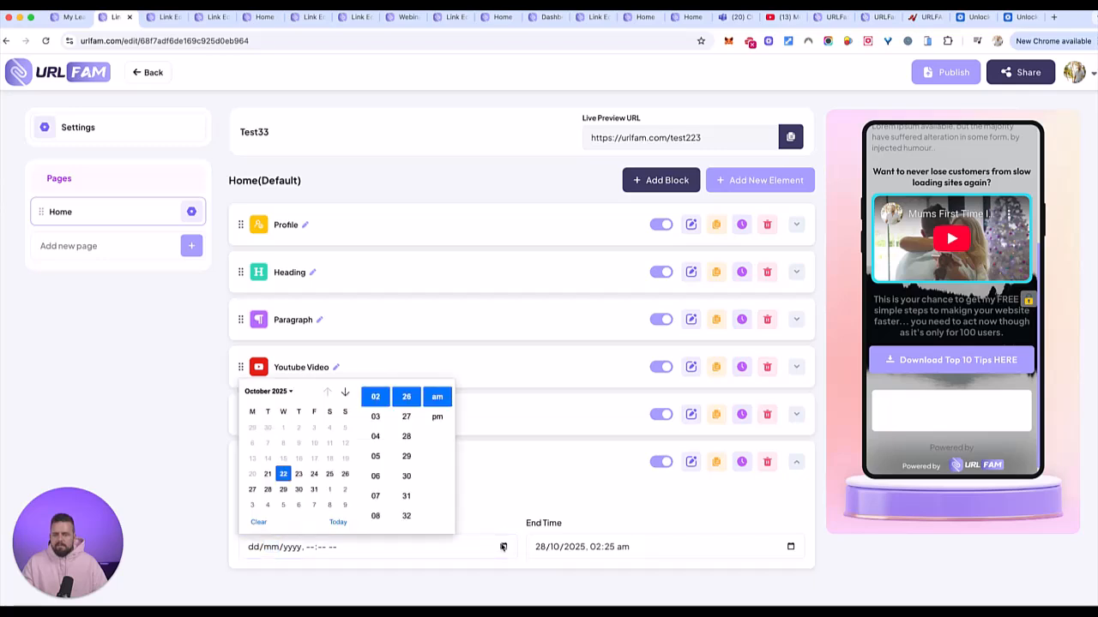
pyautogui.click(282, 476)
pyautogui.click(143, 488)
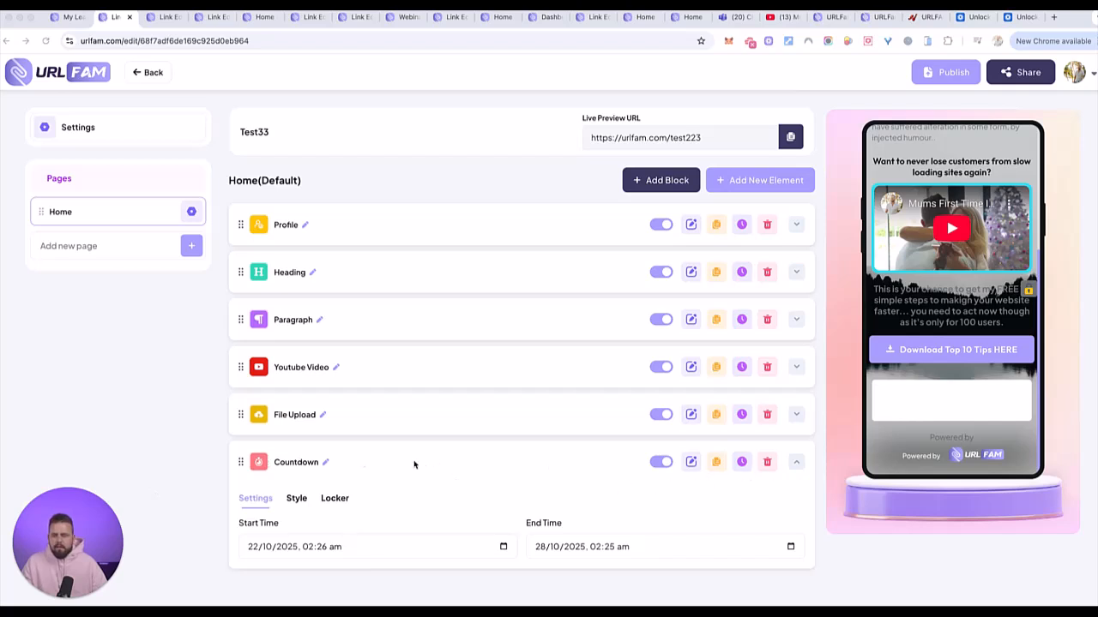
pyautogui.click(296, 498)
# - Set the countdown's background type to Background Transparent
pyautogui.scroll(-3, 444, 494)
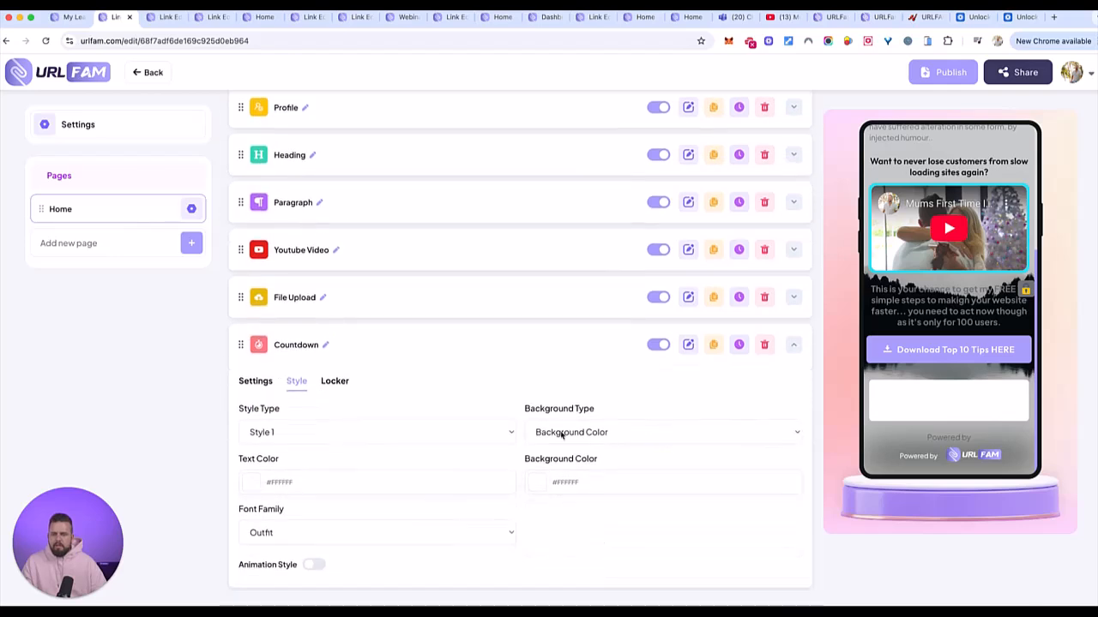
pyautogui.click(633, 433)
pyautogui.click(628, 444)
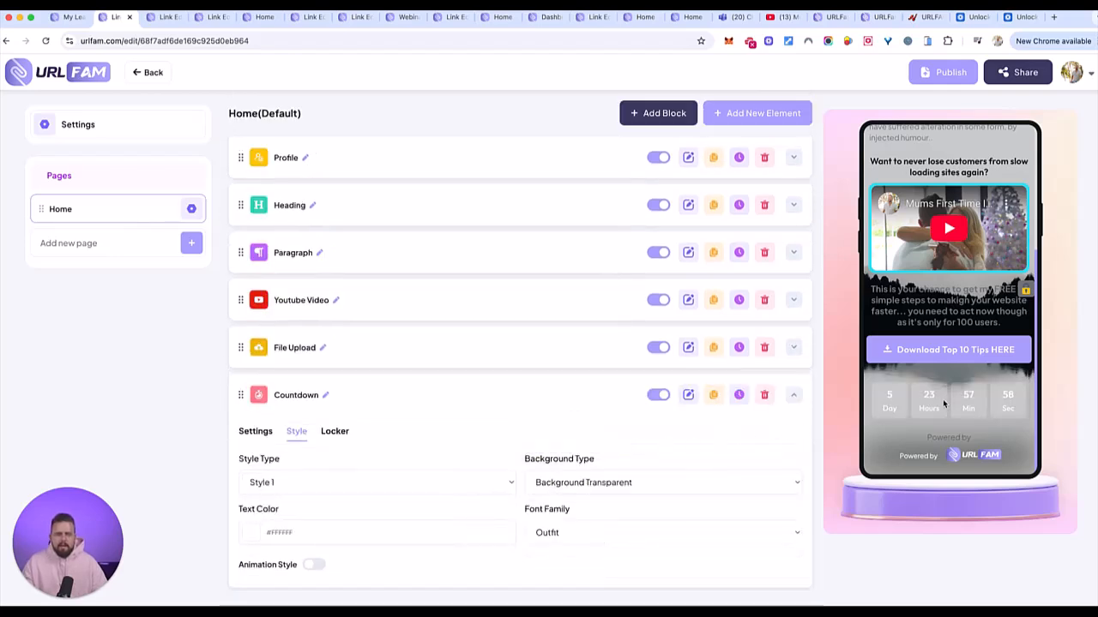
# - Make the countdown text light purple #A89FFF, sampled from the Download button
pyautogui.click(251, 532)
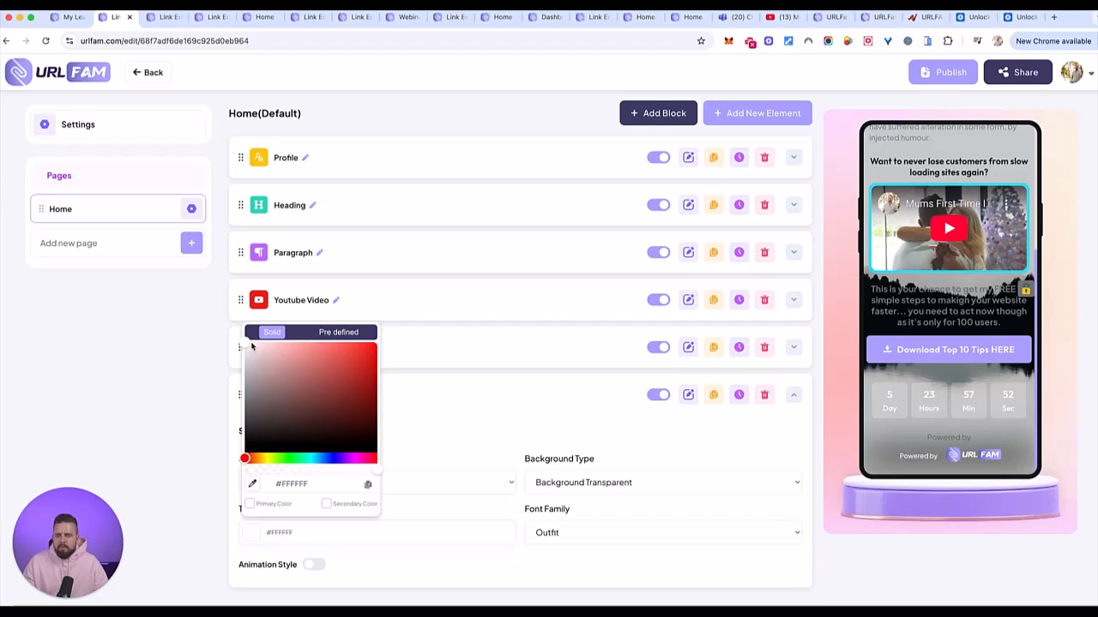
pyautogui.click(265, 459)
pyautogui.moveTo(292, 357); pyautogui.dragTo(419, 340)
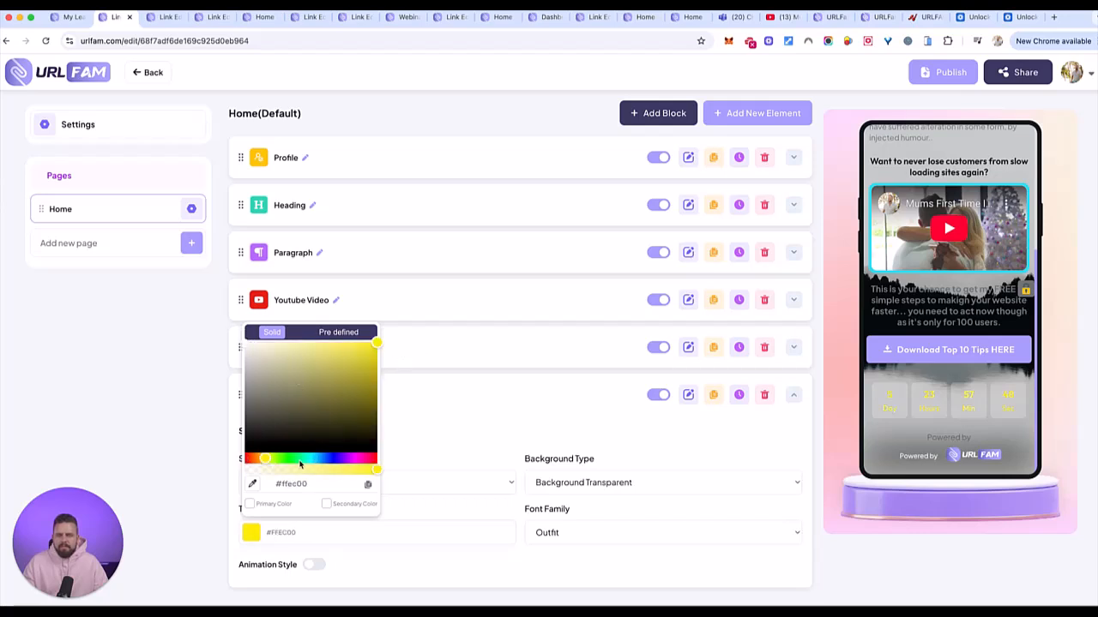
pyautogui.moveTo(287, 461); pyautogui.dragTo(346, 460)
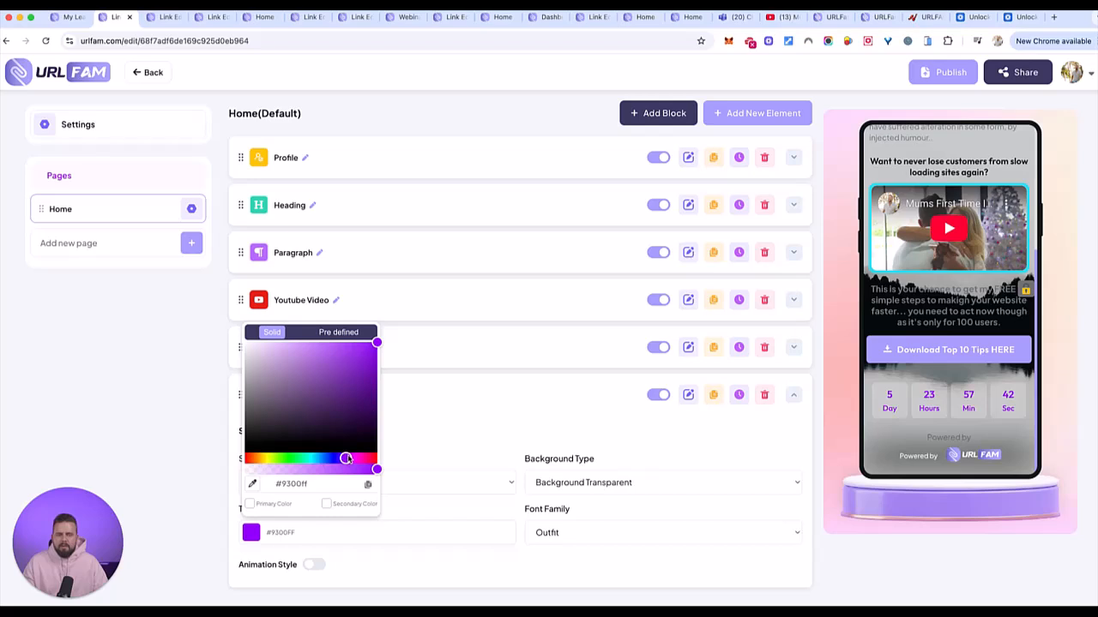
pyautogui.click(305, 347)
pyautogui.click(300, 346)
pyautogui.click(335, 356)
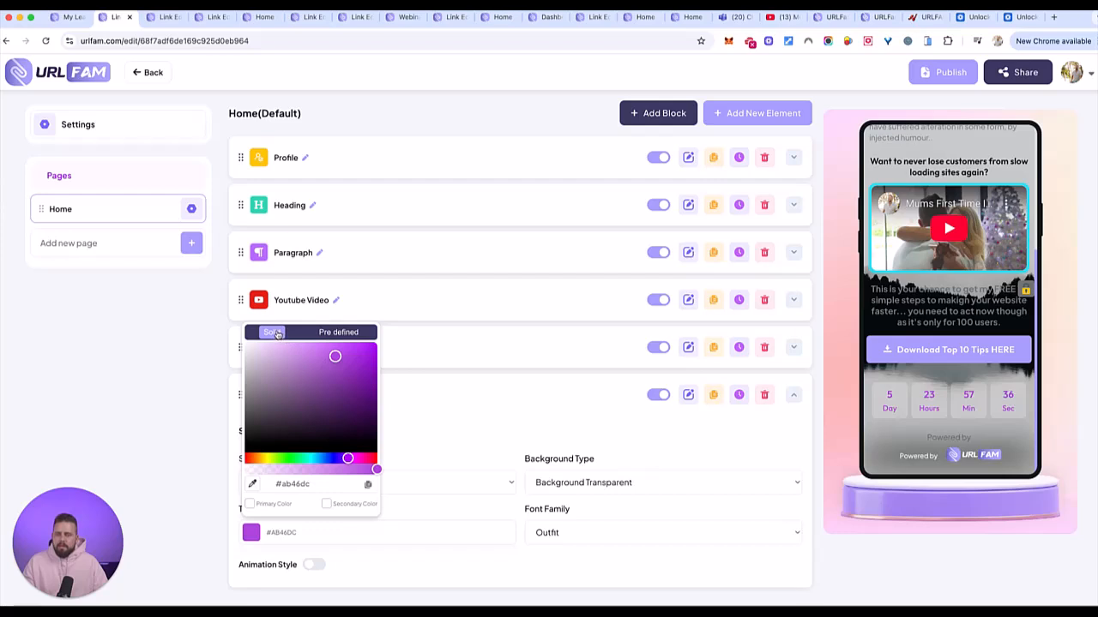
pyautogui.click(253, 484)
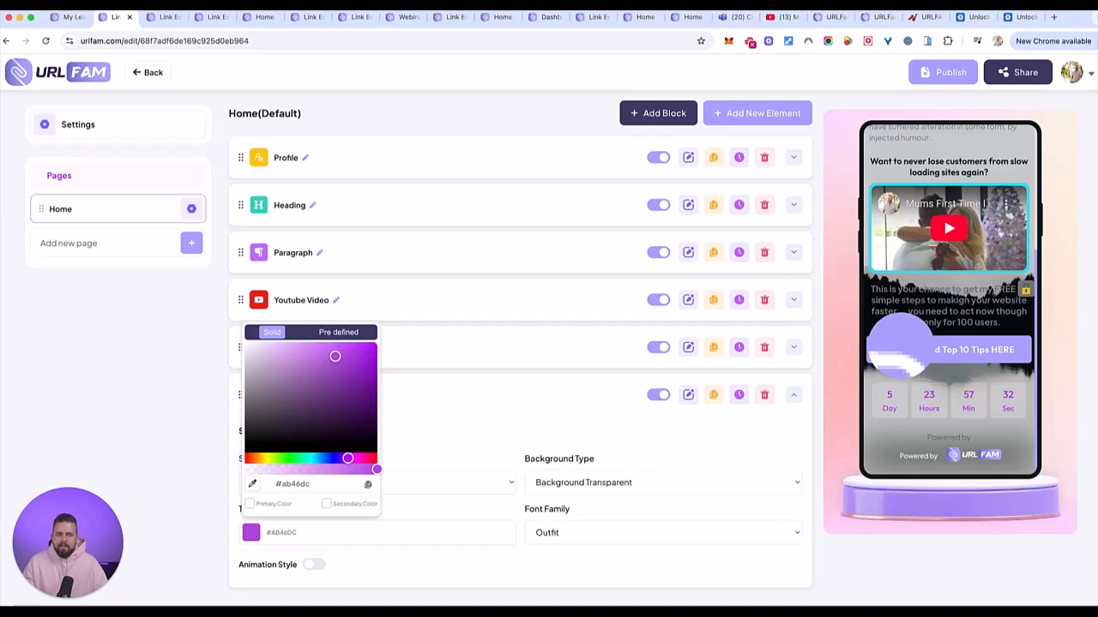
pyautogui.click(897, 347)
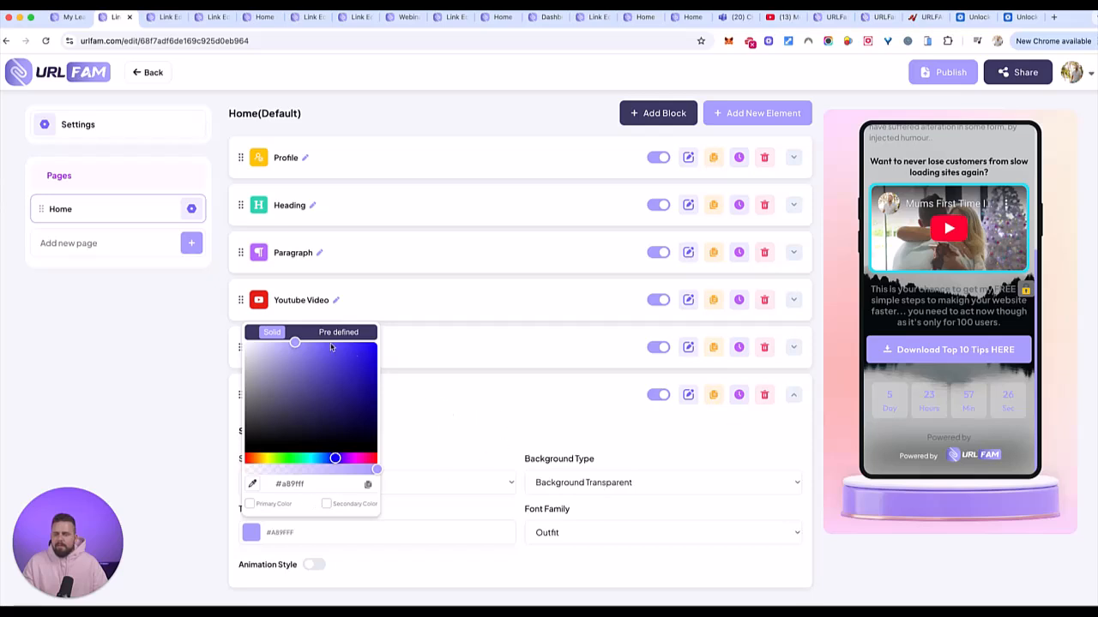
pyautogui.click(202, 353)
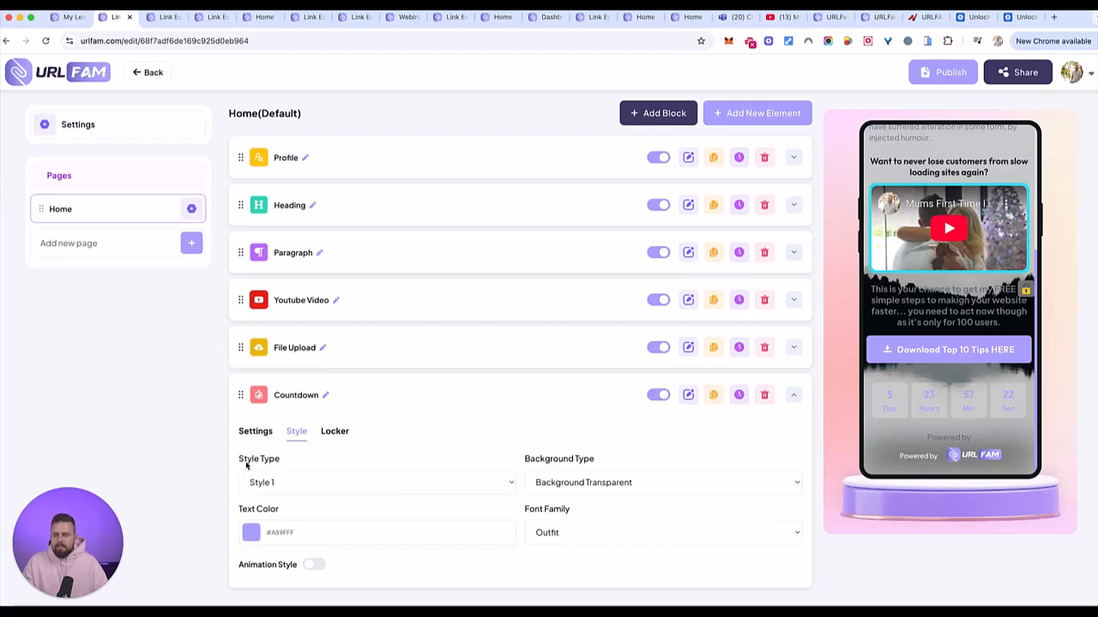
# - Move the Countdown block directly under the YouTube video, above File Upload
pyautogui.moveTo(240, 394); pyautogui.dragTo(236, 351)
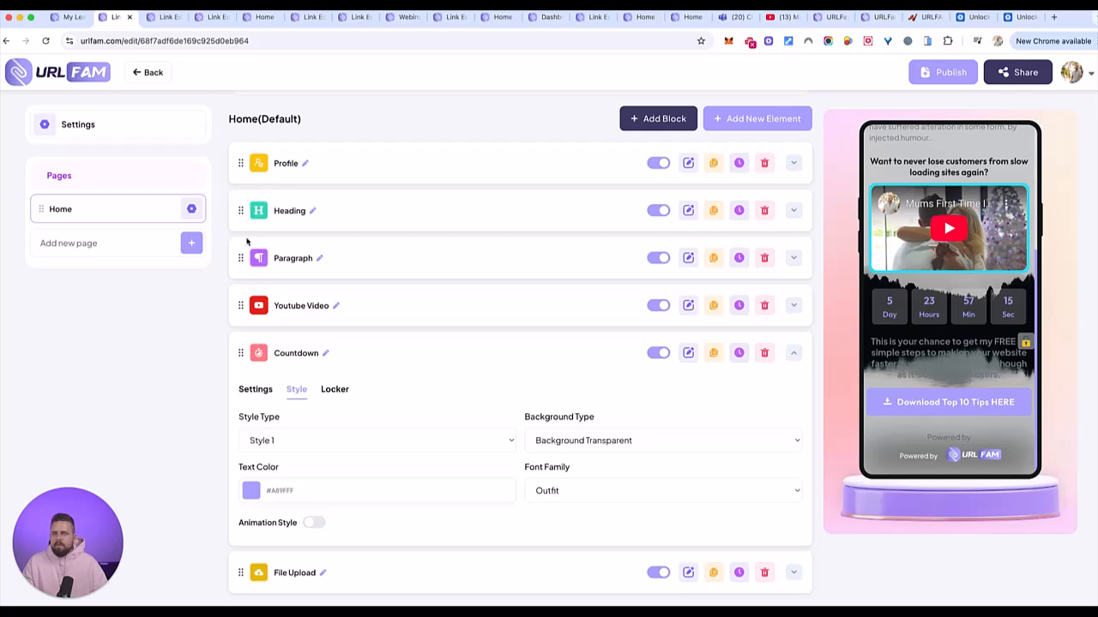
pyautogui.moveTo(240, 211); pyautogui.dragTo(226, 268)
pyautogui.moveTo(241, 240); pyautogui.dragTo(240, 252)
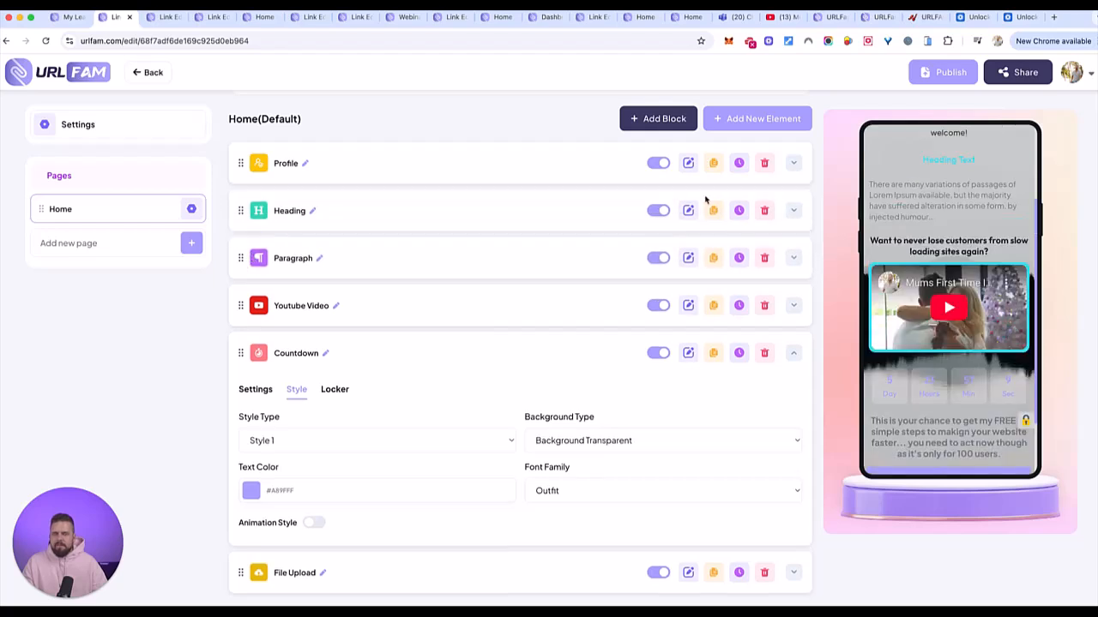
pyautogui.scroll(-1, 940, 258)
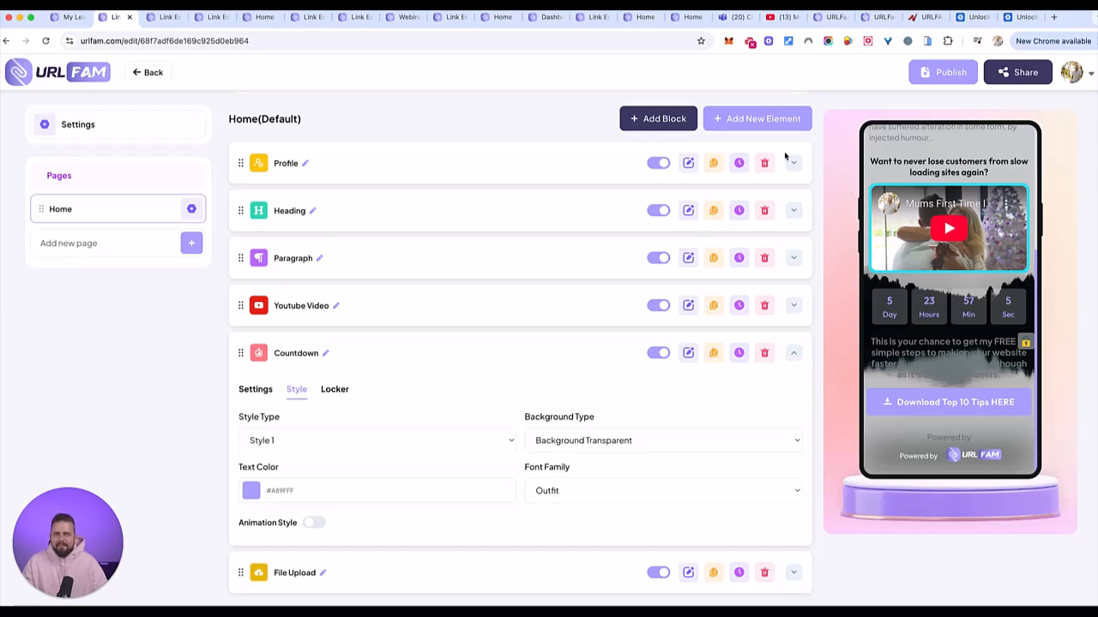
# - Add an Appointment block 'Schedule Appointment With Ease' after File Upload, then open page settings
pyautogui.click(762, 119)
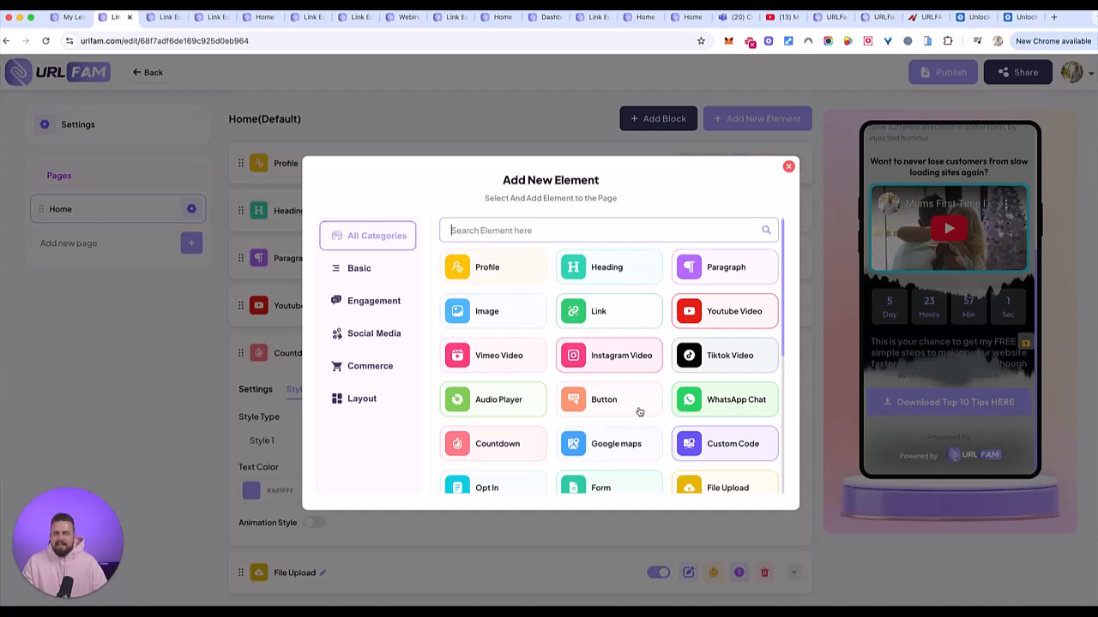
pyautogui.scroll(-5, 641, 409)
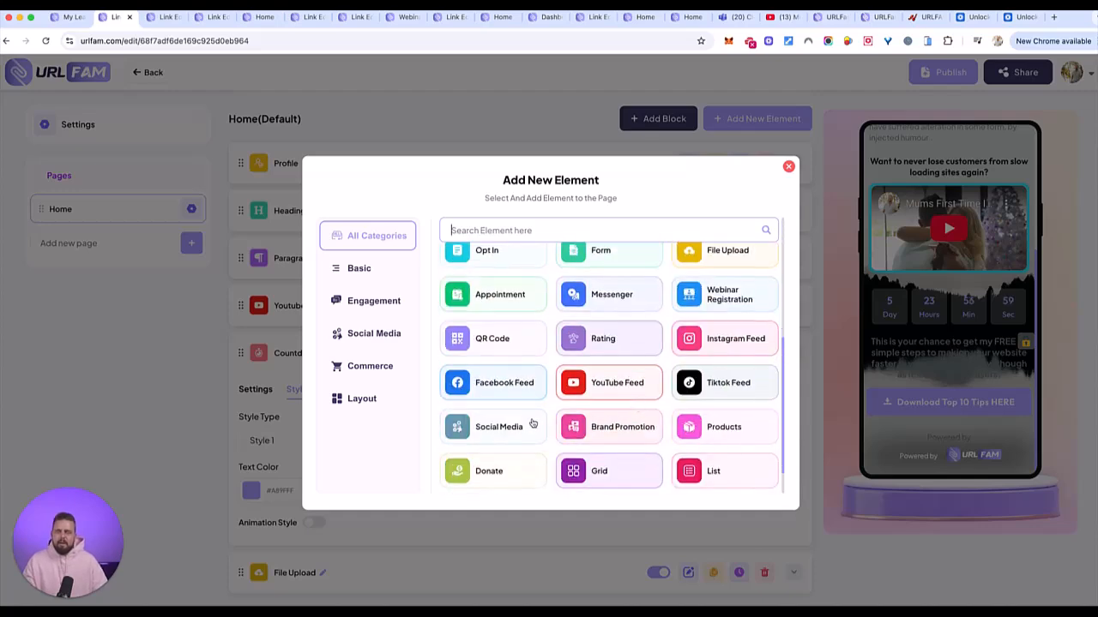
pyautogui.click(485, 296)
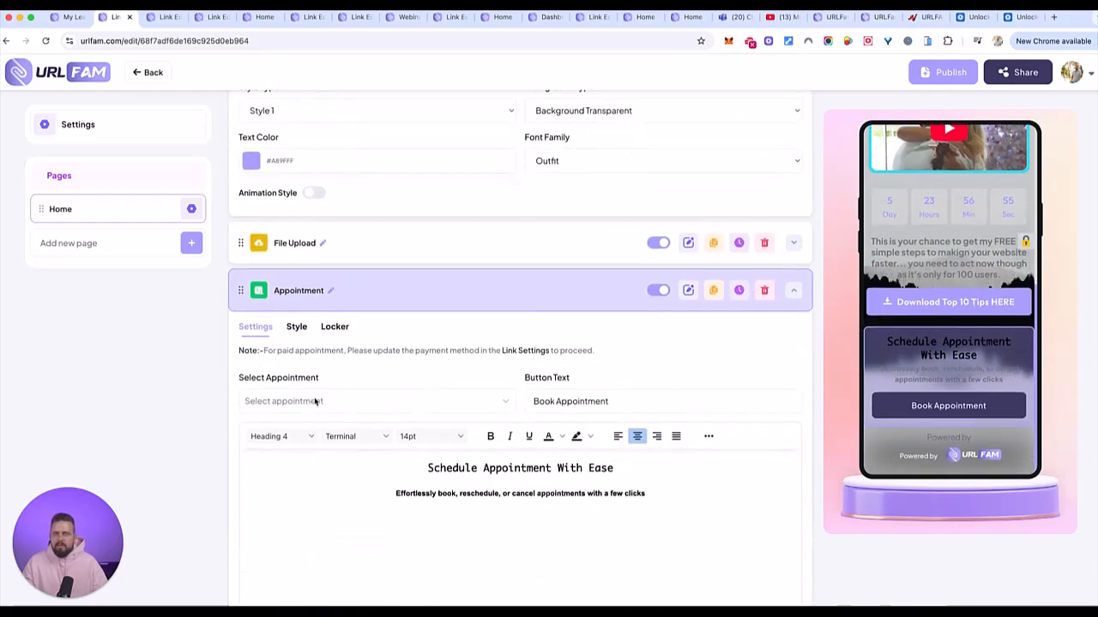
pyautogui.scroll(-1, 788, 413)
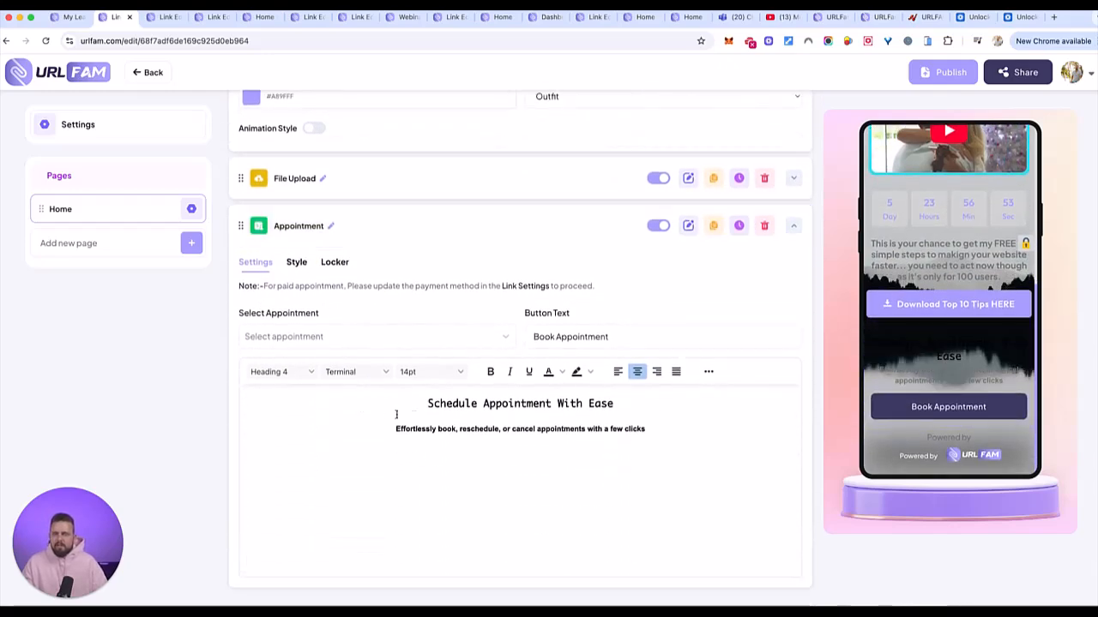
pyautogui.click(544, 410)
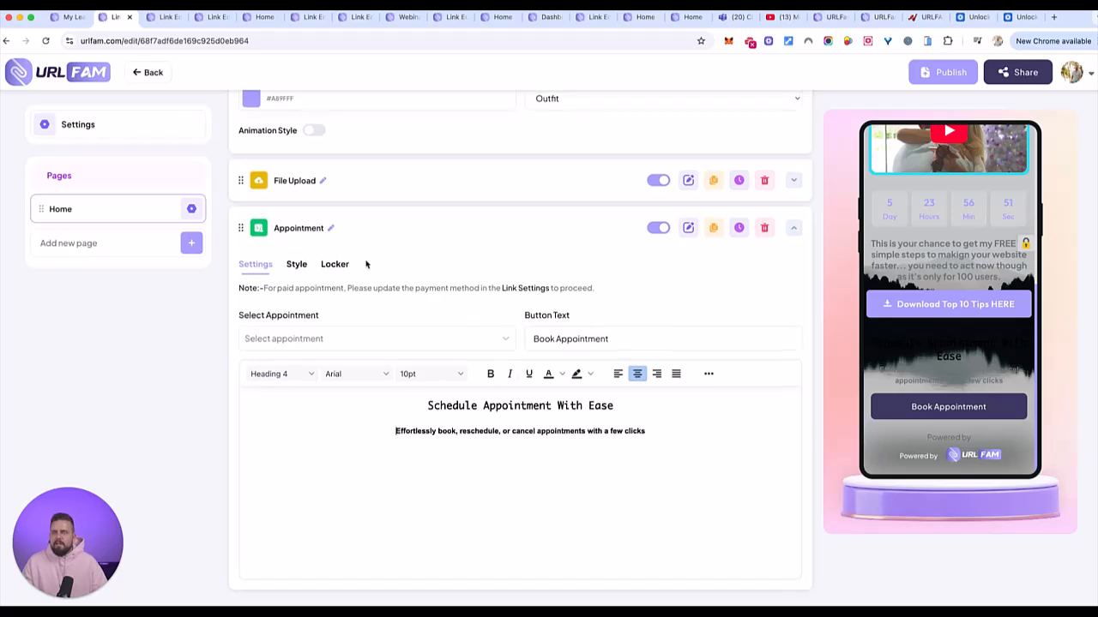
pyautogui.click(91, 127)
# - Switch the page background style to a linear gradient
pyautogui.click(574, 182)
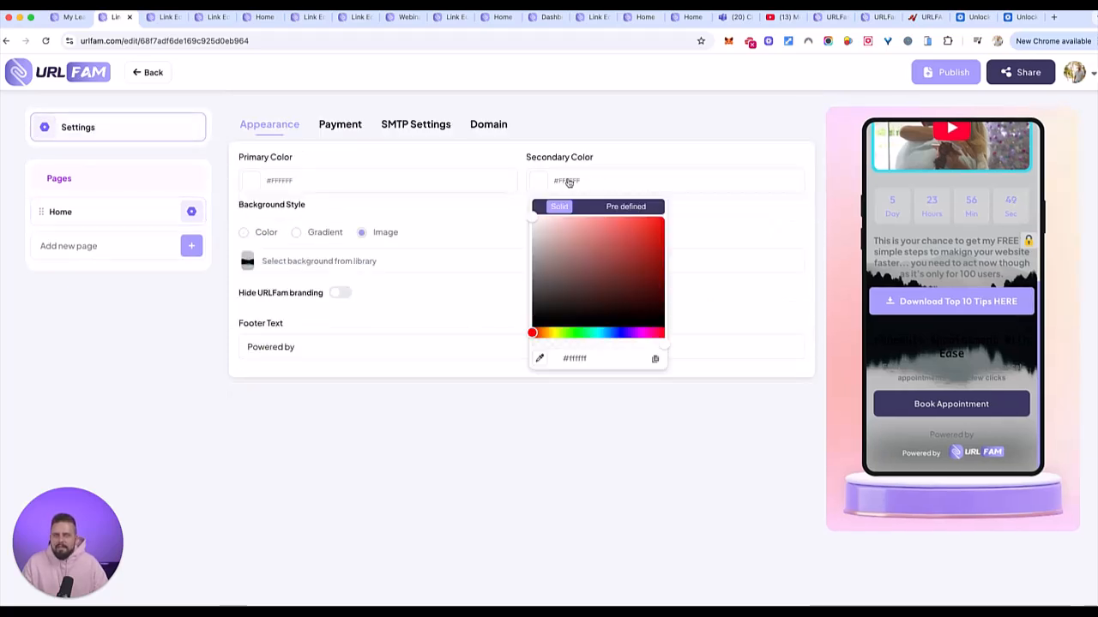
pyautogui.click(309, 237)
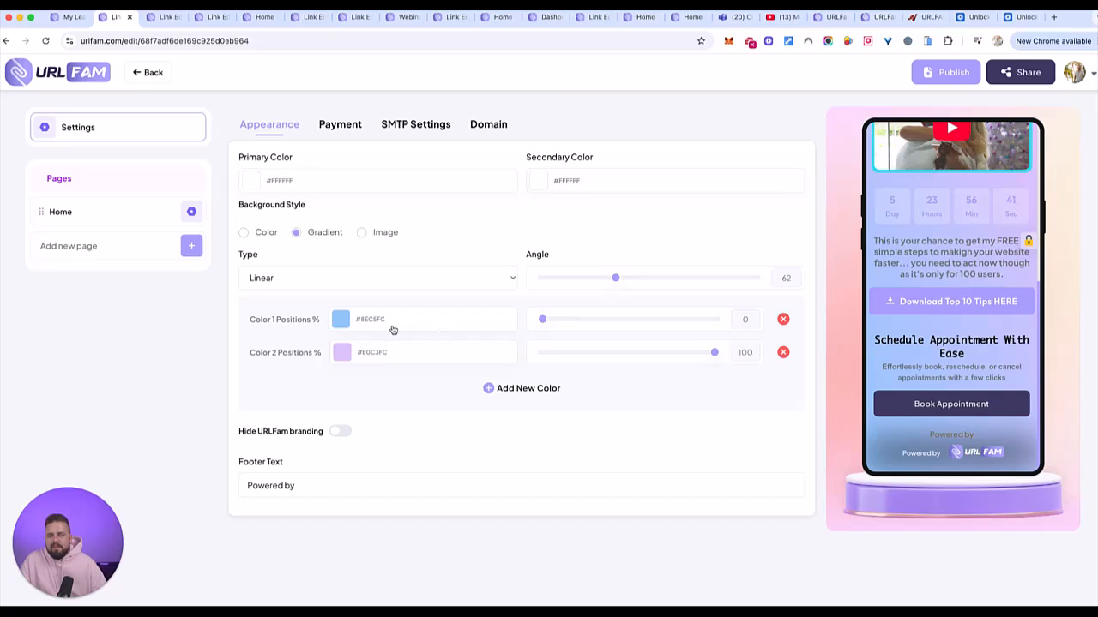
pyautogui.click(459, 280)
pyautogui.click(452, 288)
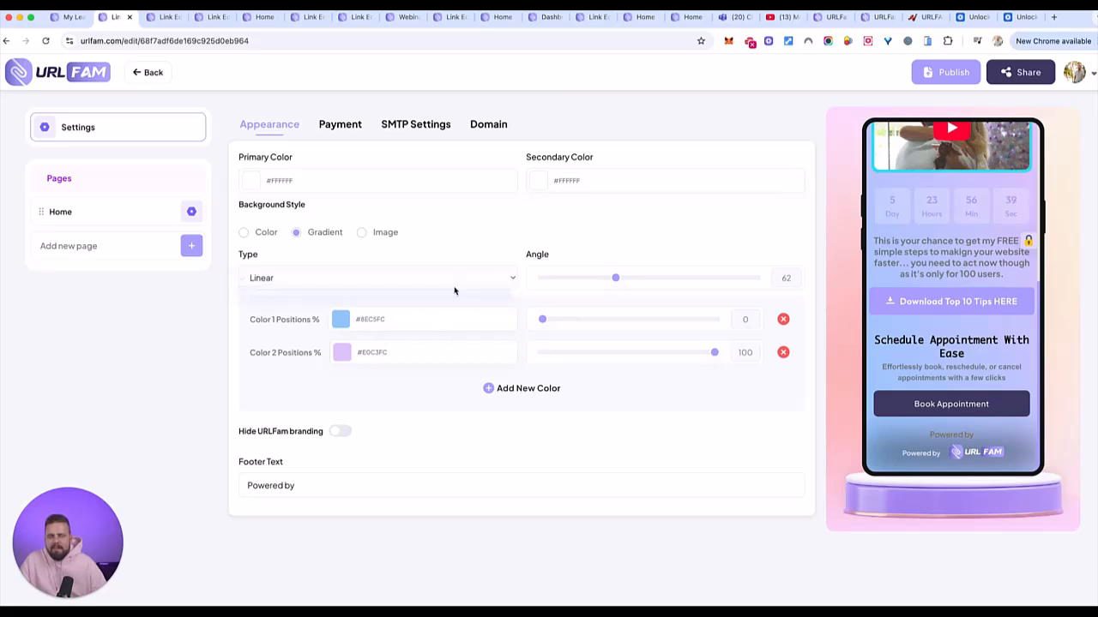
pyautogui.click(470, 279)
pyautogui.click(429, 265)
# - Set the first gradient colour stop to 44% and lighten it to #E2E8EE
pyautogui.moveTo(554, 320); pyautogui.dragTo(661, 319)
pyautogui.moveTo(714, 351)
pyautogui.mouseDown()
pyautogui.moveTo(614, 363)
pyautogui.moveTo(721, 356)
pyautogui.mouseUp()
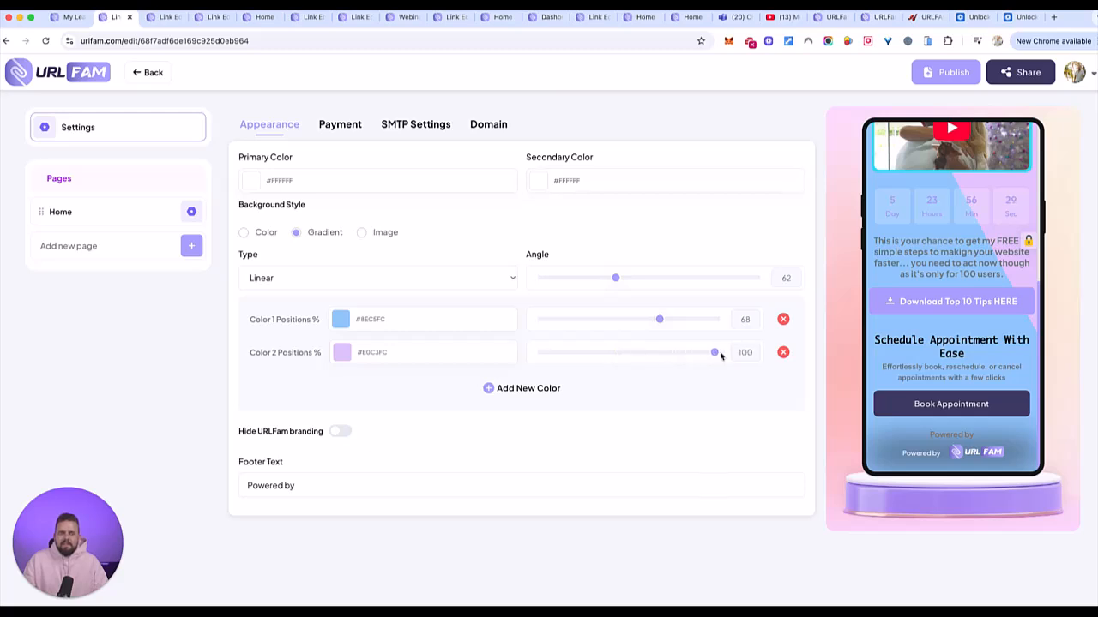
pyautogui.moveTo(660, 319); pyautogui.dragTo(612, 323)
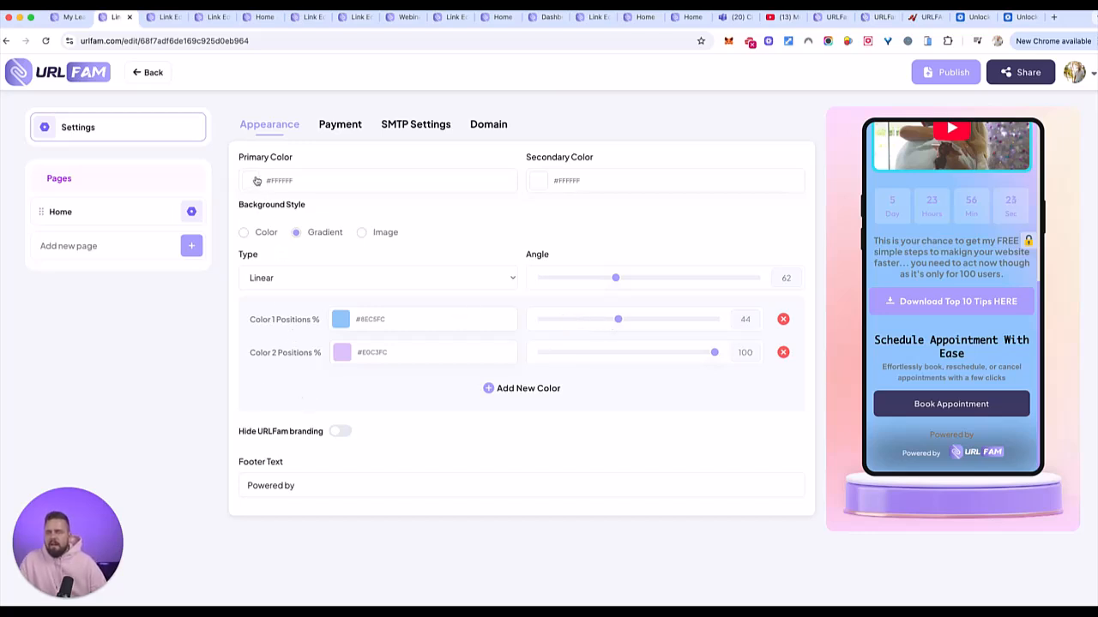
pyautogui.click(339, 318)
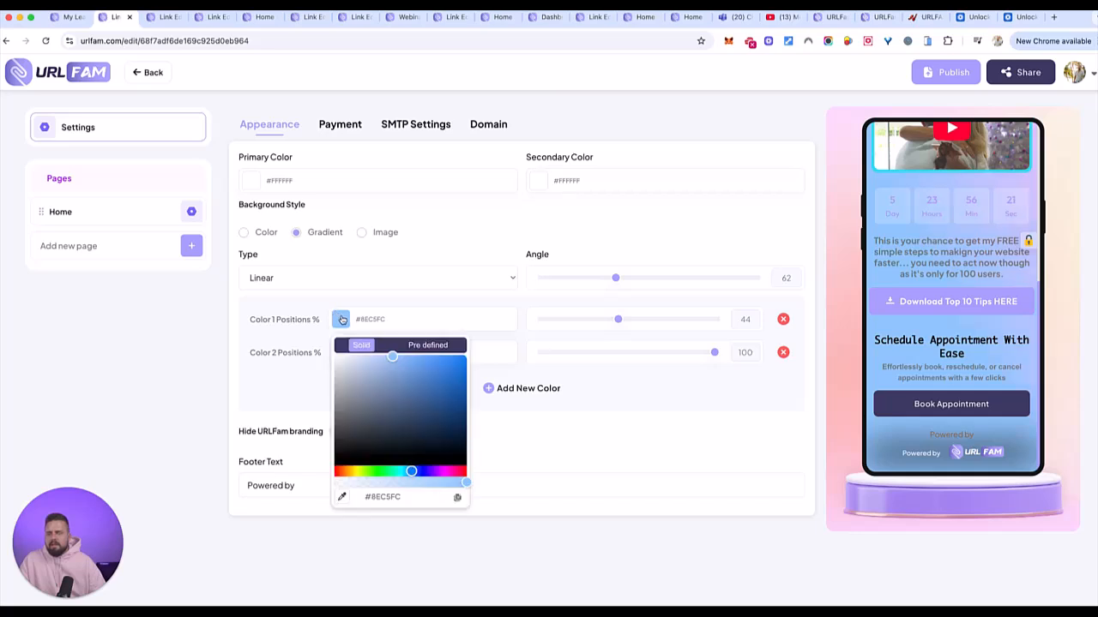
pyautogui.click(353, 359)
pyautogui.click(340, 363)
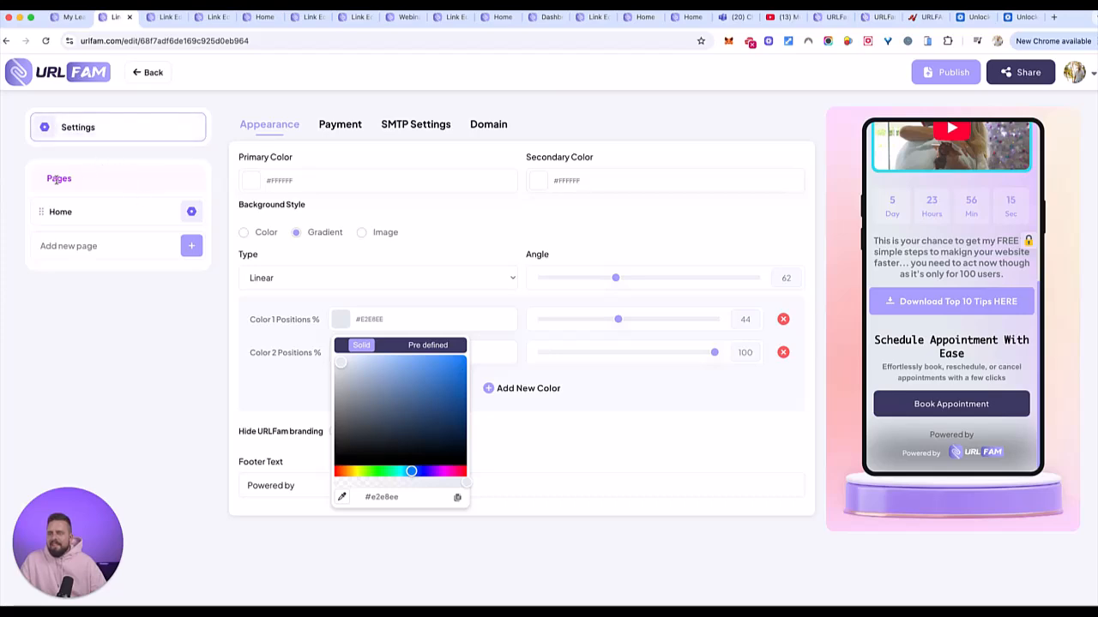
pyautogui.click(66, 211)
# - Search the element catalogue for 'webinar' and add a Webinar Registration block
pyautogui.click(770, 179)
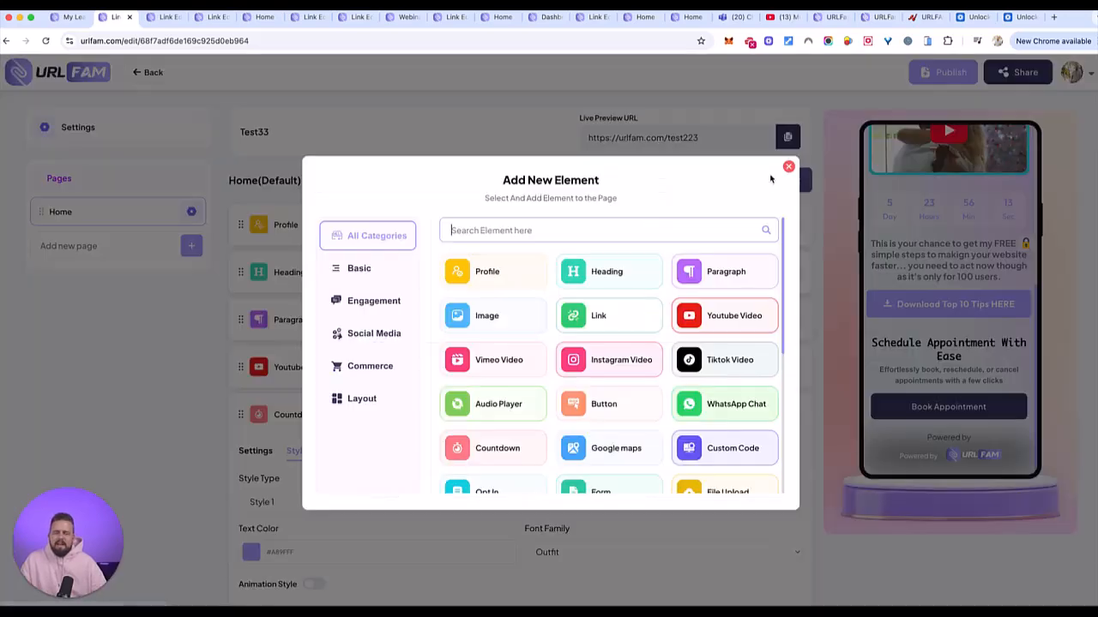
pyautogui.scroll(-3, 619, 309)
pyautogui.click(536, 238)
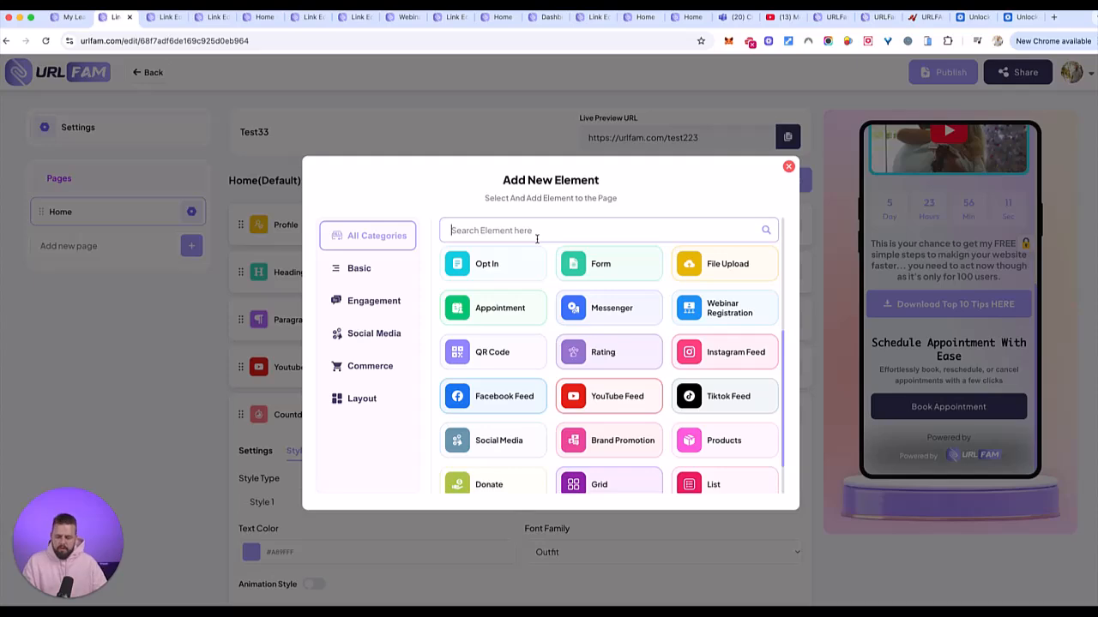
pyautogui.write('webinar')
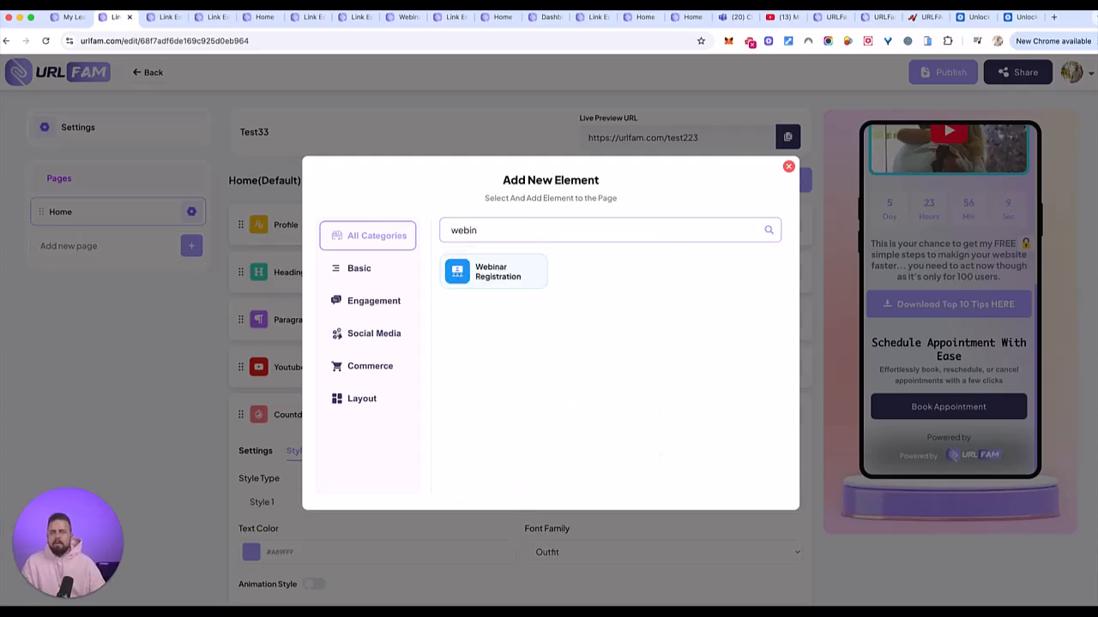
pyautogui.click(500, 277)
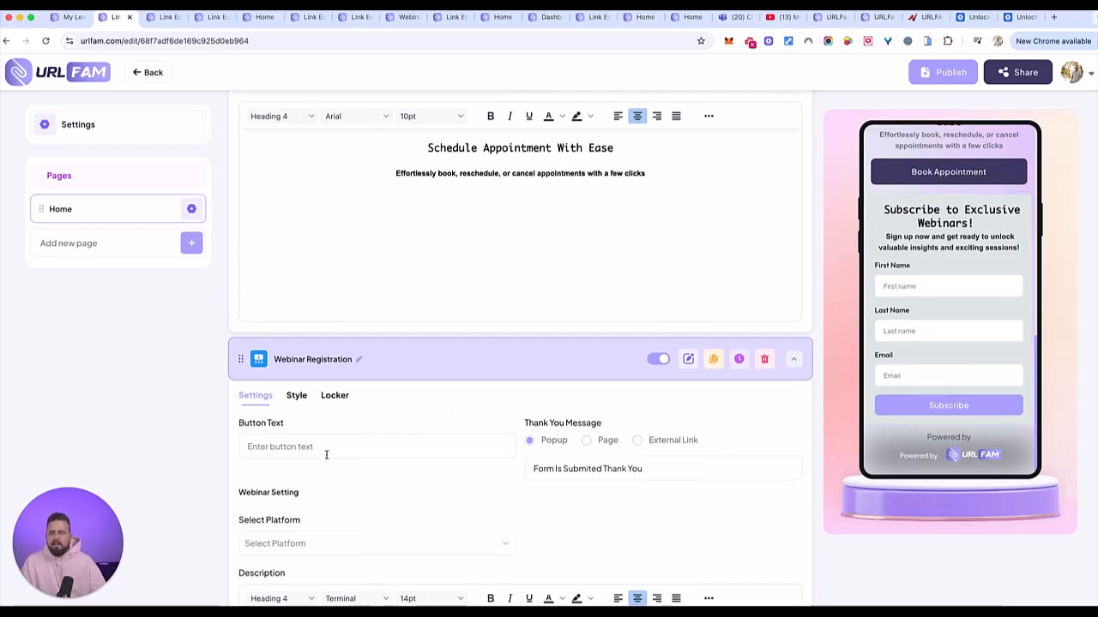
# - Set the webinar block's platform to Goto Webinar
pyautogui.scroll(-3, 324, 455)
pyautogui.click(312, 311)
pyautogui.click(275, 343)
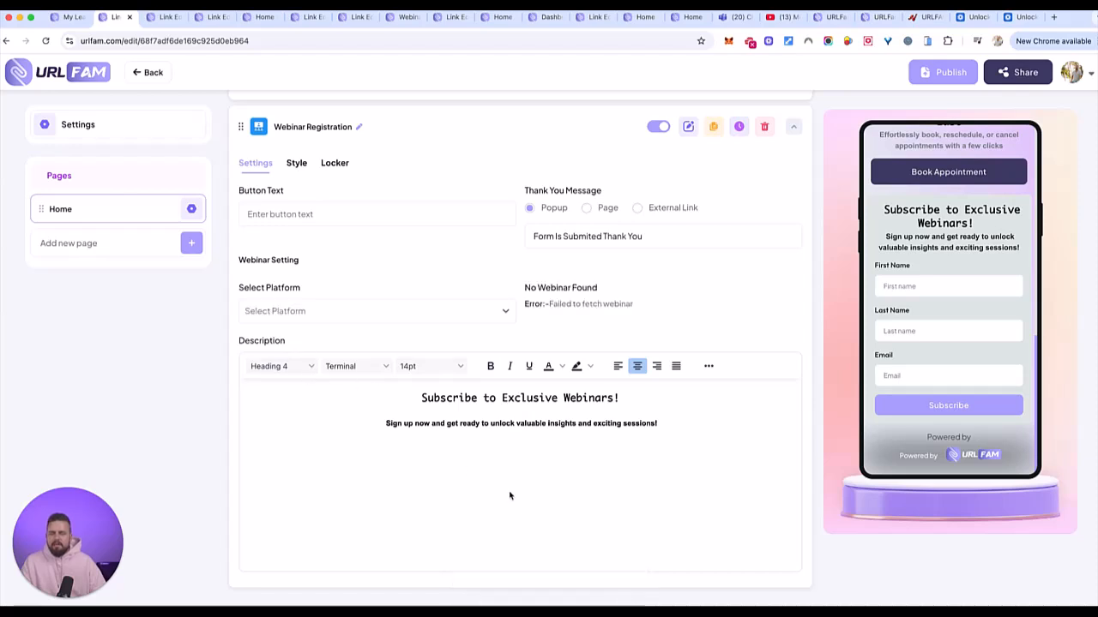
pyautogui.click(478, 311)
pyautogui.click(409, 348)
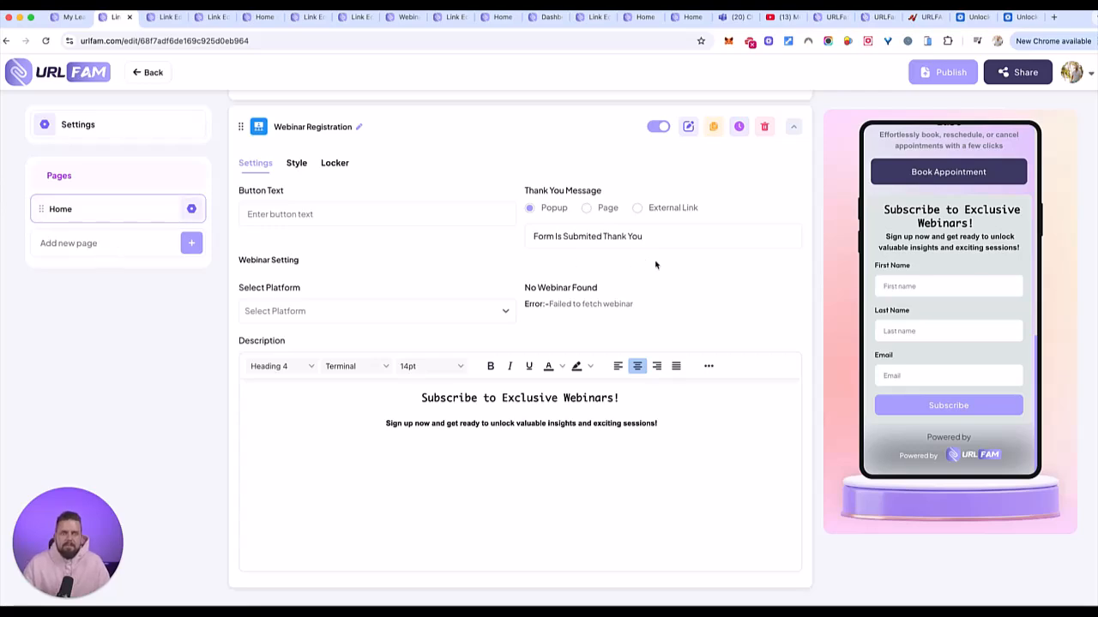
# - Clear the old catalogue search and add a WhatsApp Chat button below the webinar form
pyautogui.click(192, 212)
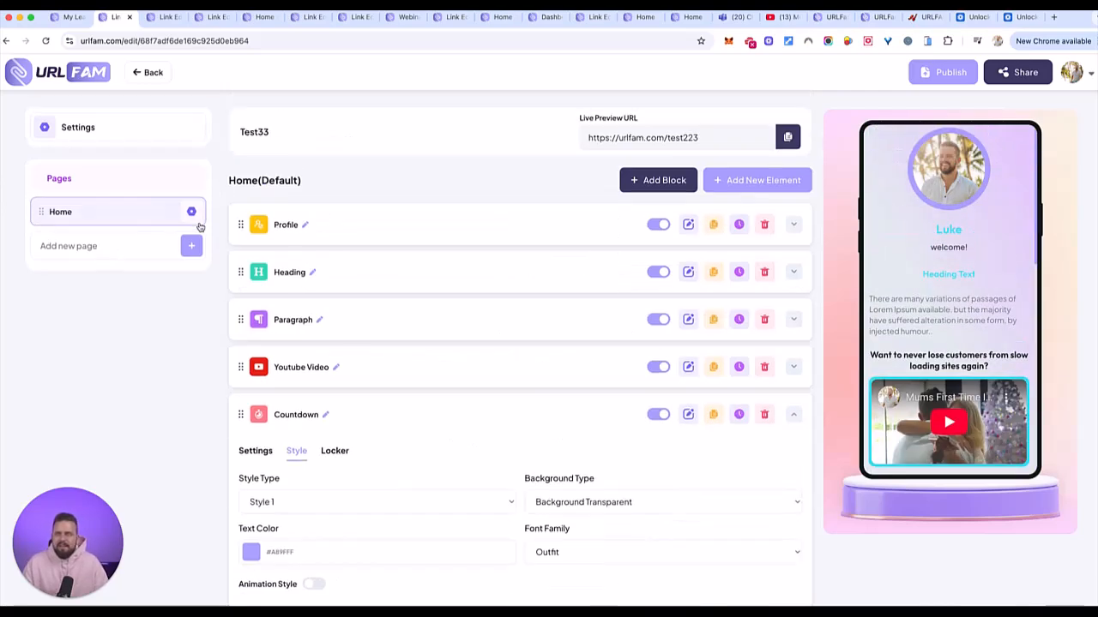
pyautogui.click(754, 181)
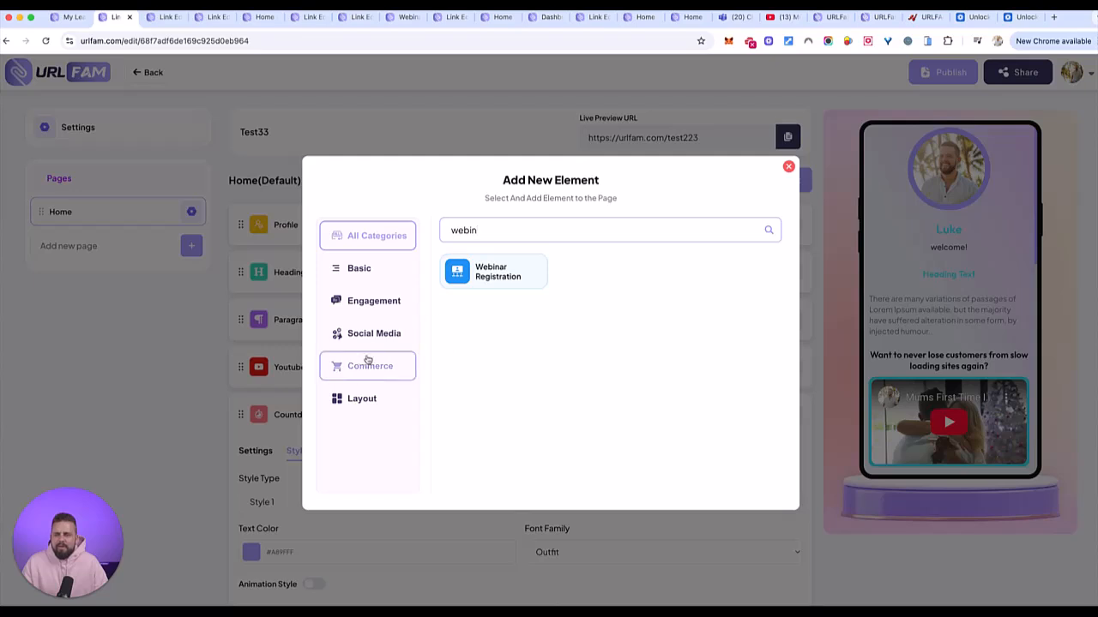
pyautogui.press('super+a')
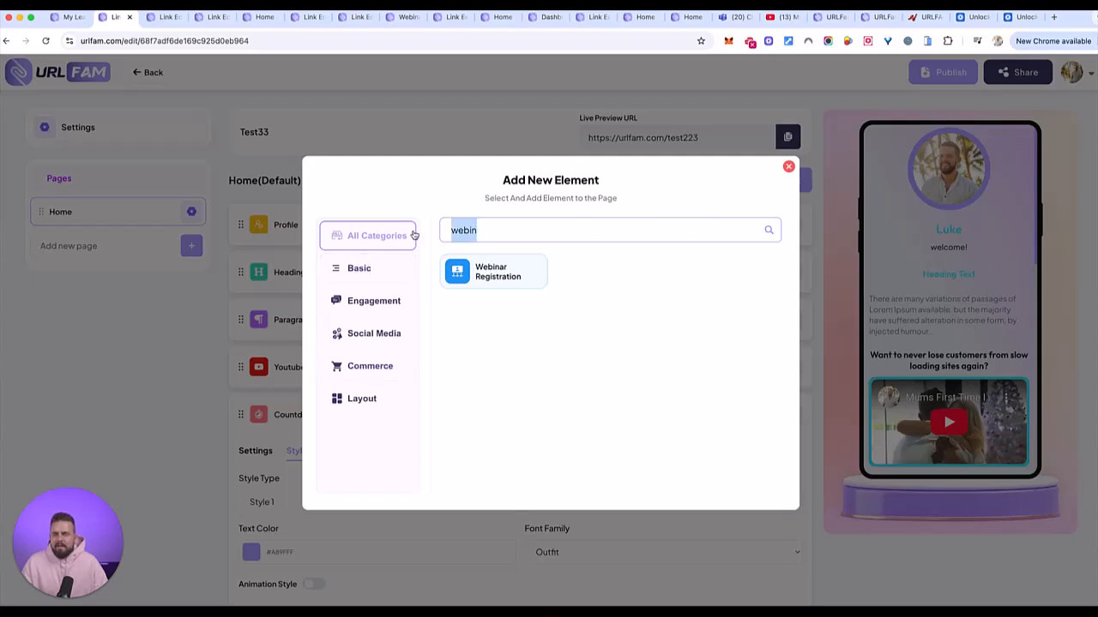
pyautogui.press('BackSpace')
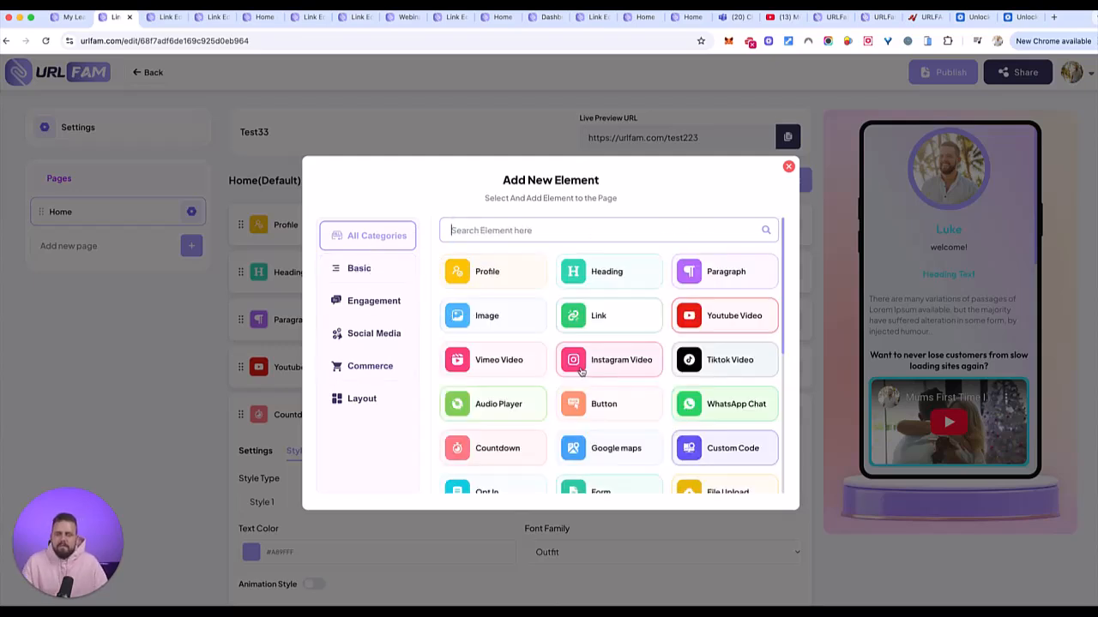
pyautogui.scroll(-5, 652, 409)
pyautogui.scroll(3, 654, 410)
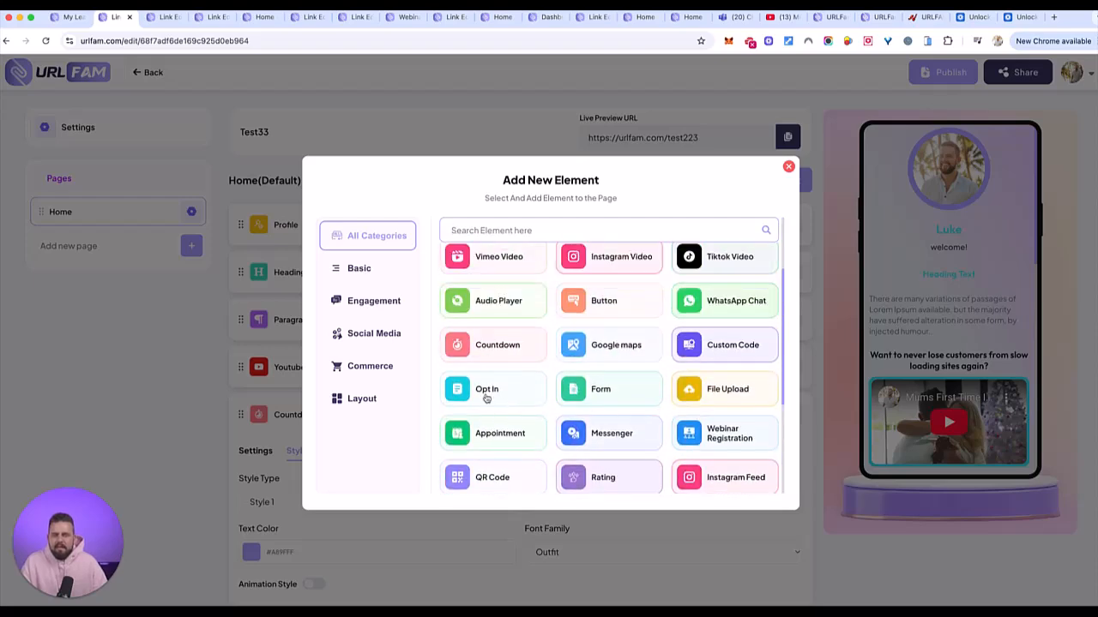
pyautogui.click(732, 302)
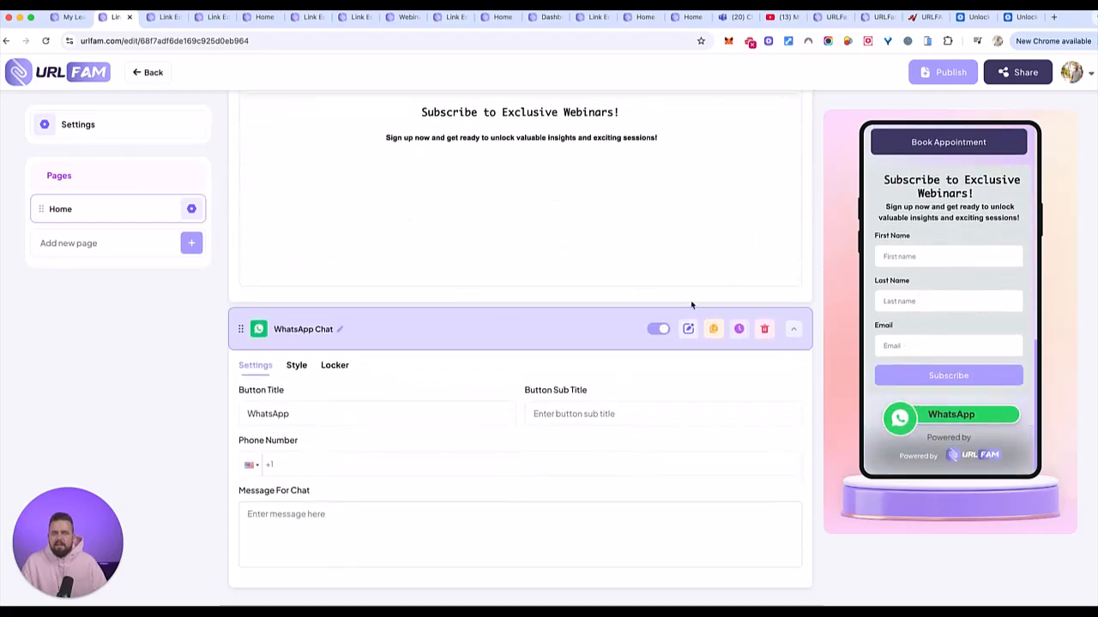
pyautogui.scroll(10, 691, 304)
pyautogui.click(754, 180)
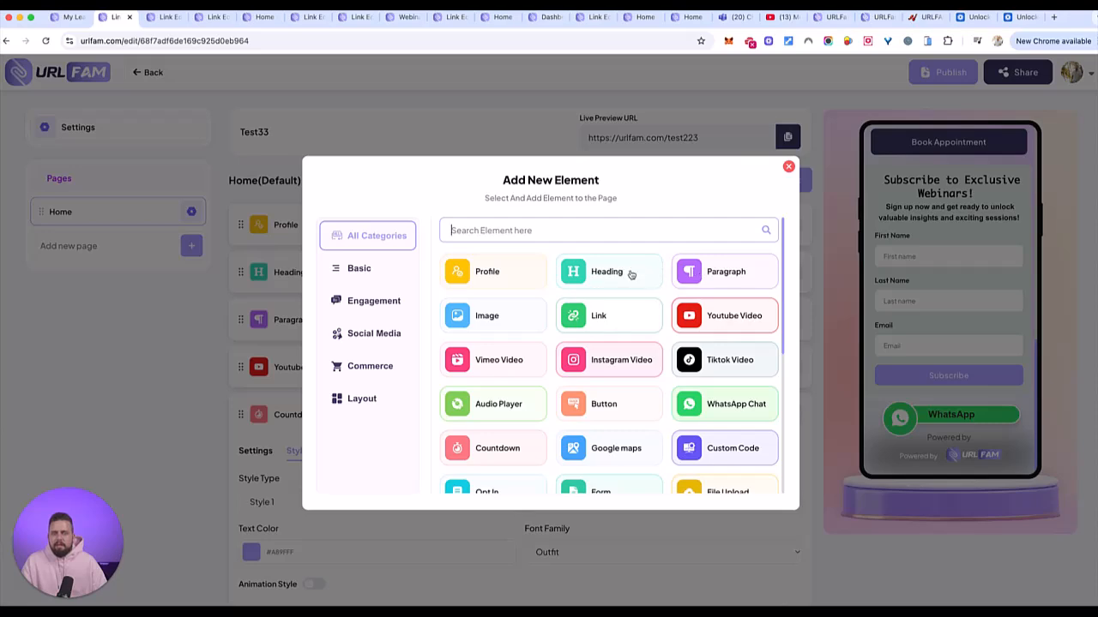
# - Add a paragraph reading 'Got any questions? make sure to reach out directly to me on WHATSAPP…'
pyautogui.click(726, 271)
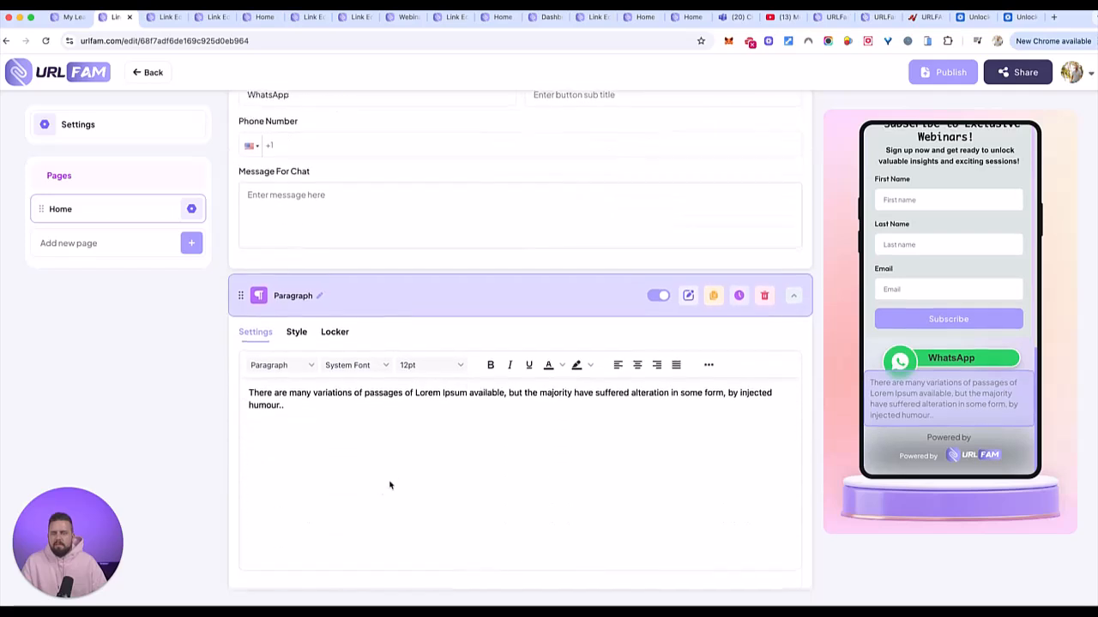
pyautogui.tripleClick(328, 406)
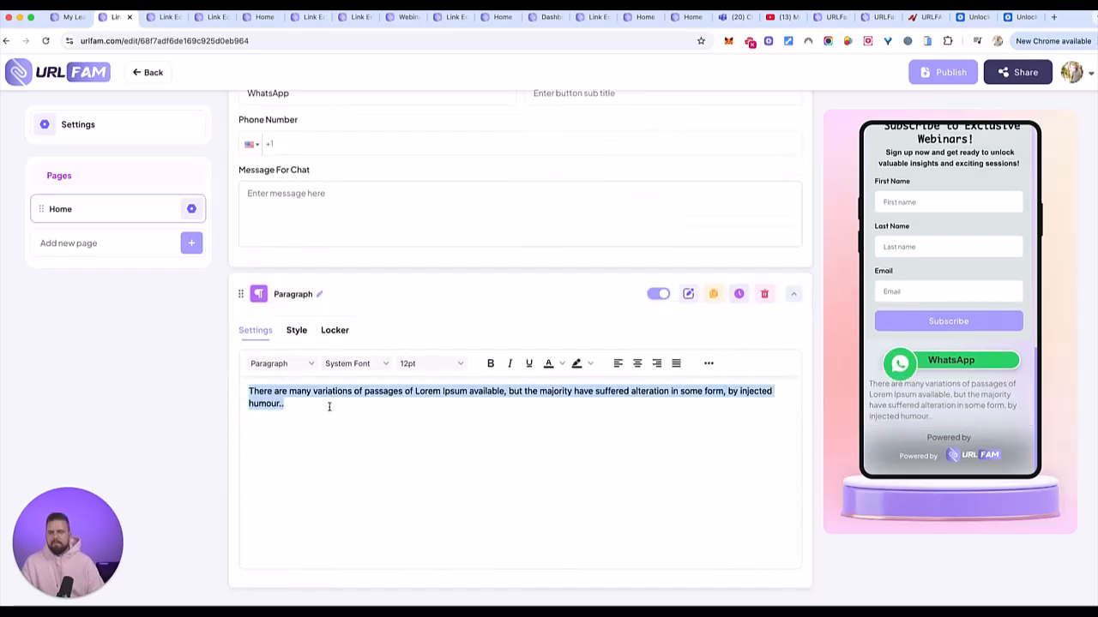
pyautogui.write('Did y')
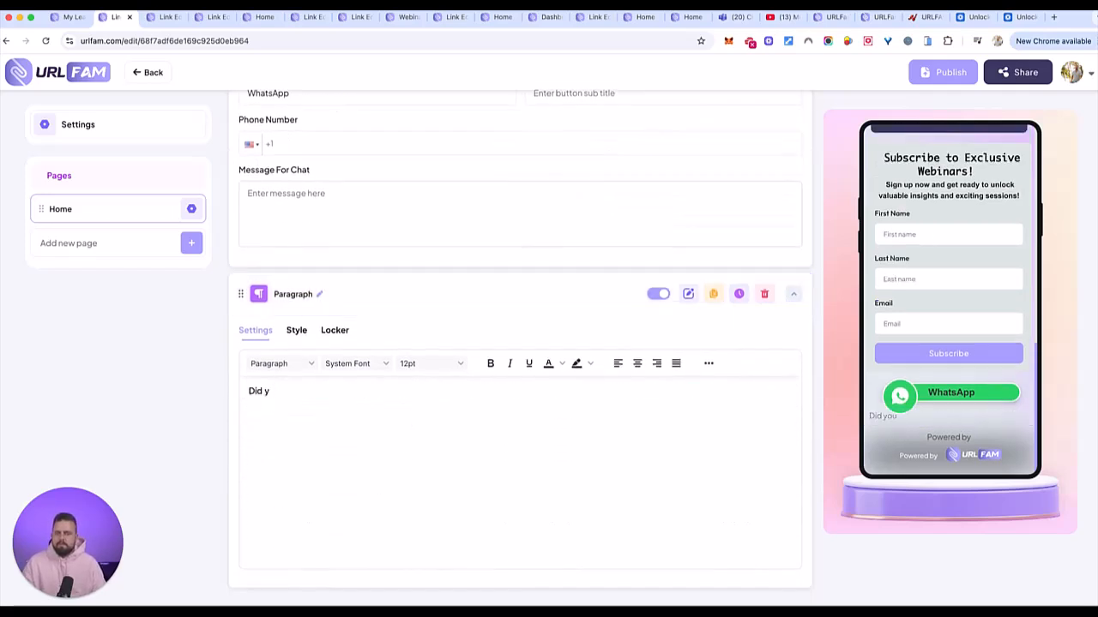
pyautogui.press('BackSpace')
pyautogui.write('Got any questions? make sure to reach out directly to me on WHAT')
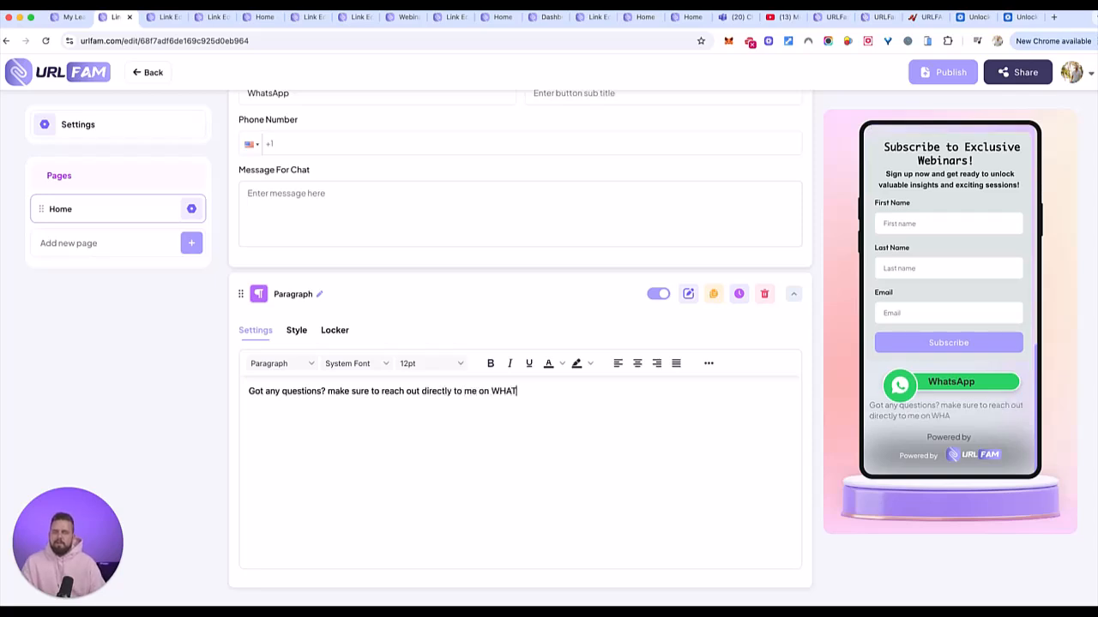
pyautogui.write('SAPP for an INSTANT response RIGHT now.')
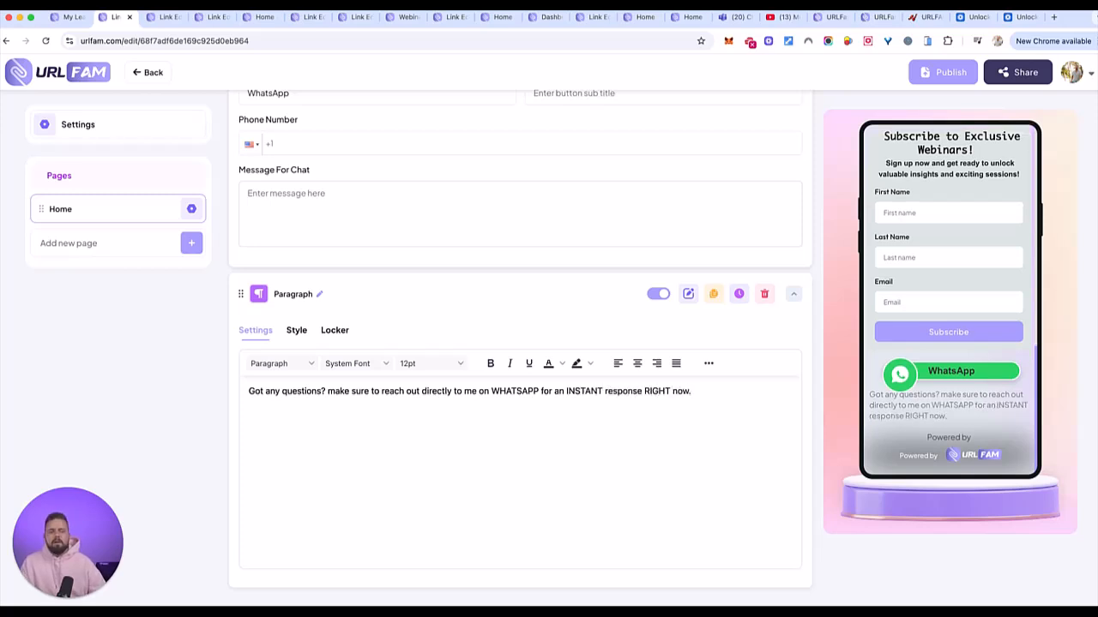
pyautogui.moveTo(724, 392); pyautogui.dragTo(250, 392)
# - Make the WHATSAPP paragraph bold, yellow-highlighted, blue and centred
pyautogui.press('super+b')
pyautogui.click(589, 364)
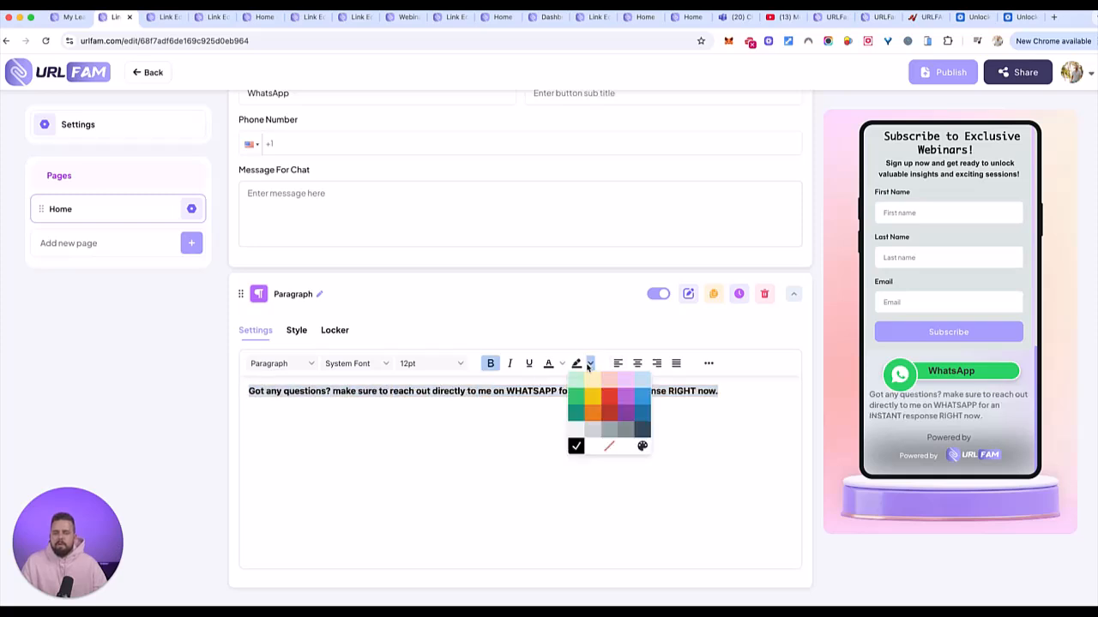
pyautogui.click(592, 397)
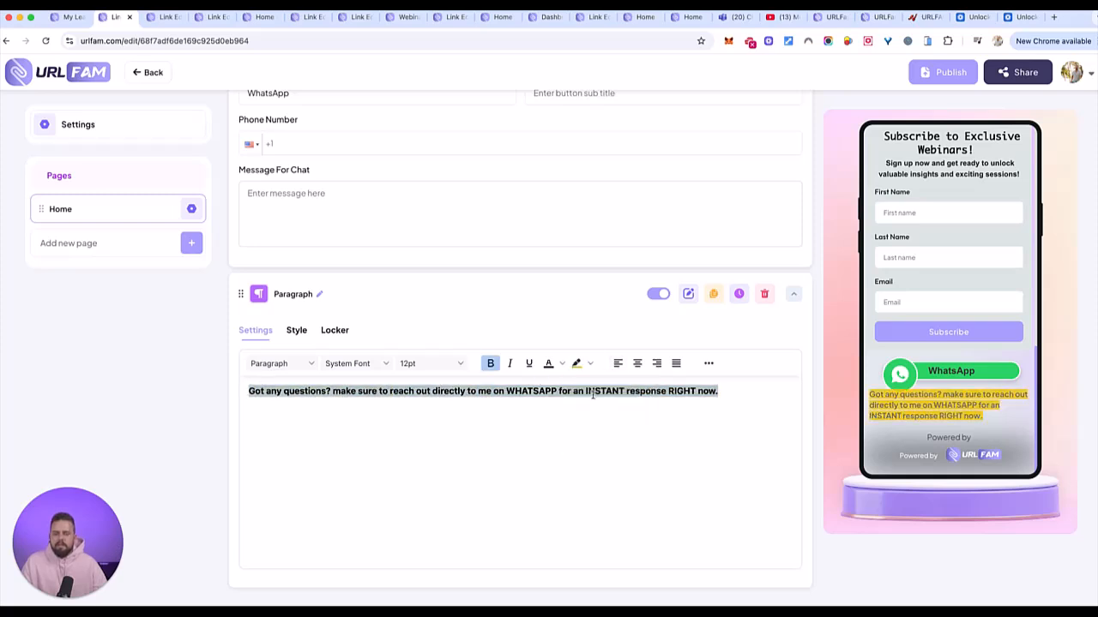
pyautogui.click(562, 363)
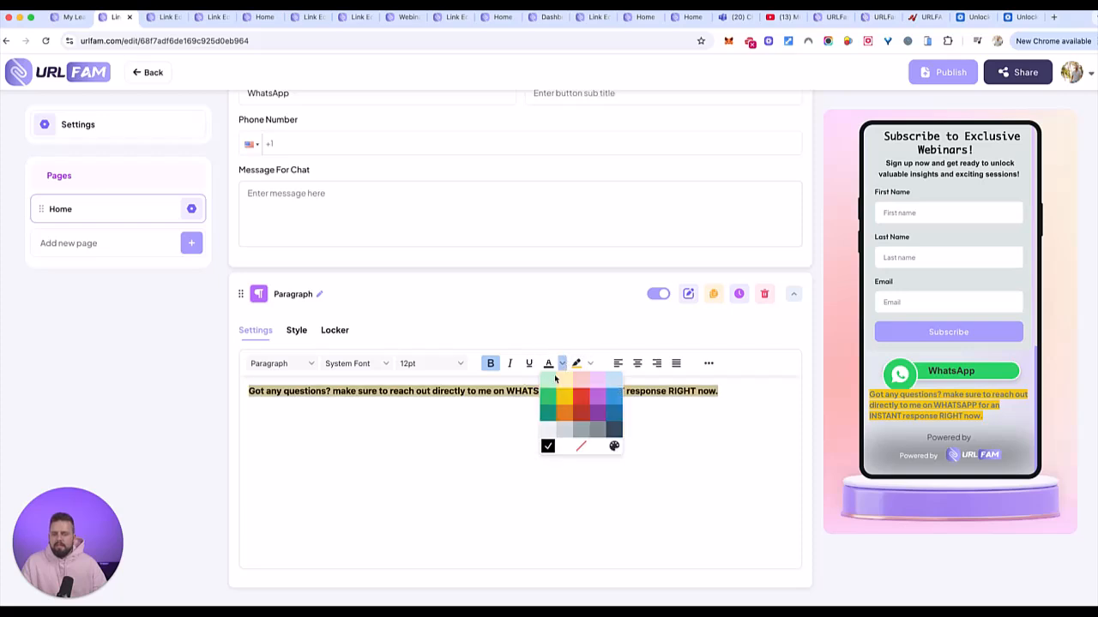
pyautogui.click(614, 396)
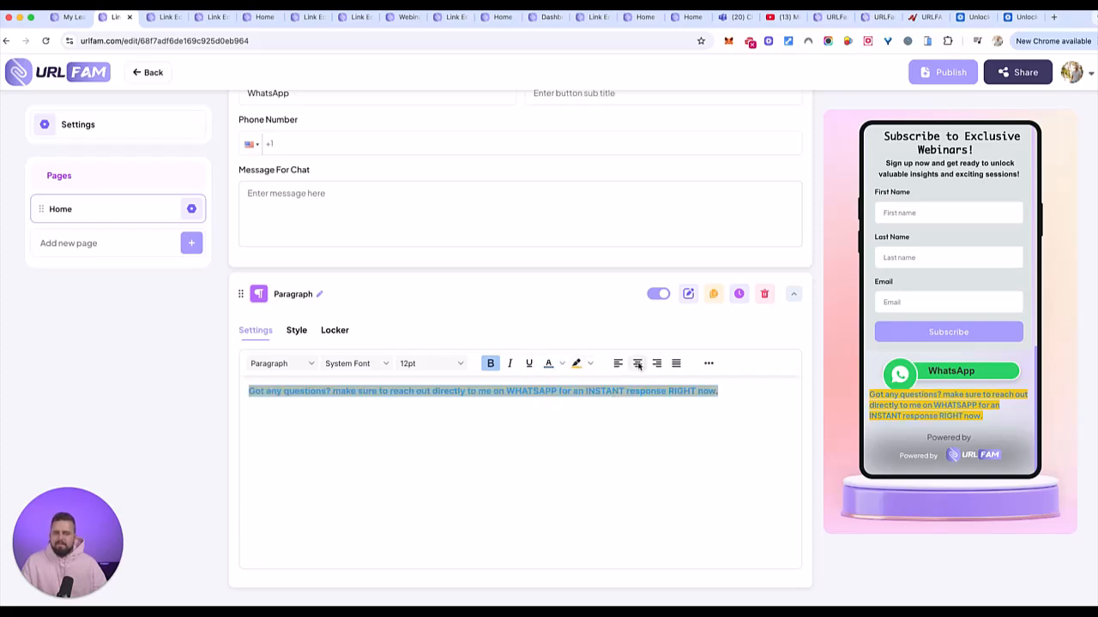
pyautogui.click(637, 363)
pyautogui.click(602, 429)
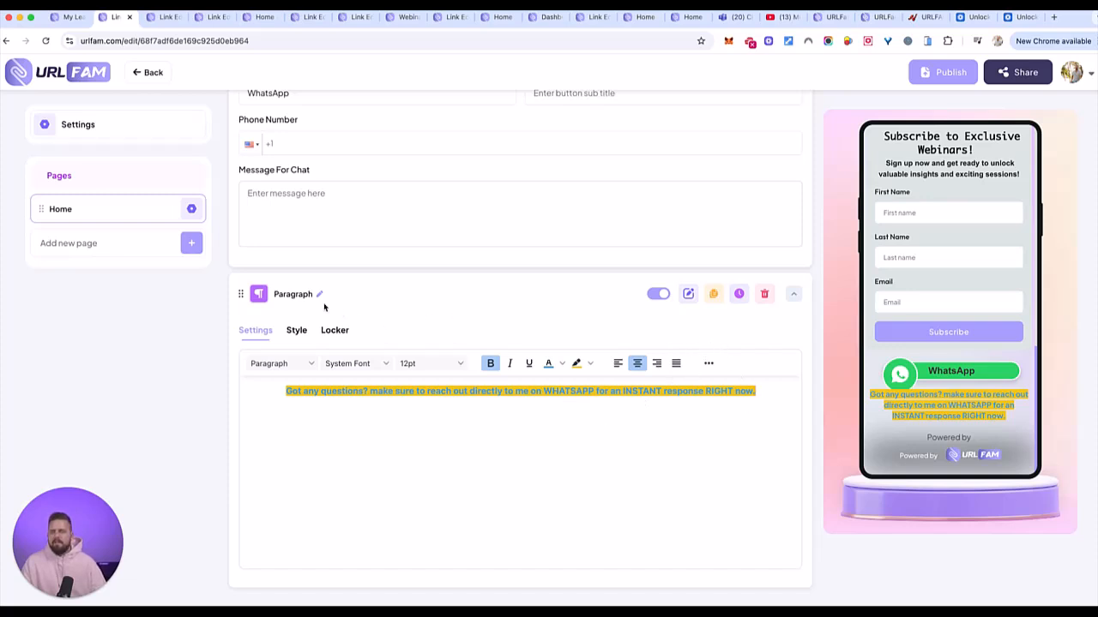
# - Move the paragraph above the WhatsApp Chat button, just below the webinar signup form
pyautogui.scroll(1, 245, 295)
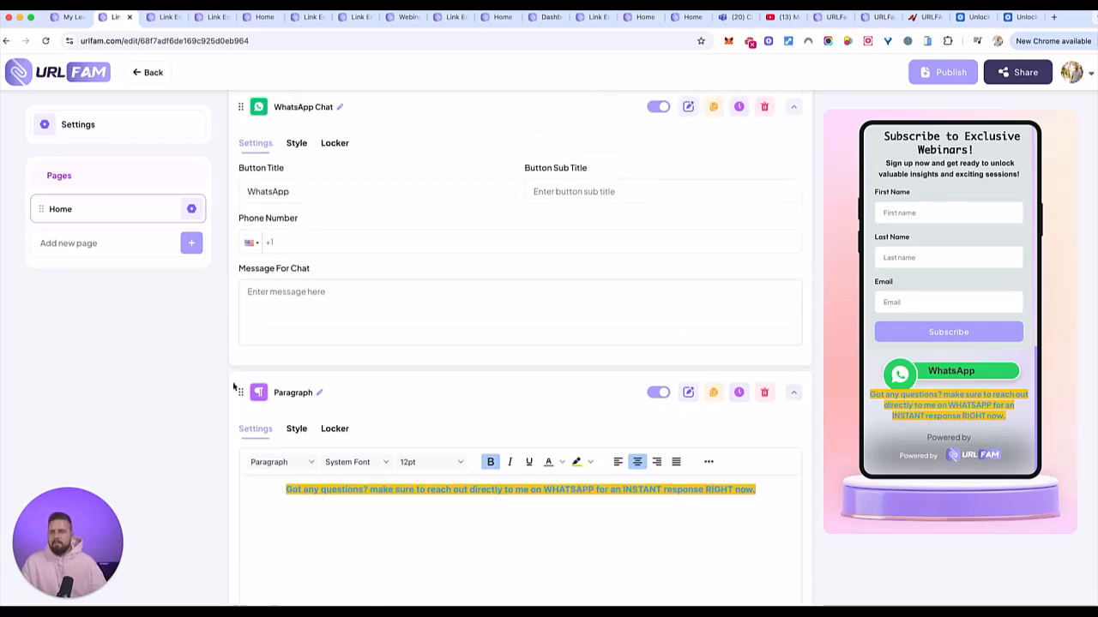
pyautogui.moveTo(243, 391); pyautogui.dragTo(241, 111)
pyautogui.scroll(-1, 634, 331)
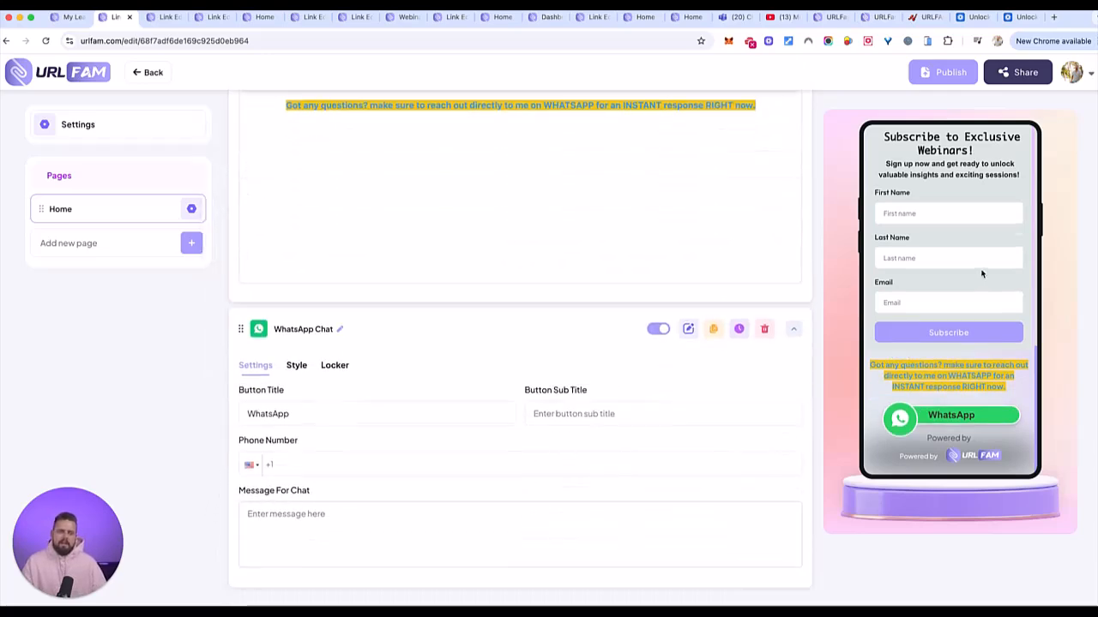
pyautogui.scroll(2, 982, 272)
pyautogui.scroll(3, 983, 272)
pyautogui.scroll(-5, 981, 268)
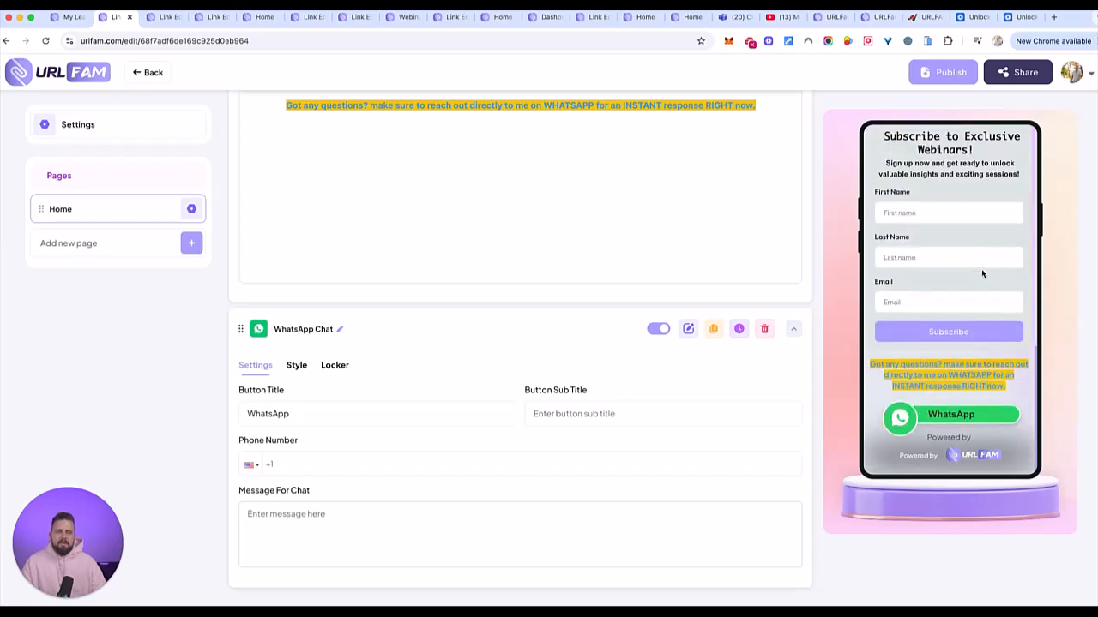
# - Add a Form element with Name, Email, Phone and Description fields below the WhatsApp button
pyautogui.scroll(8, 745, 280)
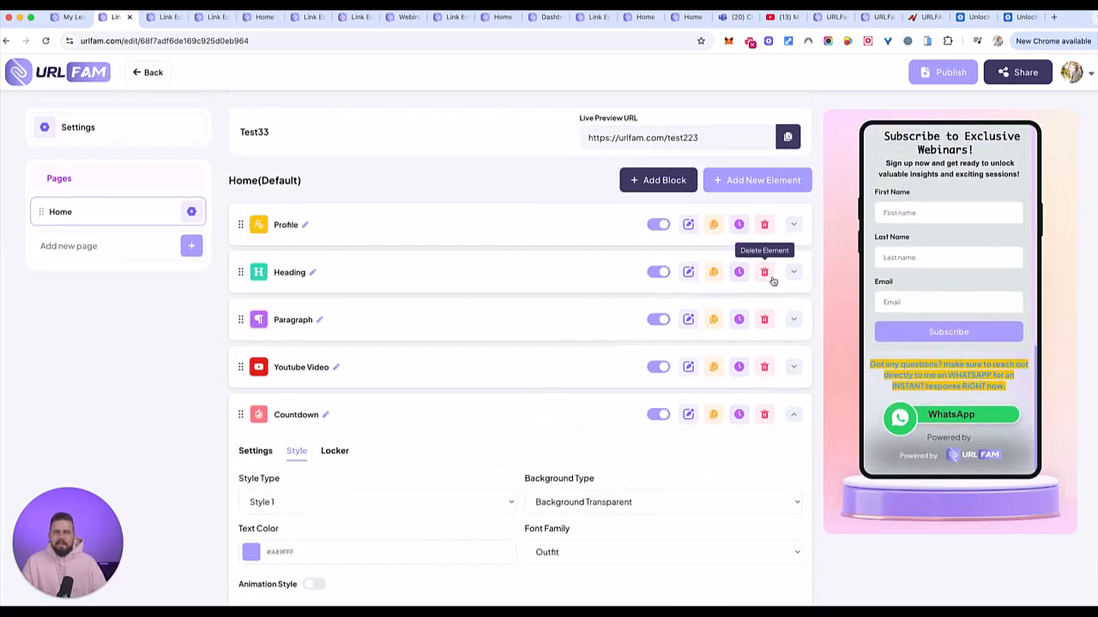
pyautogui.click(742, 191)
pyautogui.scroll(-2, 514, 383)
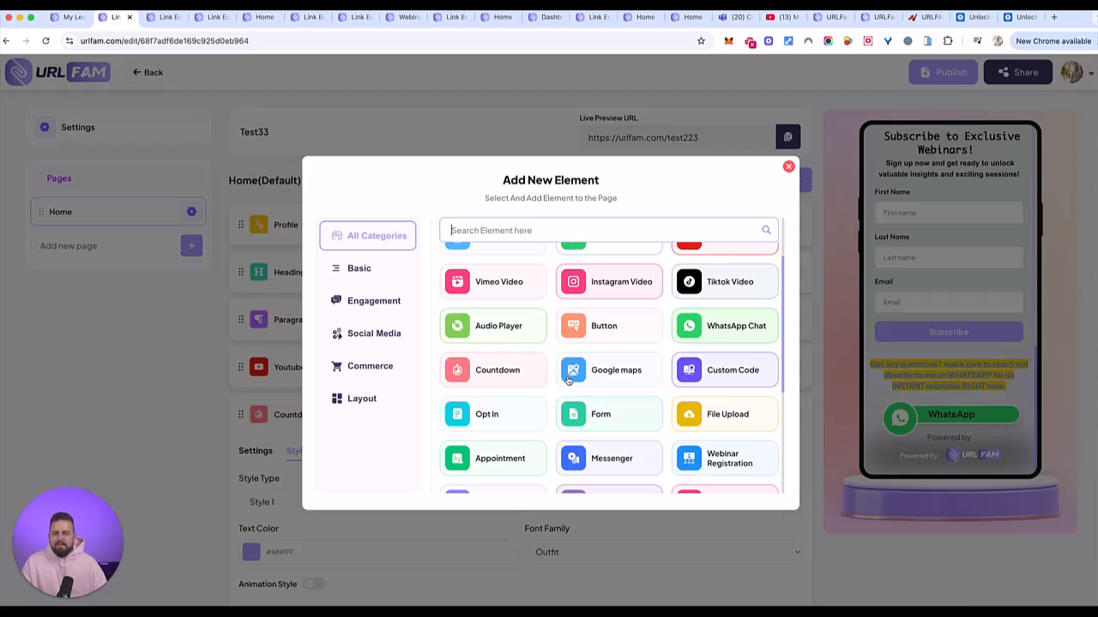
pyautogui.scroll(-2, 570, 378)
pyautogui.scroll(-3, 677, 387)
pyautogui.click(630, 271)
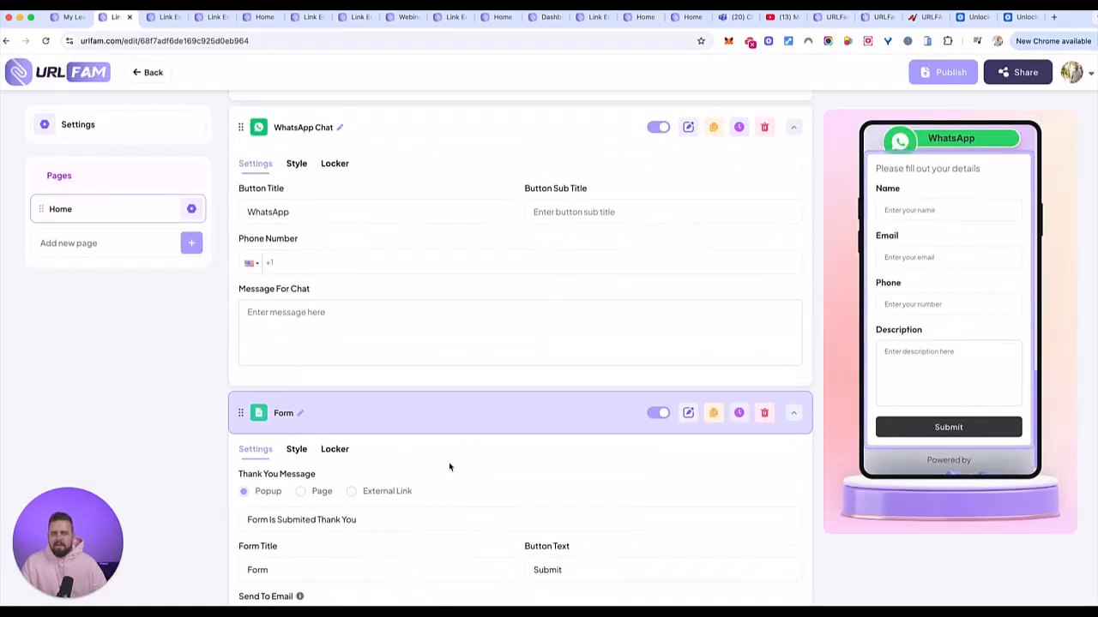
# - Review the new form's Settings and Style options
pyautogui.scroll(-4, 348, 470)
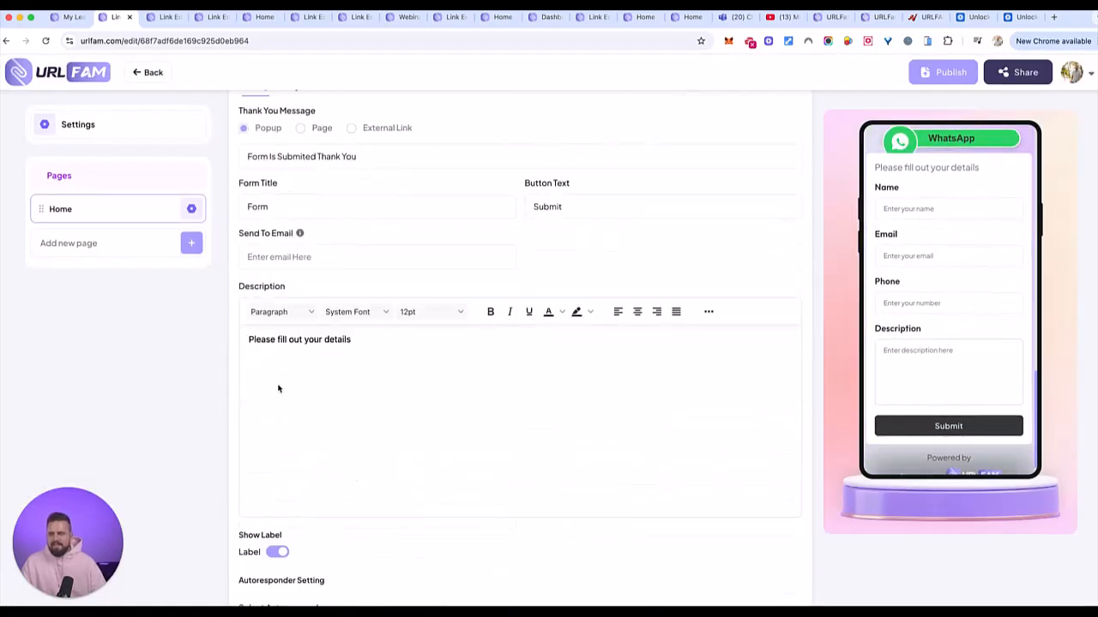
pyautogui.scroll(-1, 894, 332)
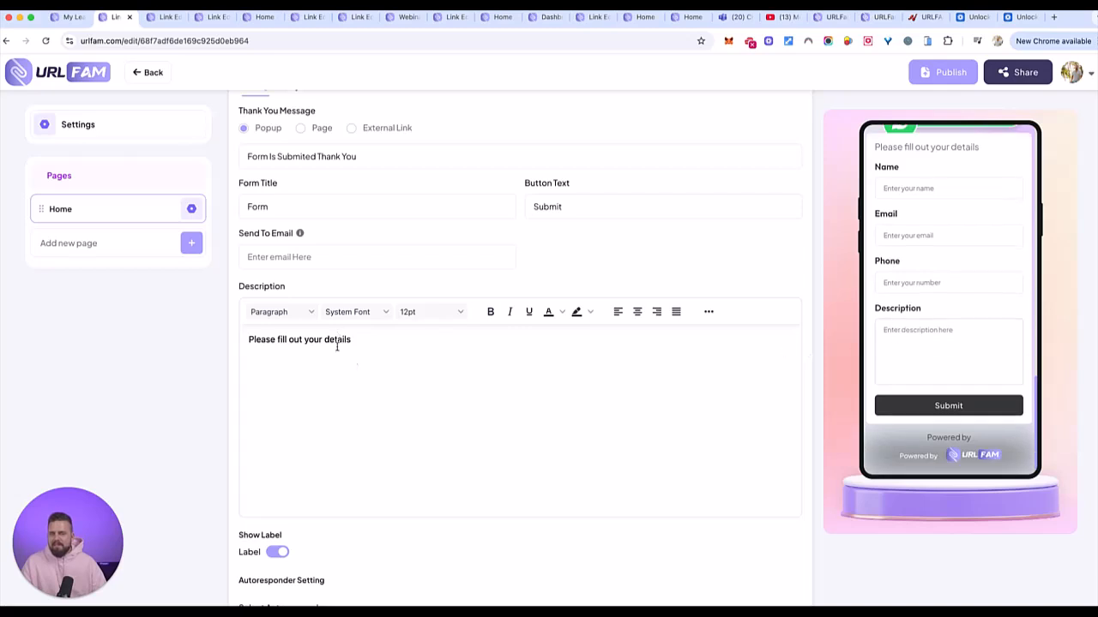
pyautogui.scroll(-5, 363, 368)
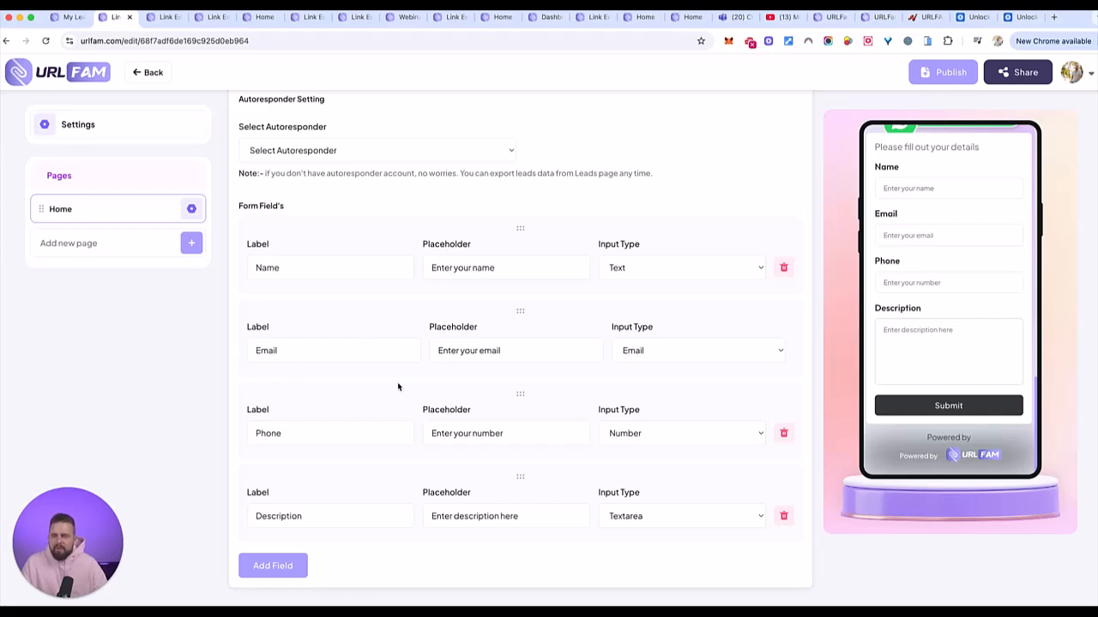
pyautogui.scroll(1, 403, 373)
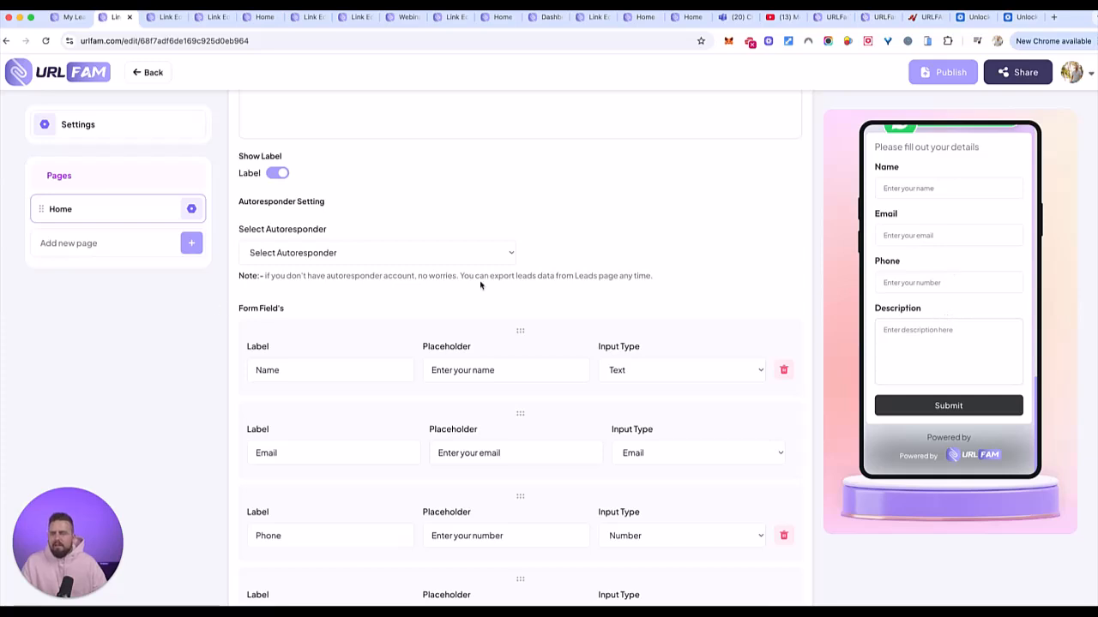
pyautogui.scroll(8, 406, 269)
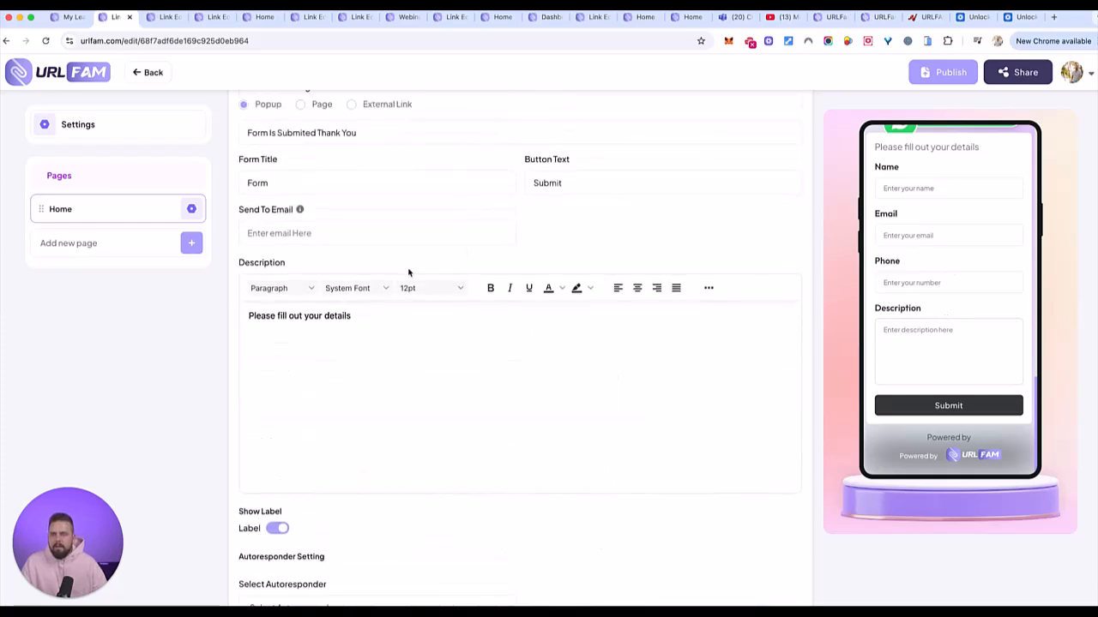
pyautogui.scroll(-1, 409, 273)
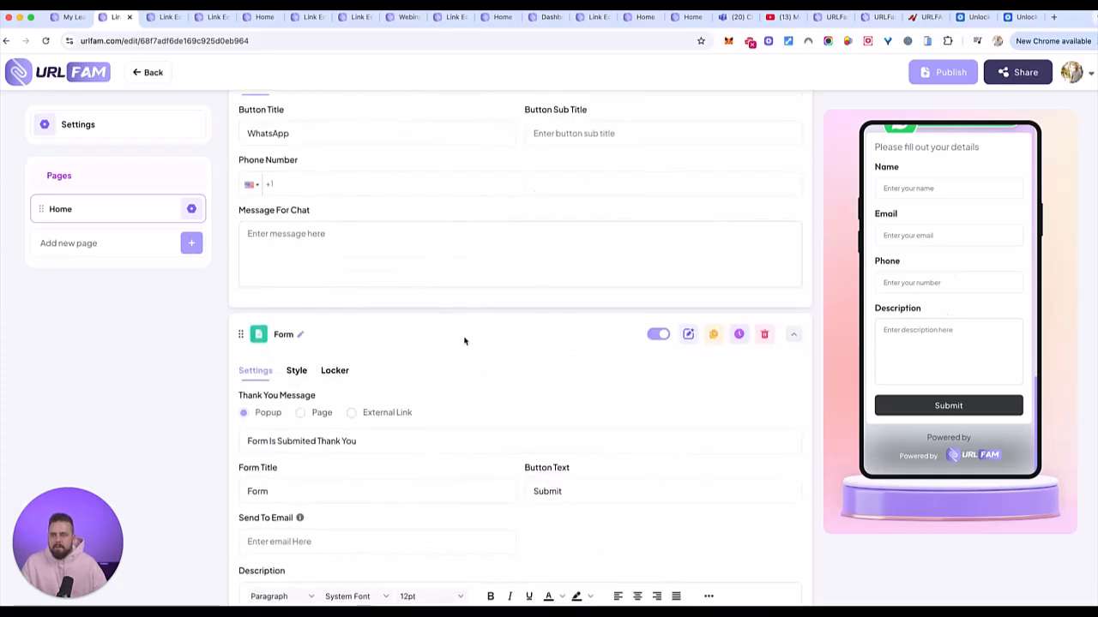
pyautogui.click(304, 373)
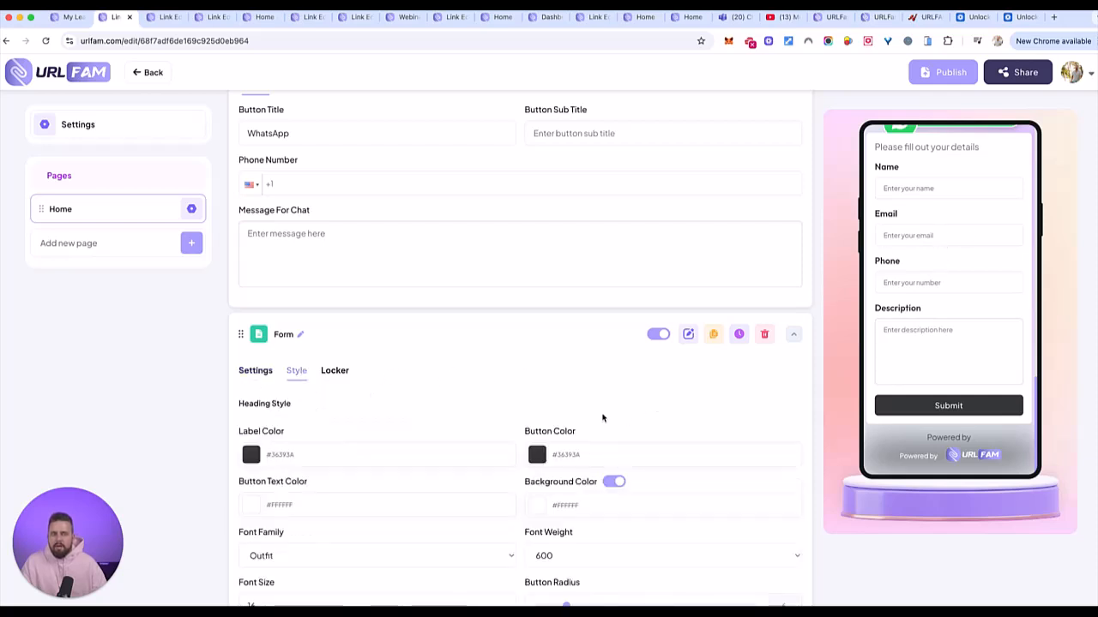
pyautogui.scroll(-2, 605, 416)
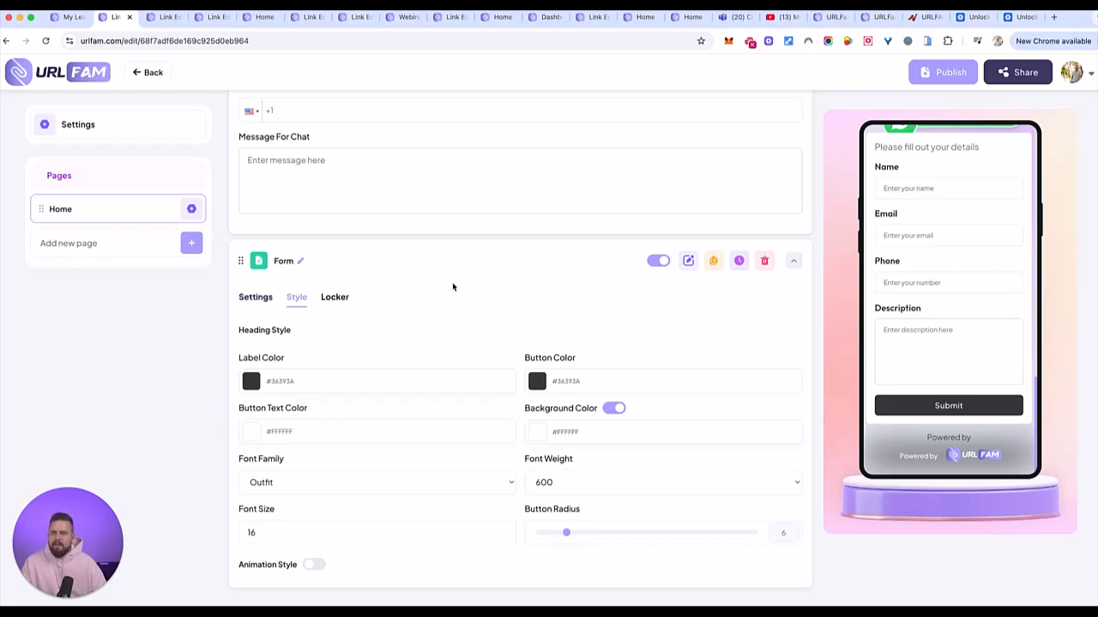
pyautogui.scroll(10, 453, 286)
pyautogui.click(774, 180)
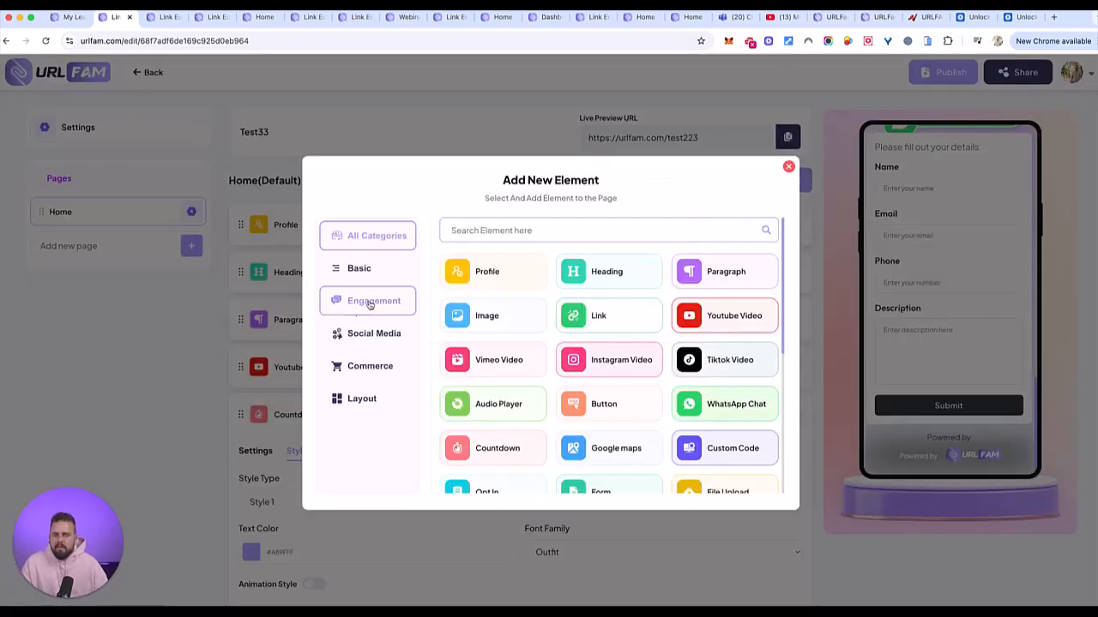
# - Add an Instagram Feed from Engagement > Social Media and set it to 2 columns
pyautogui.click(357, 308)
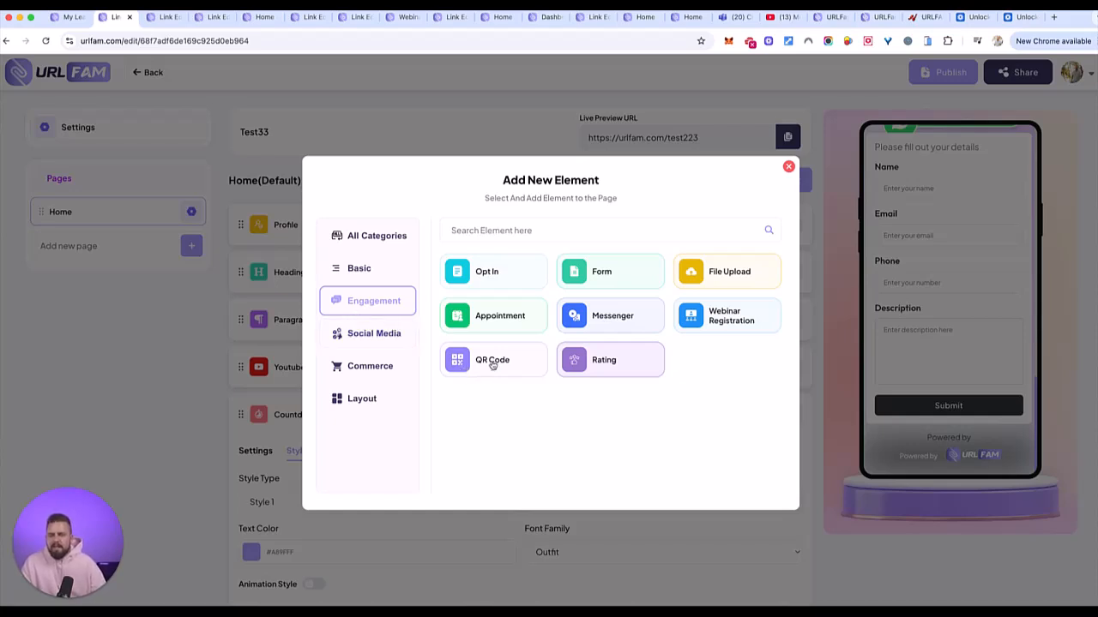
pyautogui.click(368, 334)
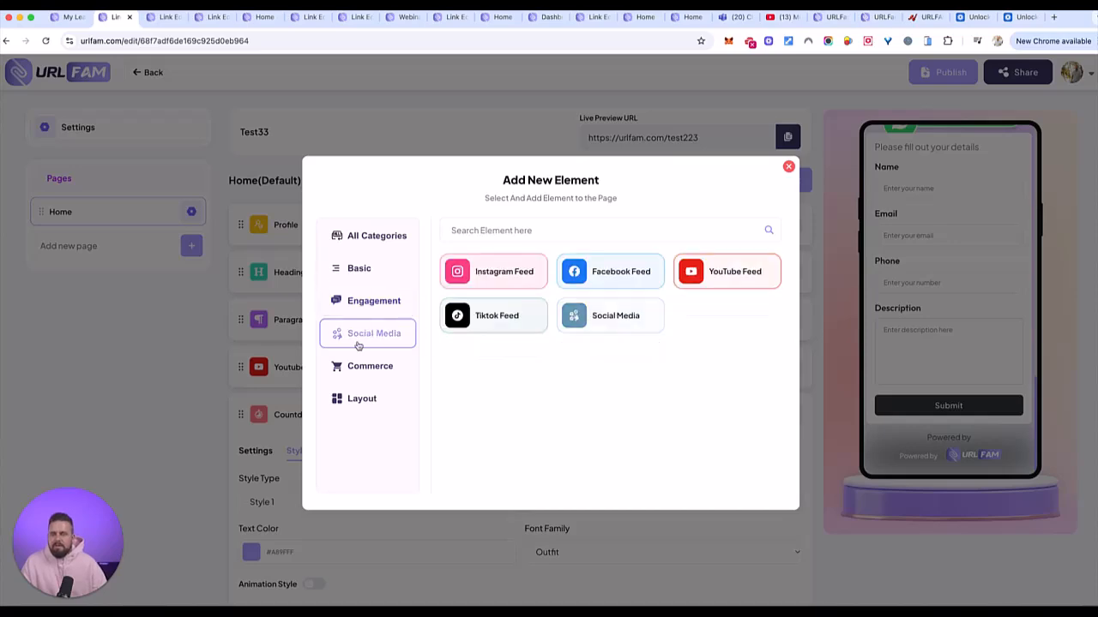
pyautogui.click(501, 277)
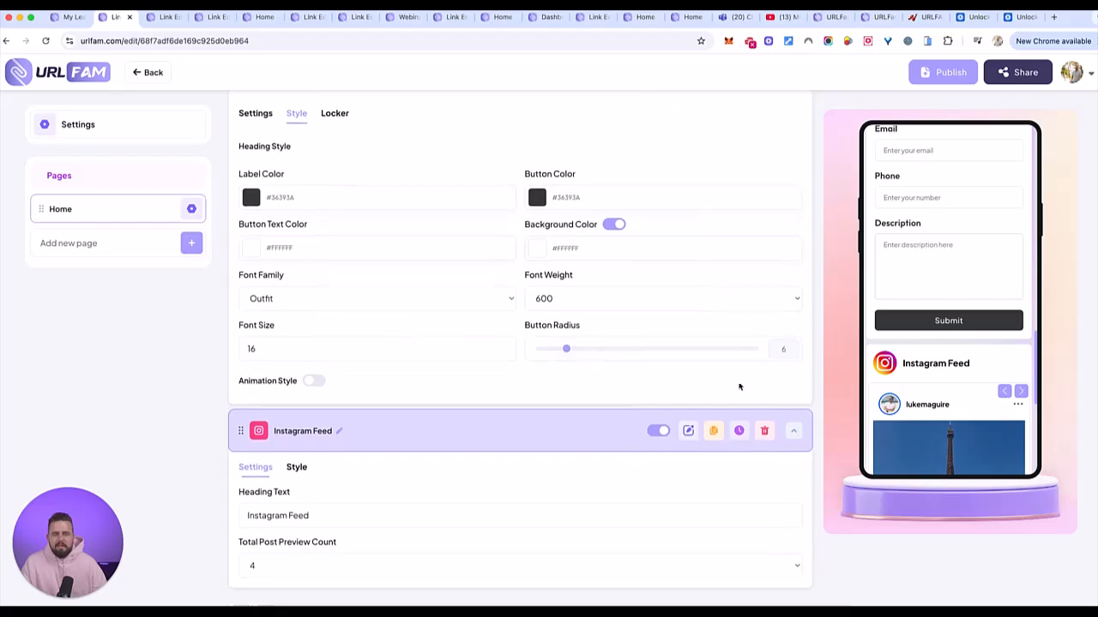
pyautogui.scroll(-3, 998, 367)
pyautogui.scroll(-3, 998, 367)
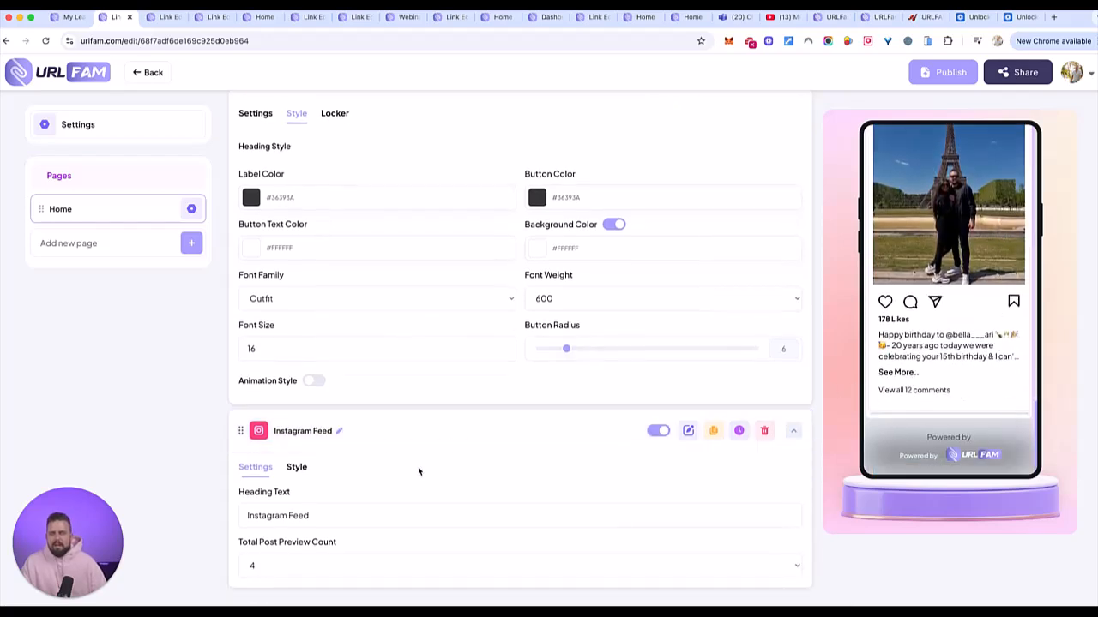
pyautogui.click(291, 467)
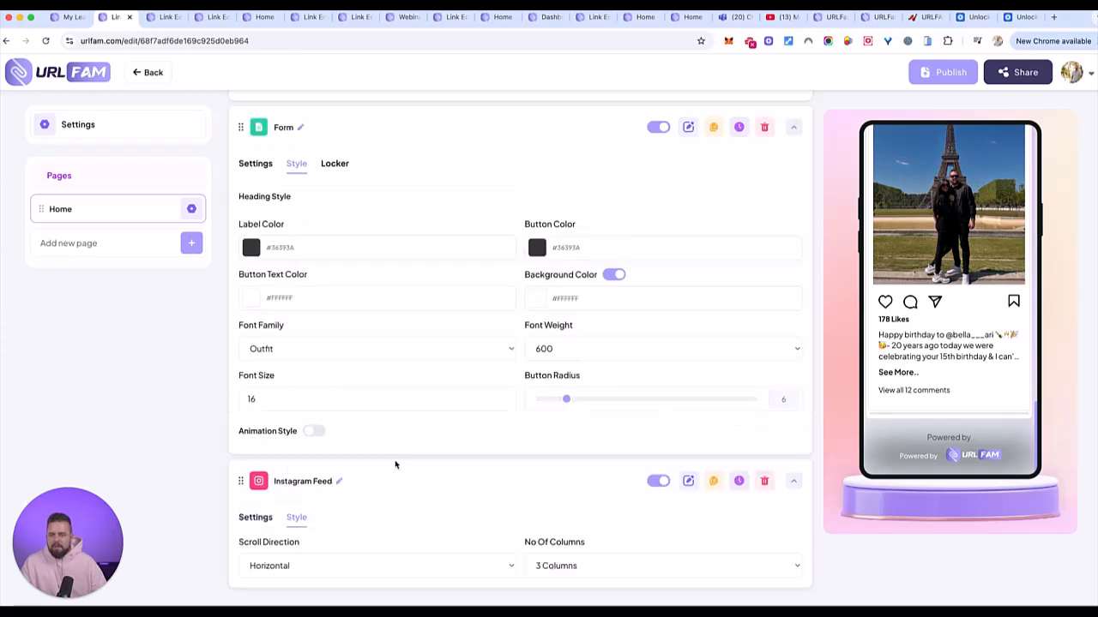
pyautogui.click(617, 563)
pyautogui.click(602, 559)
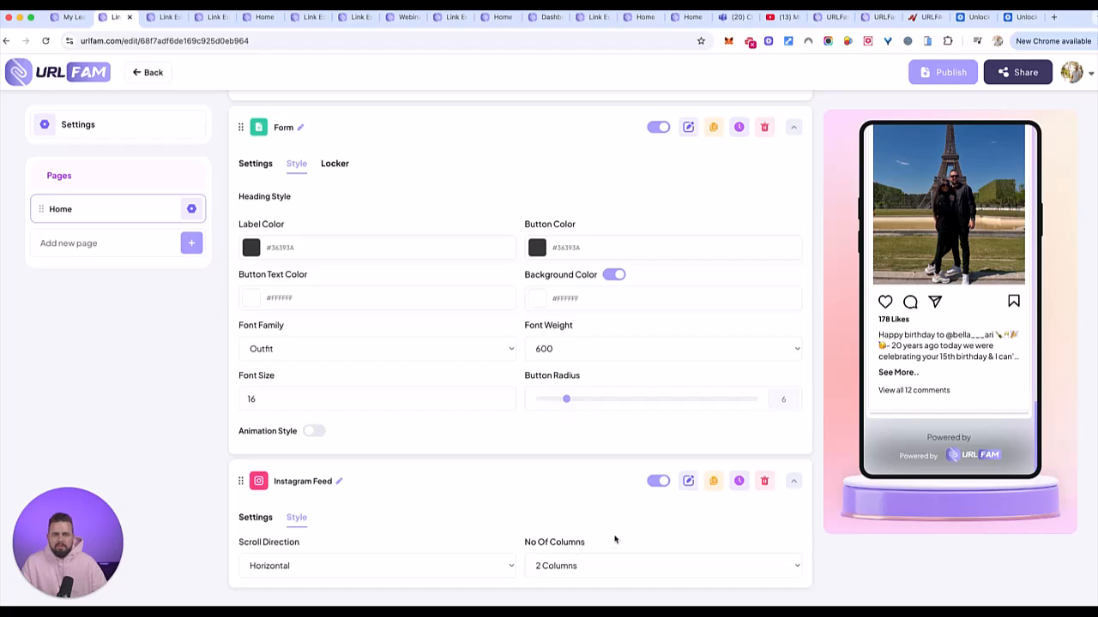
# - Try vertical and grid layouts for the feed, then settle on horizontal scrolling
pyautogui.click(323, 566)
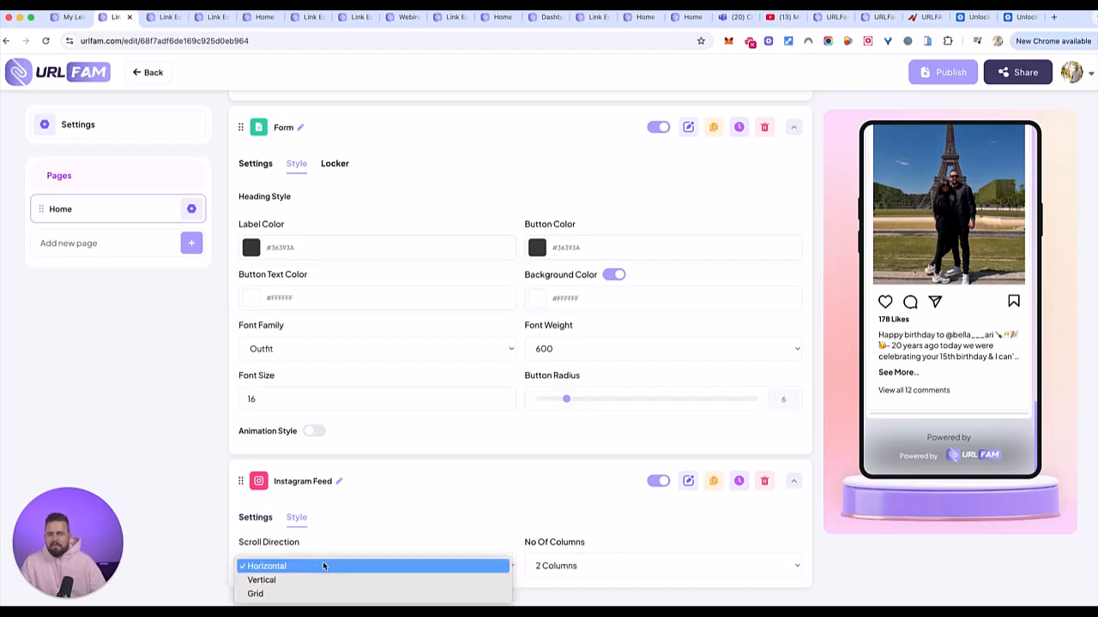
pyautogui.click(319, 580)
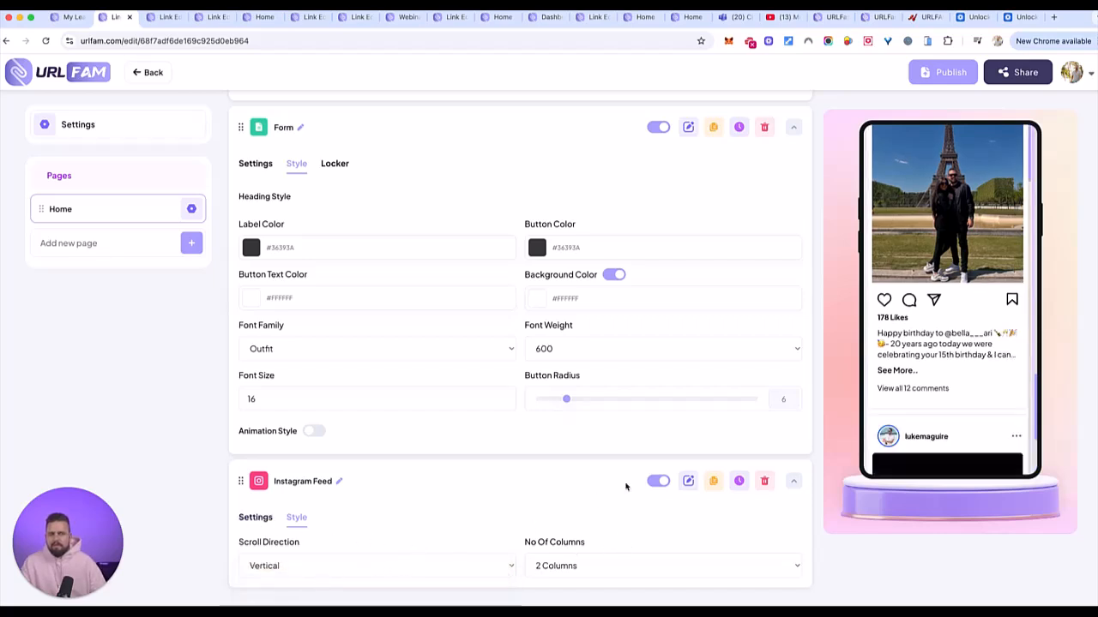
pyautogui.scroll(-8, 934, 335)
pyautogui.scroll(6, 934, 338)
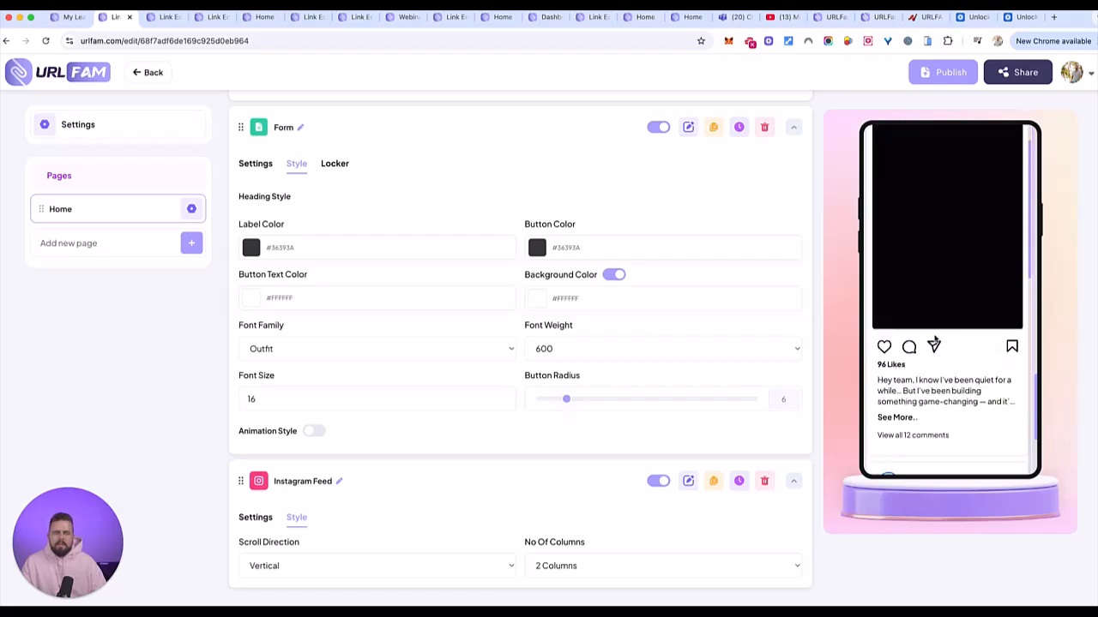
pyautogui.scroll(3, 934, 339)
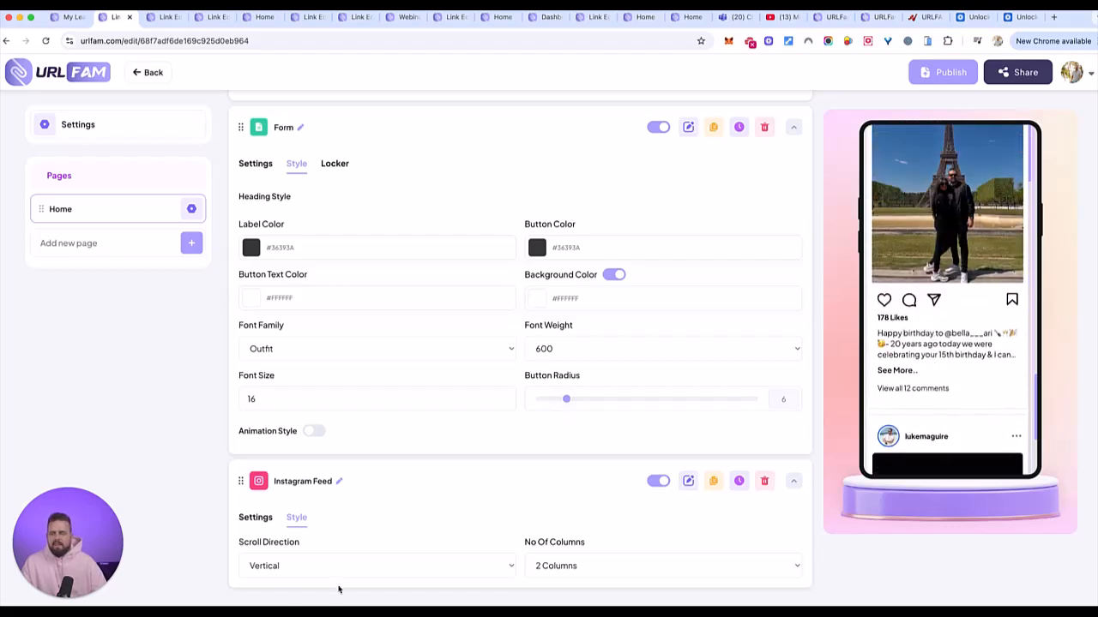
pyautogui.click(306, 569)
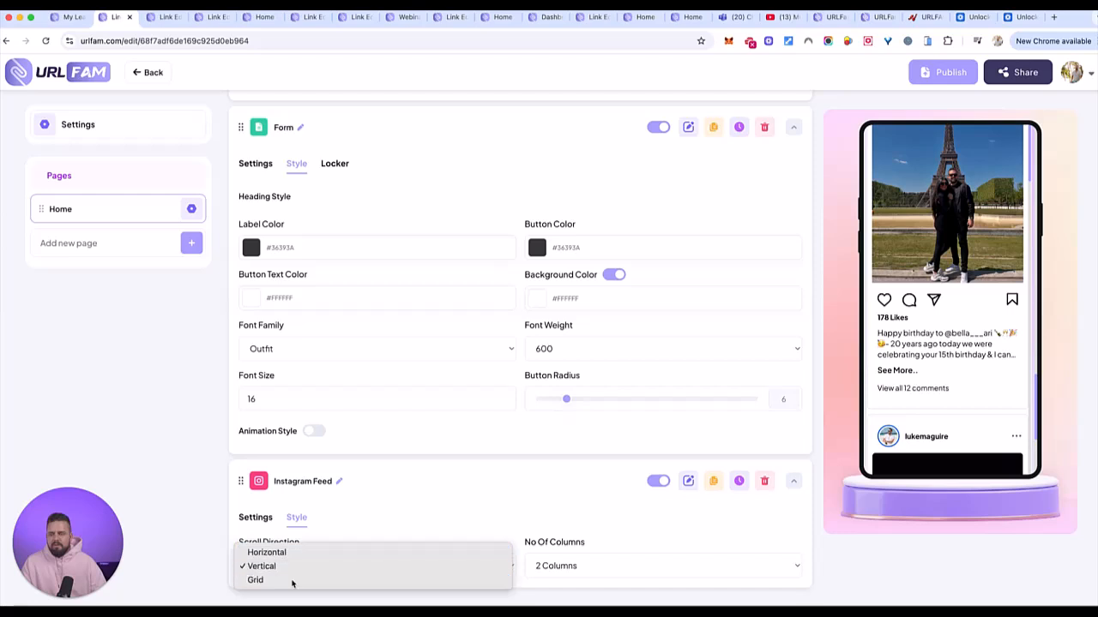
pyautogui.click(307, 578)
pyautogui.scroll(-3, 982, 341)
pyautogui.scroll(3, 983, 341)
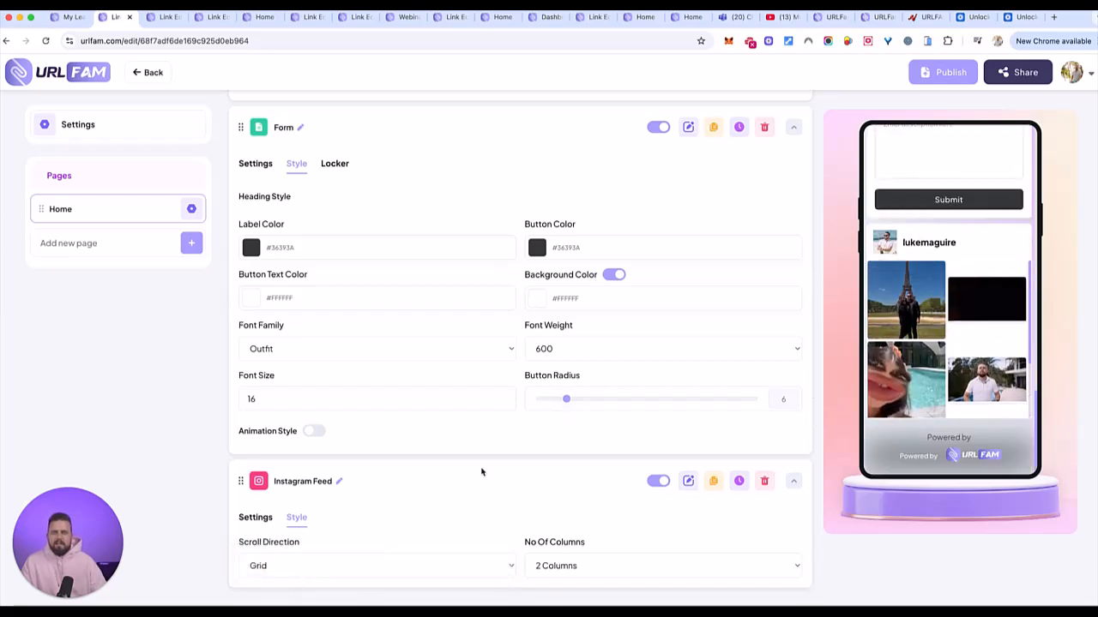
pyautogui.click(269, 565)
pyautogui.click(287, 538)
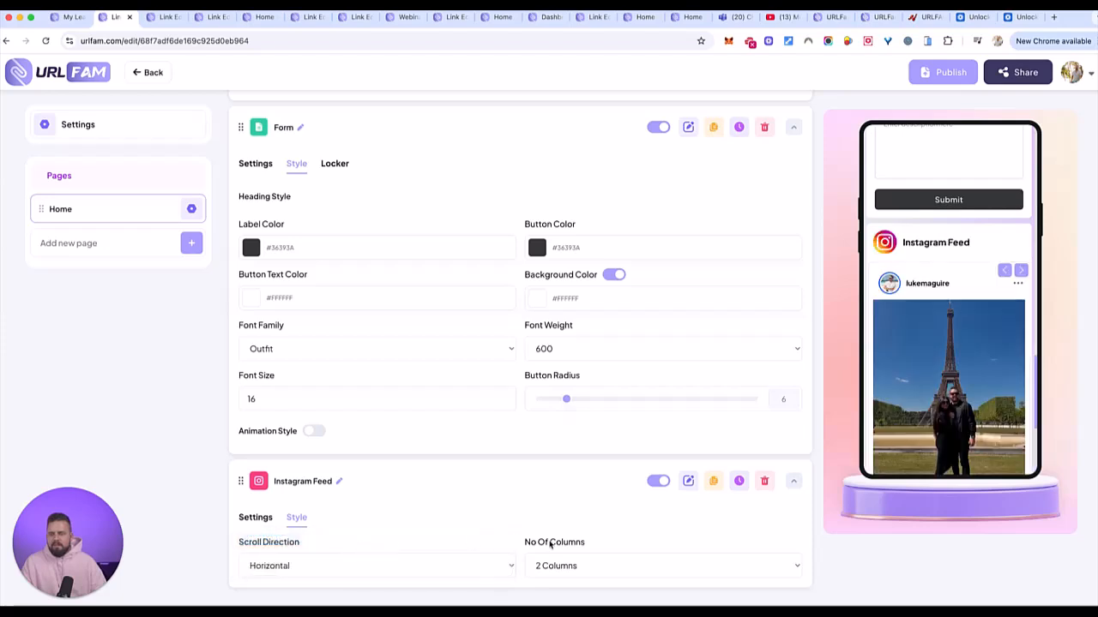
# - Page forward two posts in the Instagram feed's phone preview
pyautogui.click(1021, 271)
pyautogui.click(1021, 271)
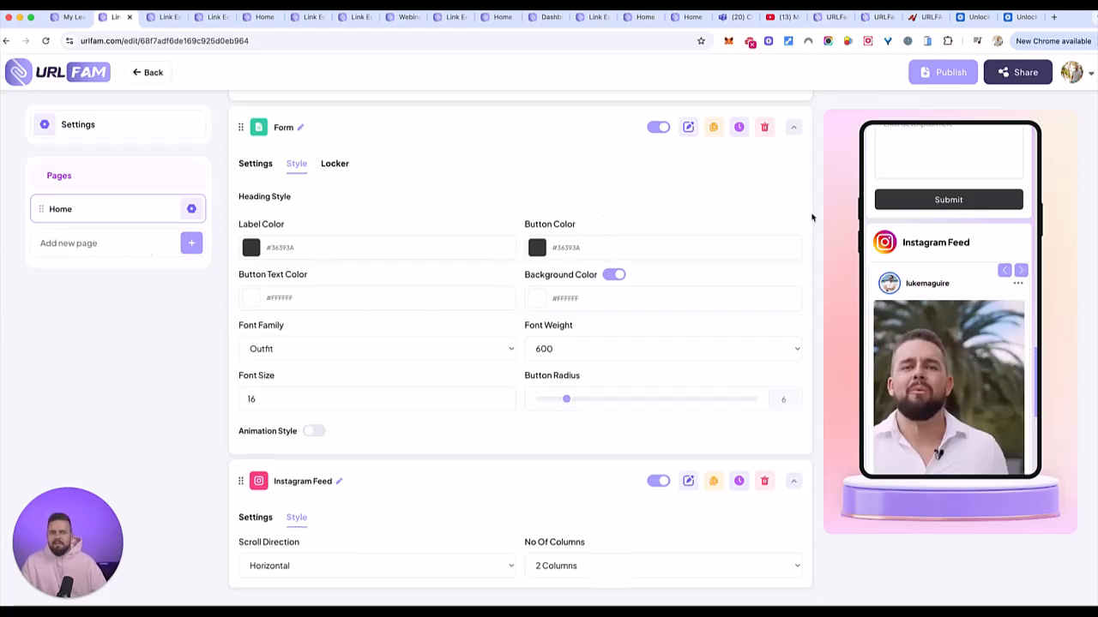
pyautogui.scroll(10, 811, 217)
pyautogui.click(769, 179)
# - Add a Social Media block and fill in the Instagram and Facebook usernames
pyautogui.click(503, 223)
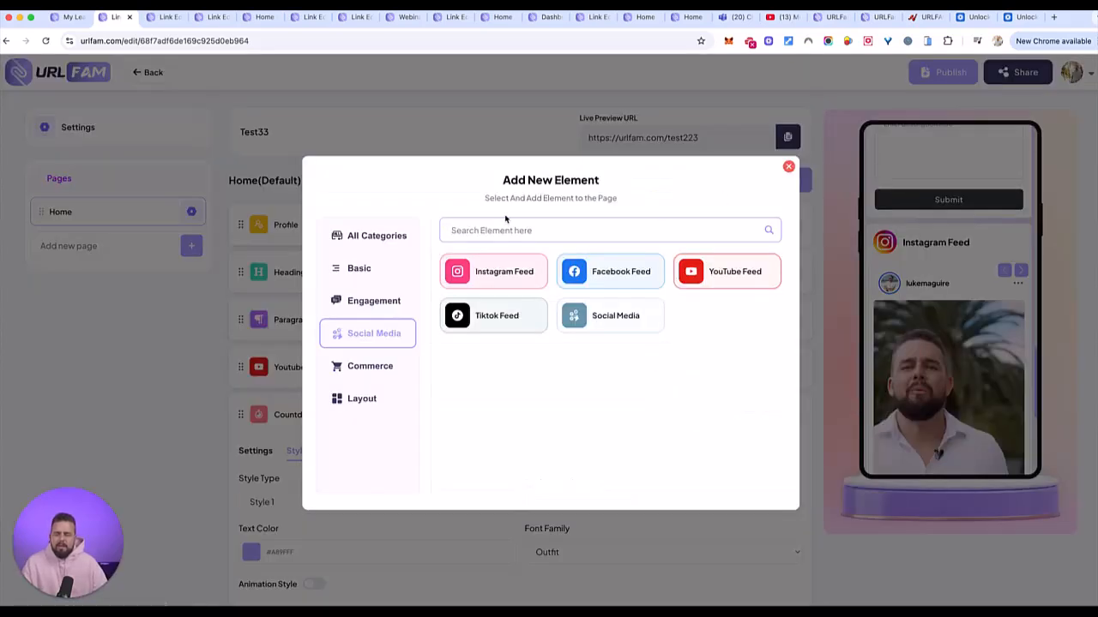
pyautogui.click(605, 323)
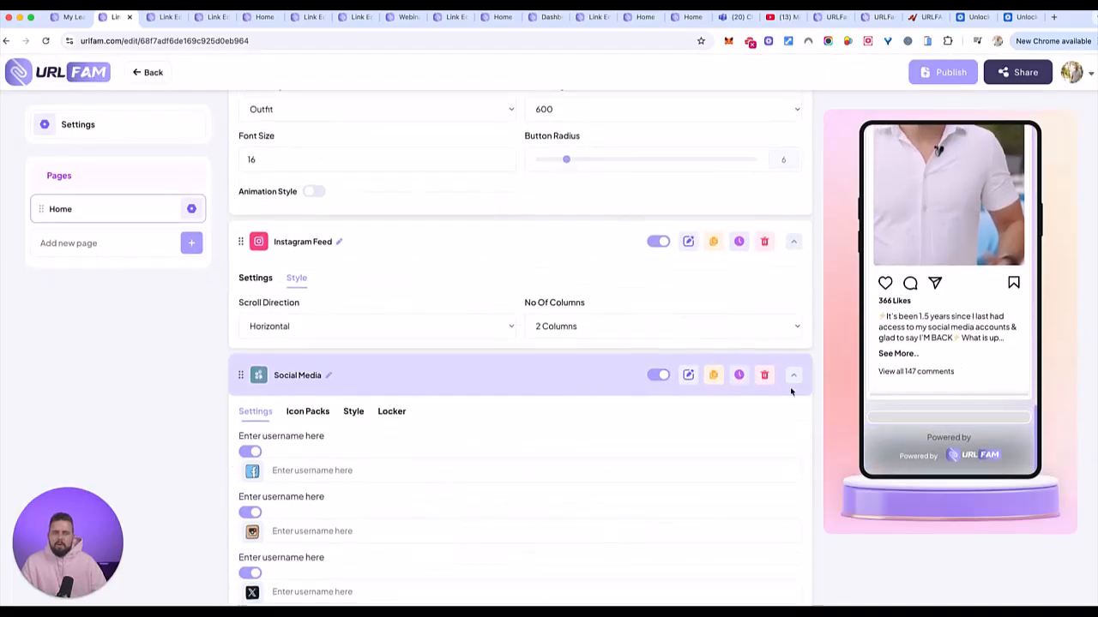
pyautogui.scroll(3, 348, 302)
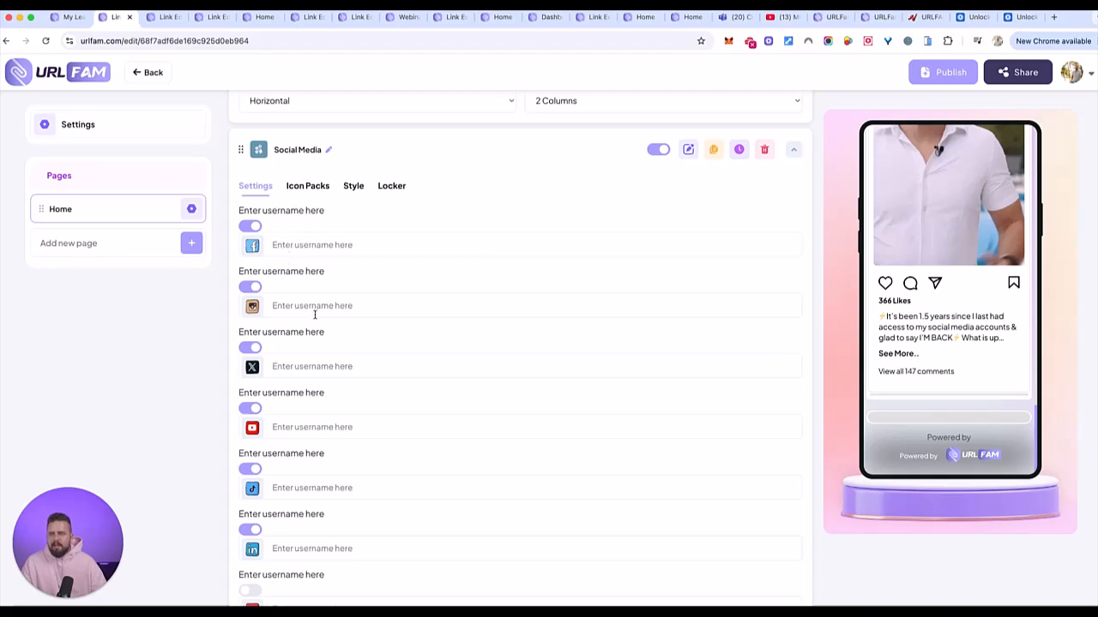
pyautogui.click(327, 305)
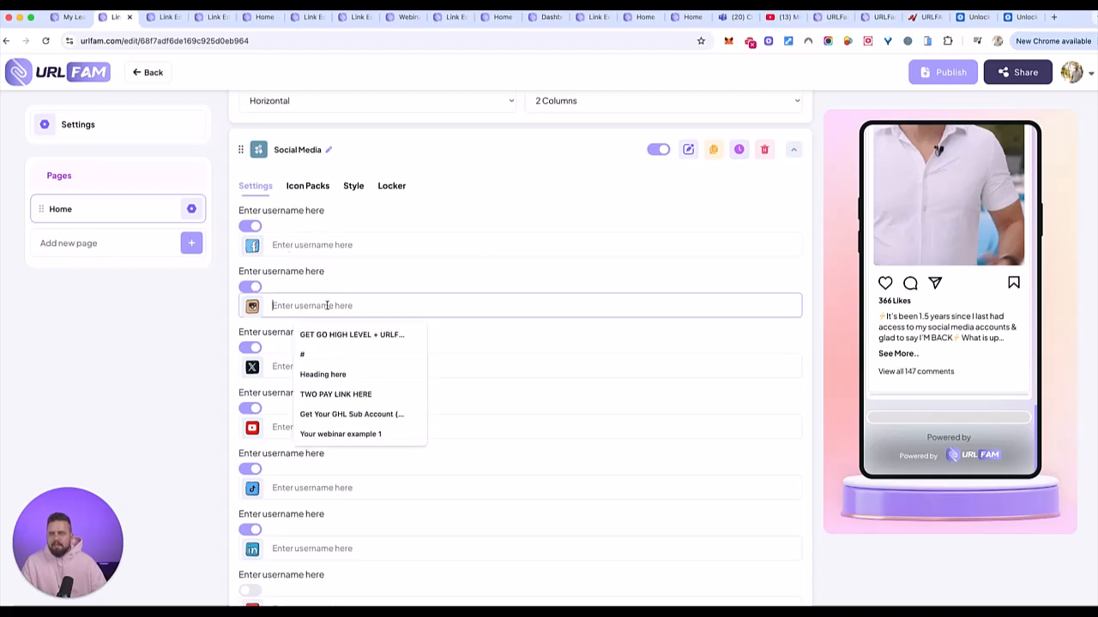
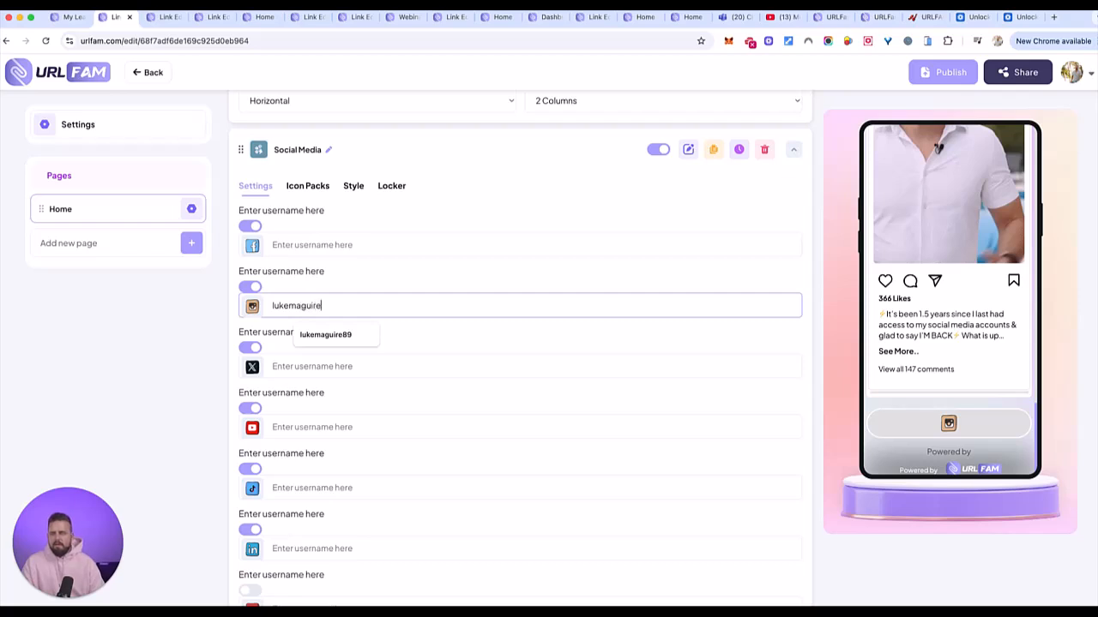
pyautogui.click(304, 245)
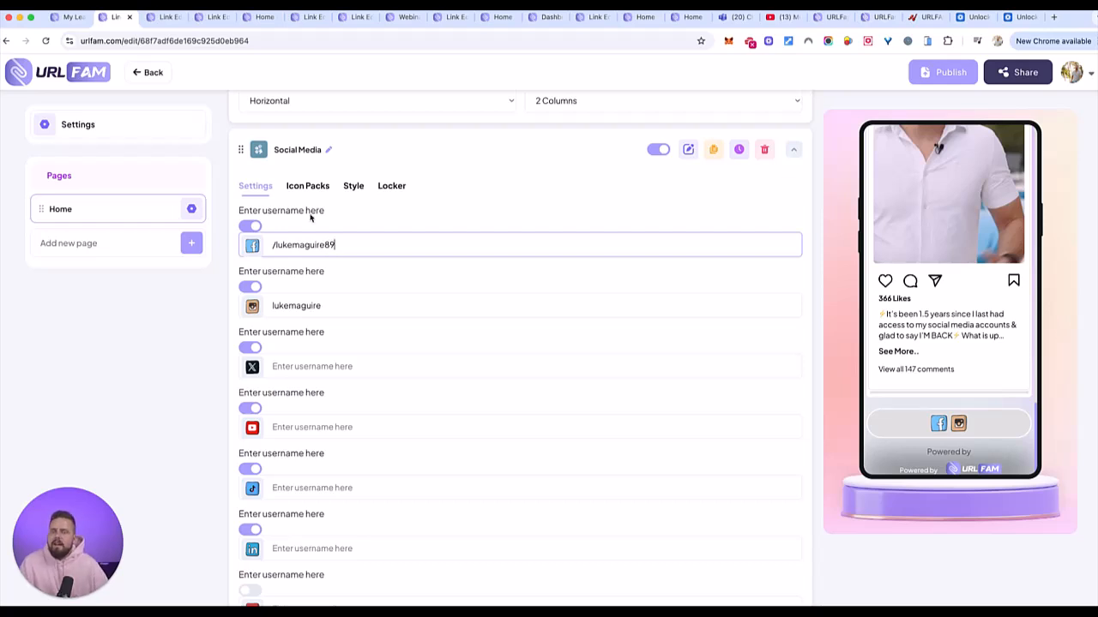
# - Switch the social icons to the outline icon pack
pyautogui.click(321, 186)
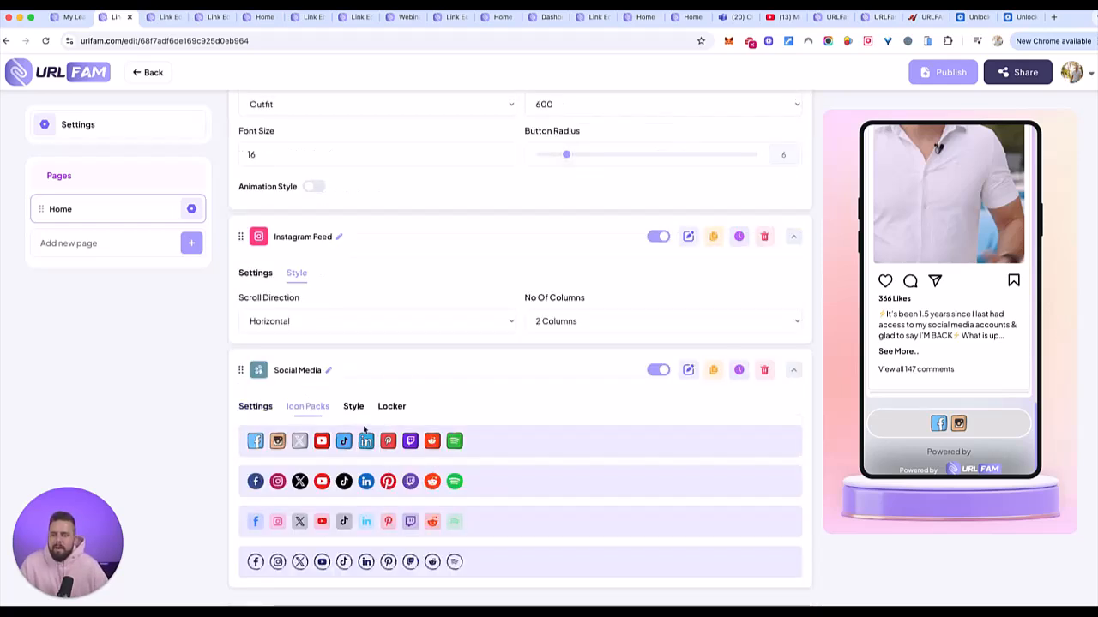
pyautogui.click(316, 567)
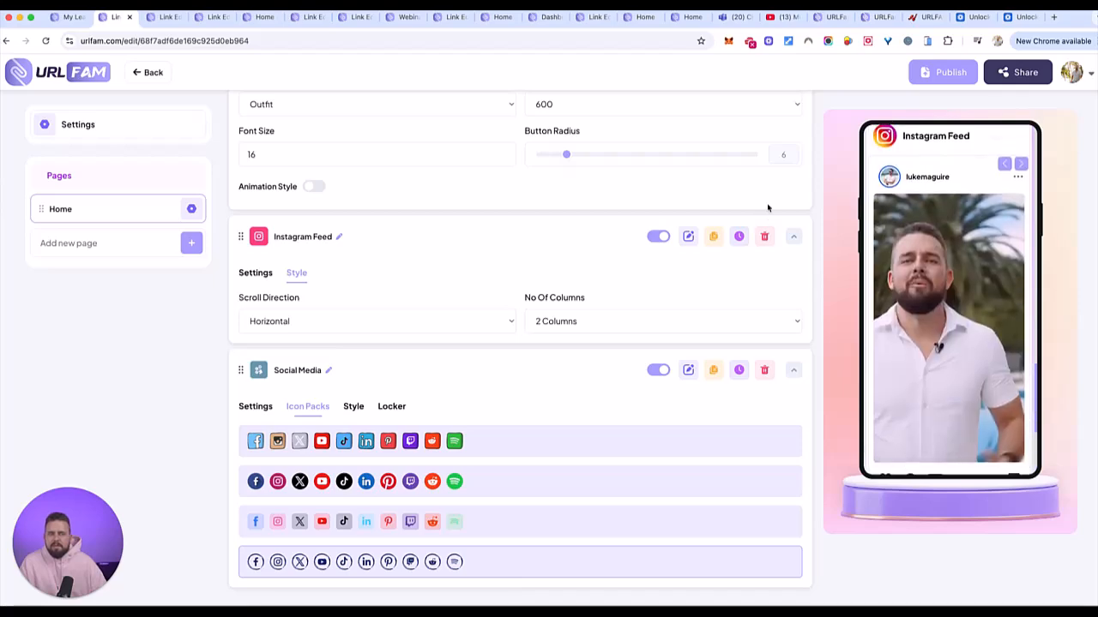
pyautogui.scroll(20, 768, 207)
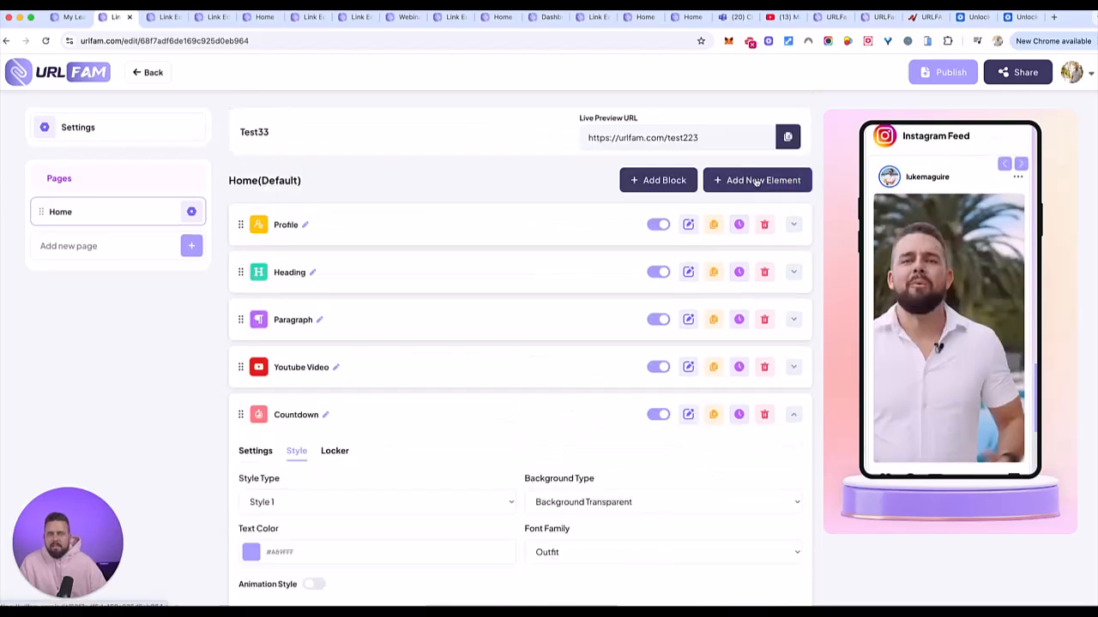
# - Add a Greeting element from the Layout category and drag it above the profile
pyautogui.click(756, 181)
pyautogui.click(352, 375)
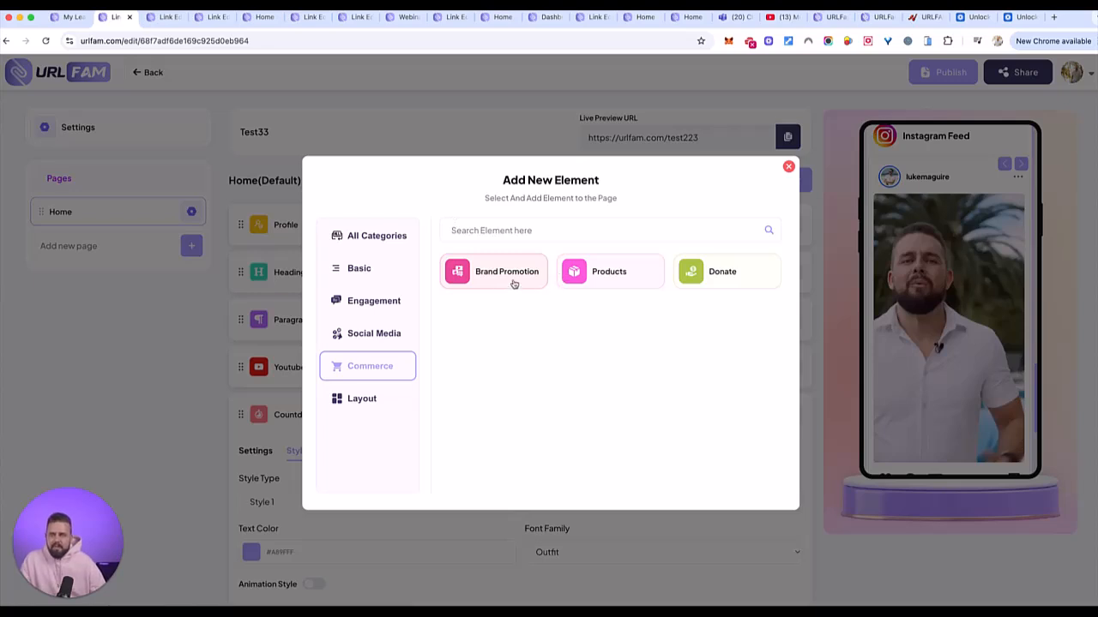
pyautogui.click(361, 403)
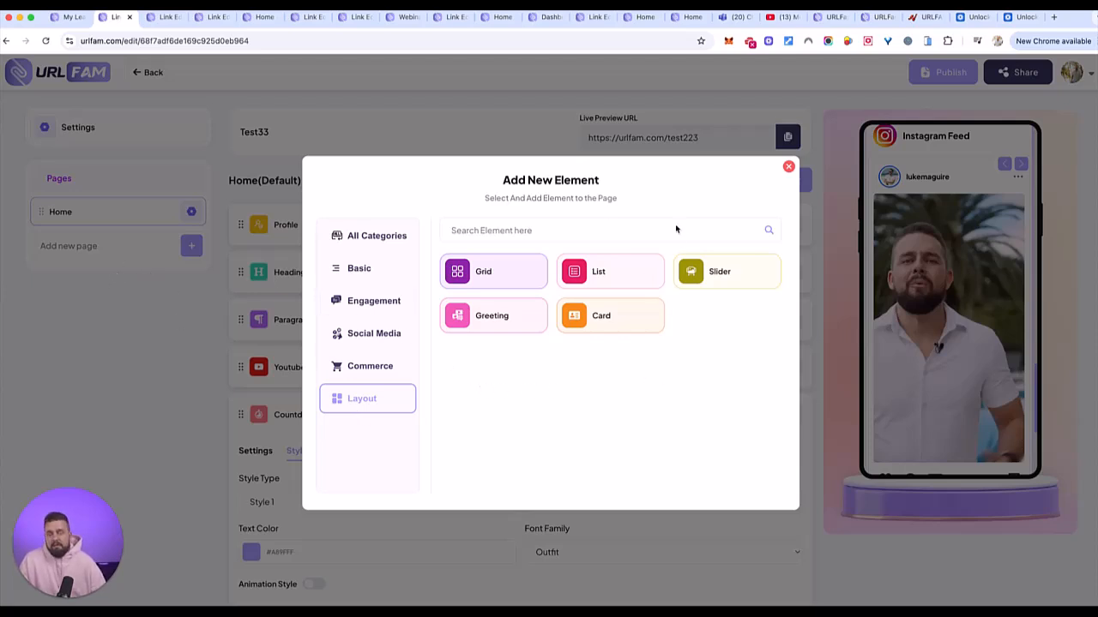
pyautogui.click(507, 323)
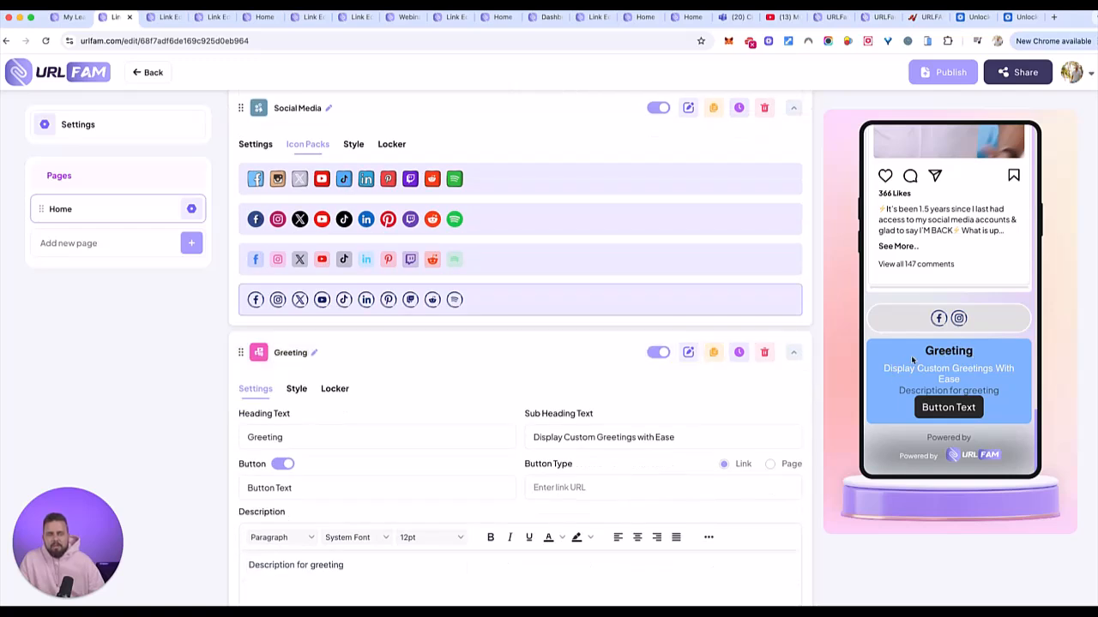
pyautogui.moveTo(240, 352); pyautogui.dragTo(241, 221)
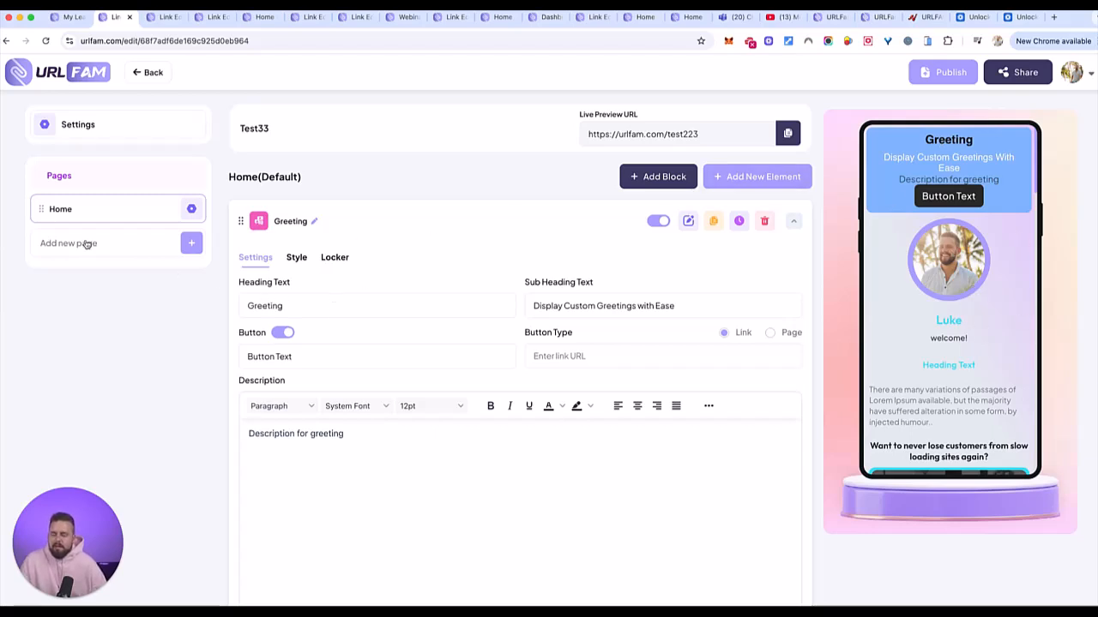
# - Start a new page, then cancel the Create New Page dialog
pyautogui.click(192, 243)
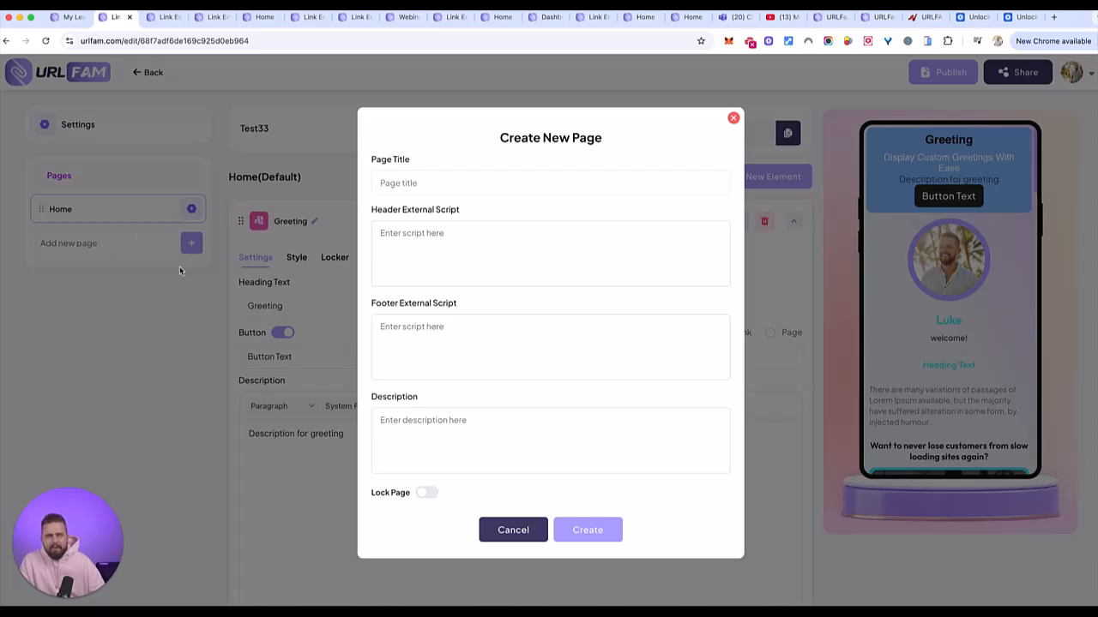
pyautogui.click(733, 119)
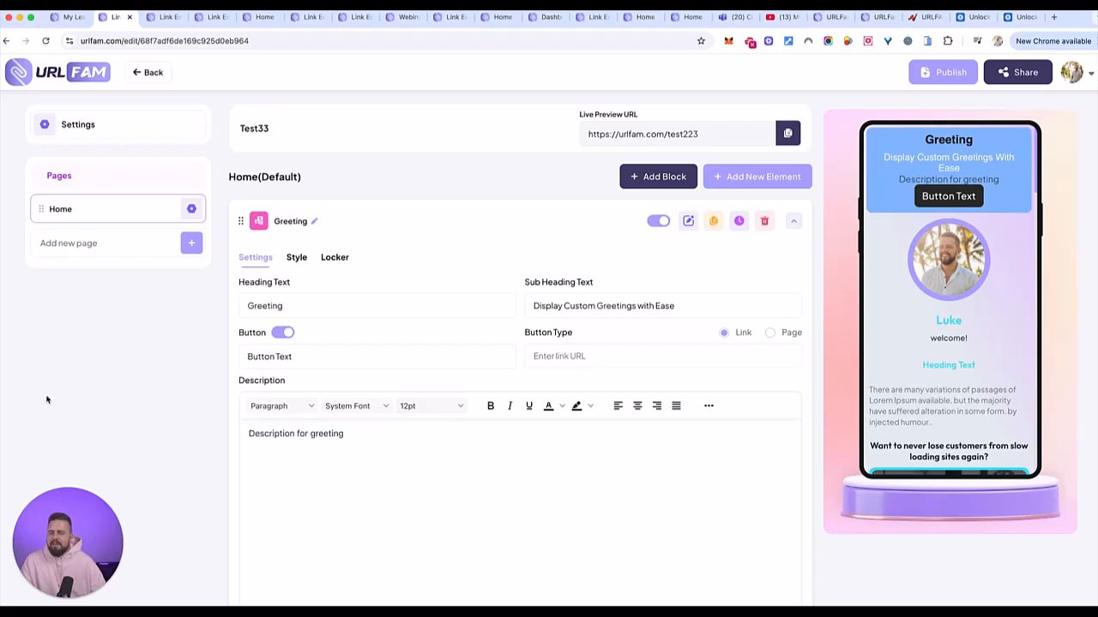
# - Browse the published thereplay page and the Thereplay and other example editors
pyautogui.click(258, 17)
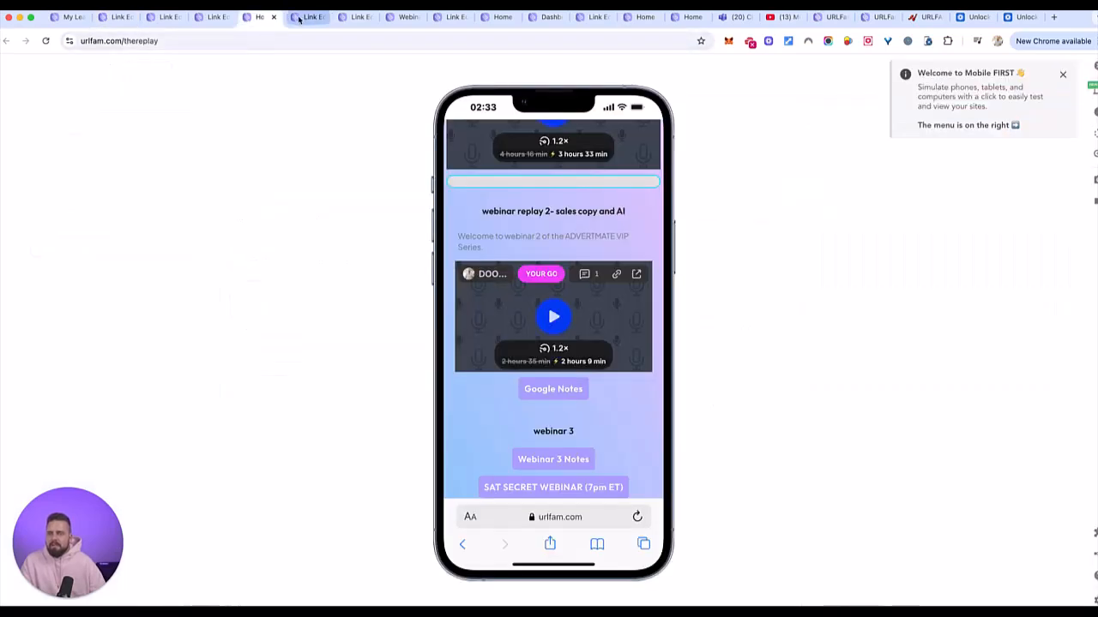
pyautogui.click(211, 17)
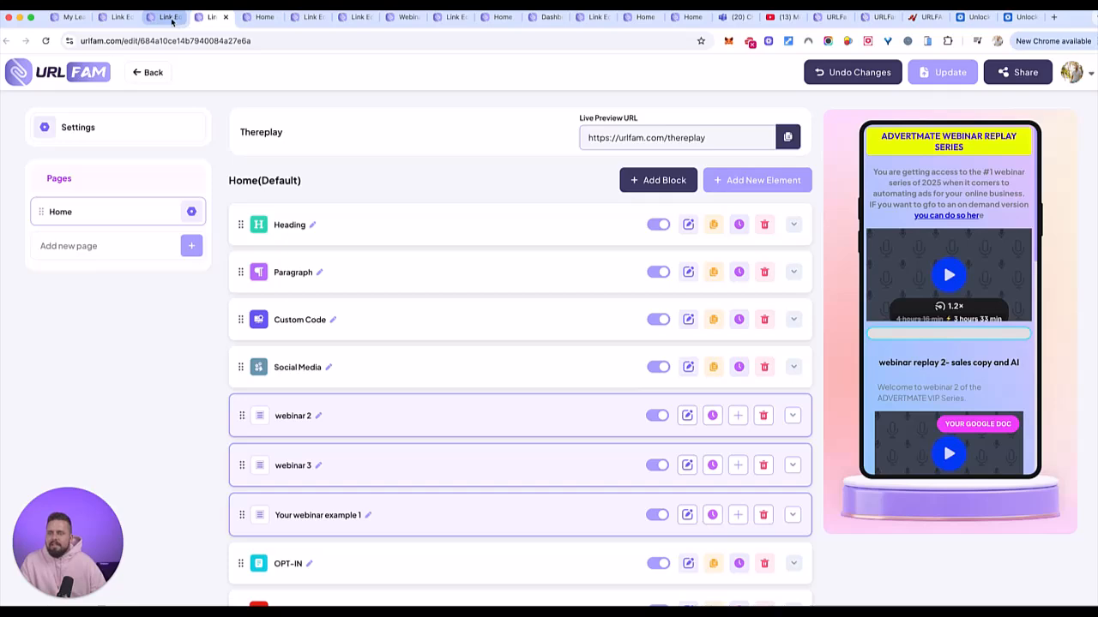
pyautogui.click(166, 17)
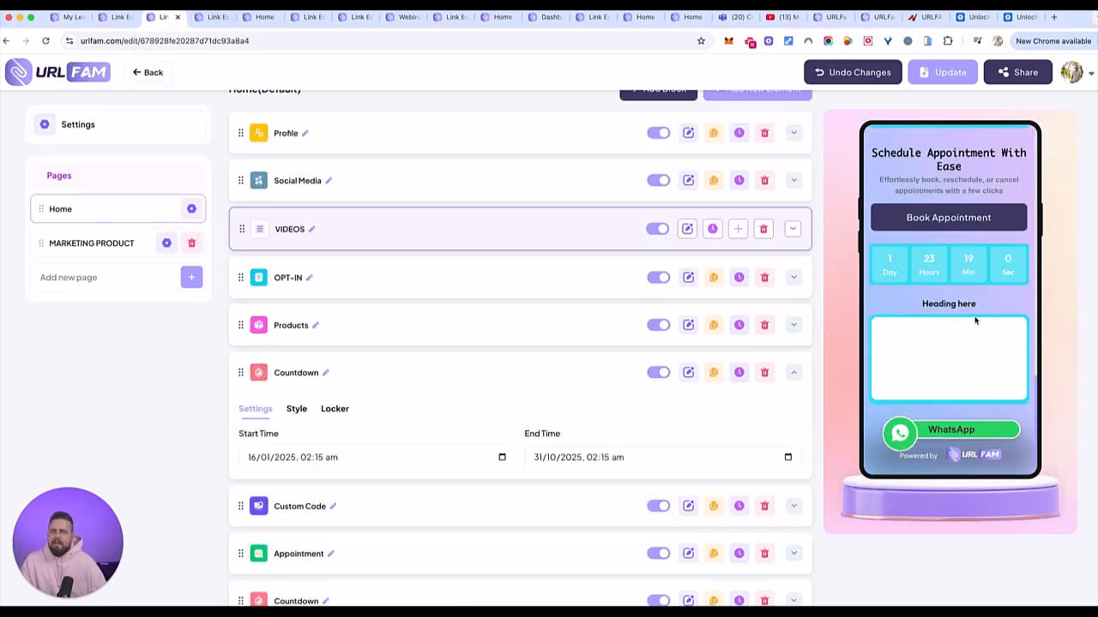
pyautogui.scroll(2, 935, 311)
pyautogui.scroll(10, 936, 311)
pyautogui.scroll(-10, 936, 309)
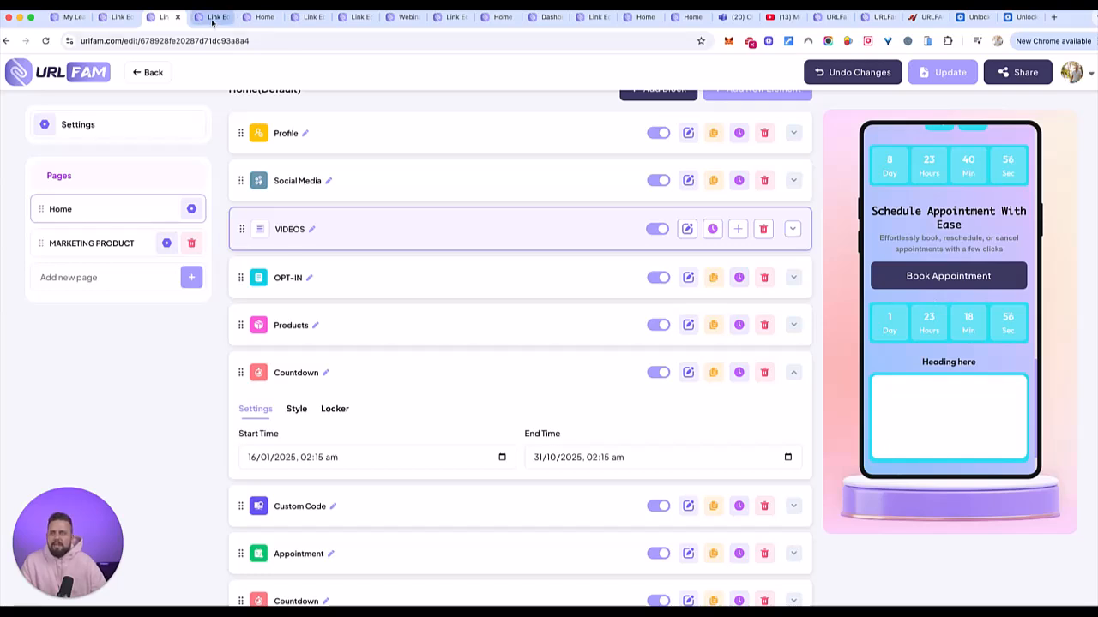
pyautogui.click(257, 17)
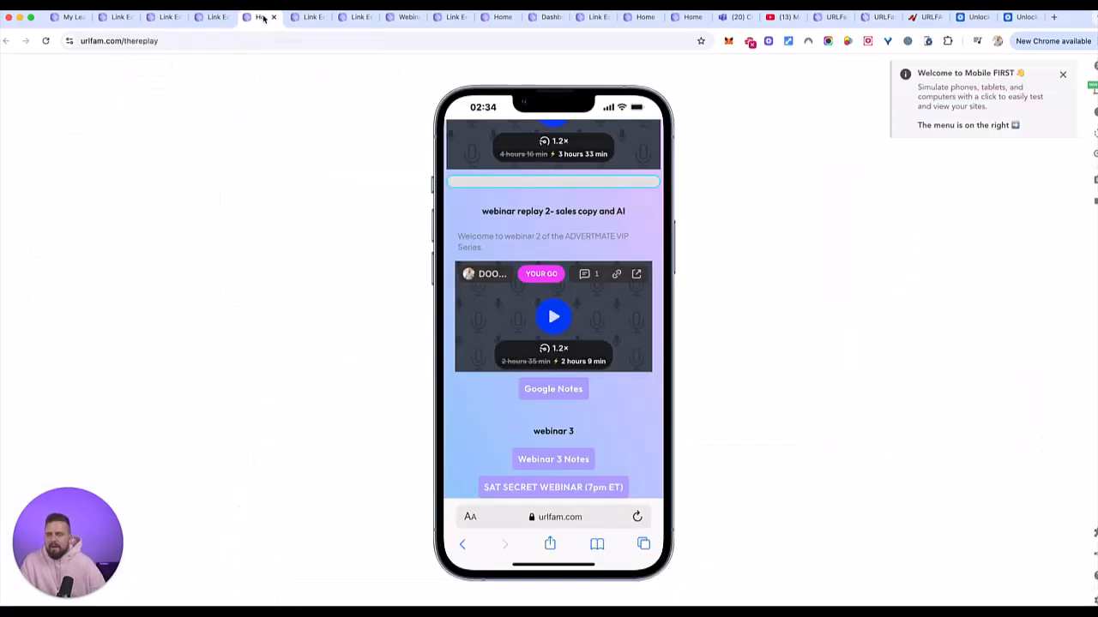
pyautogui.scroll(2, 513, 228)
pyautogui.scroll(-2, 574, 263)
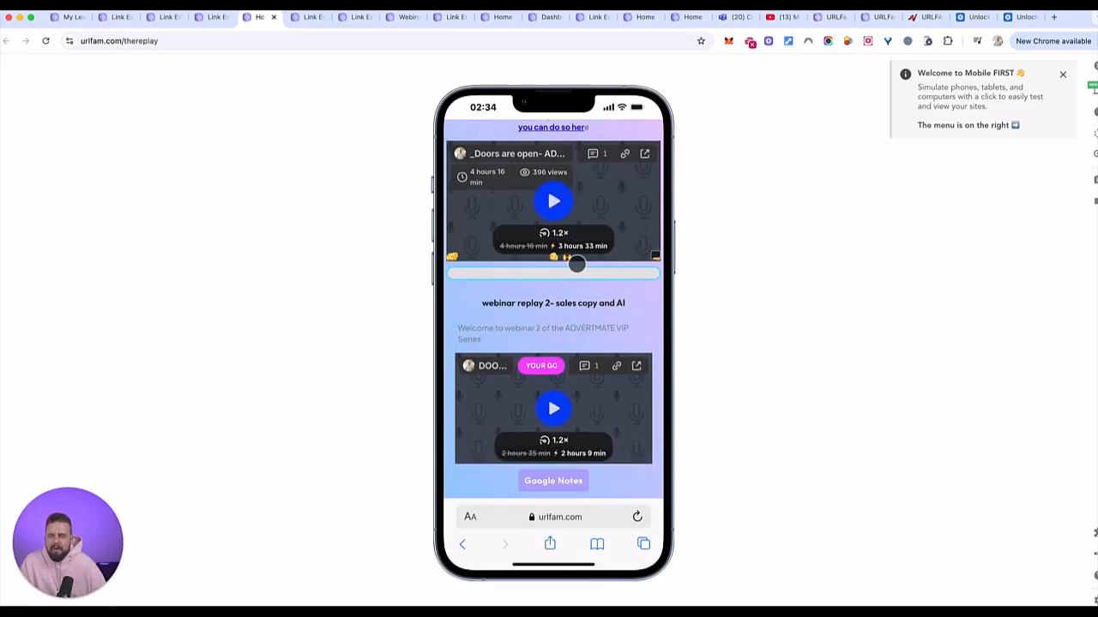
# - Look through the Dog Pro Products and weight loss tips pages, ending on Webinar bookings
pyautogui.click(302, 19)
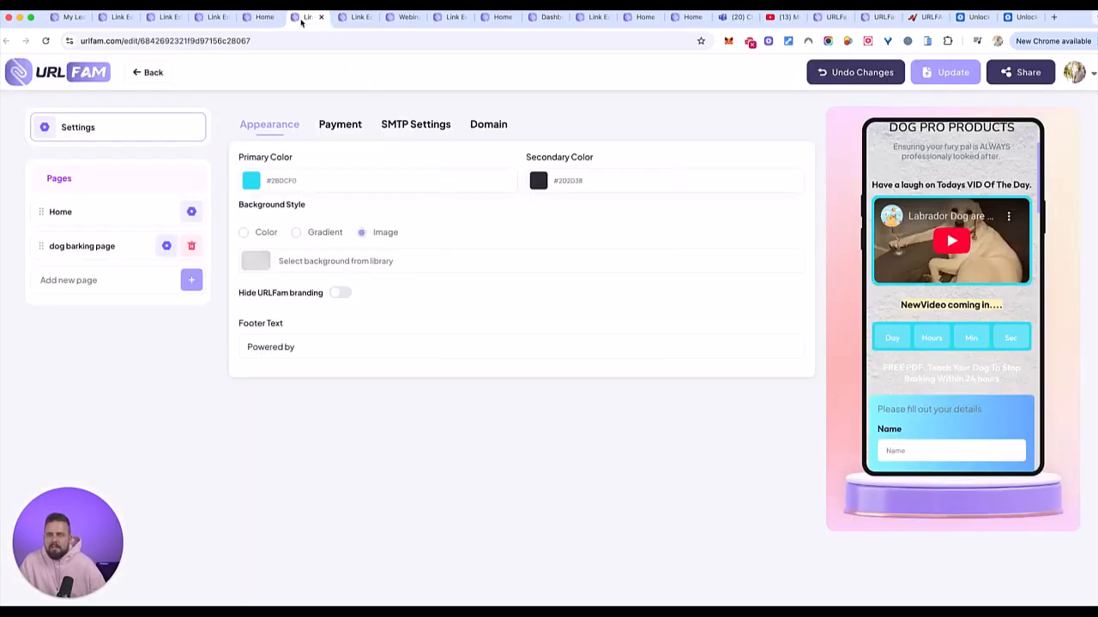
pyautogui.scroll(3, 900, 290)
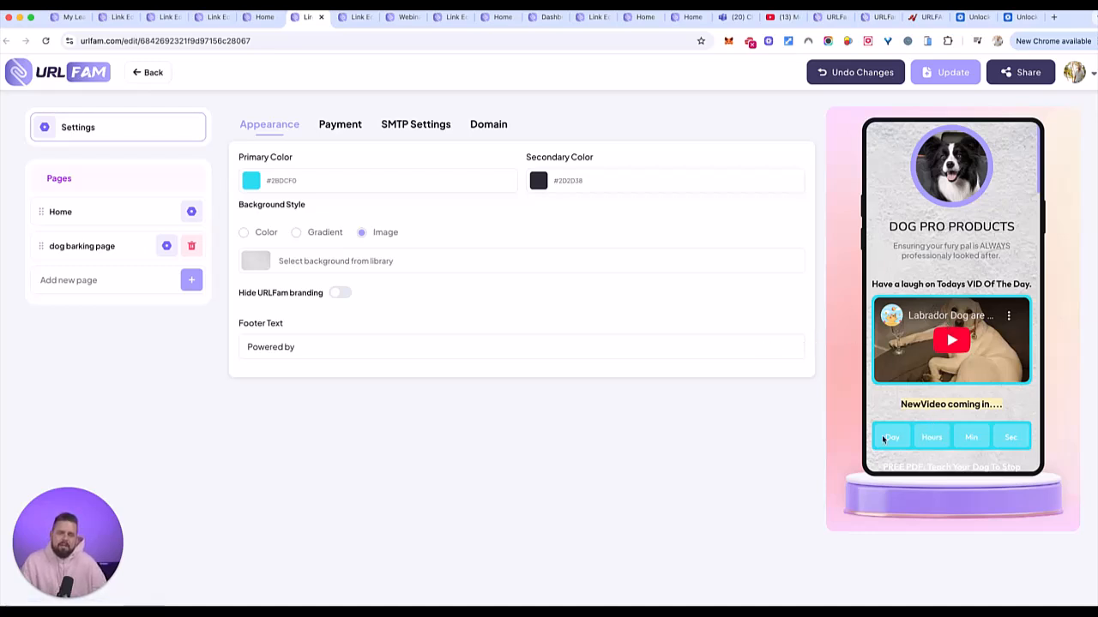
pyautogui.scroll(-2, 951, 431)
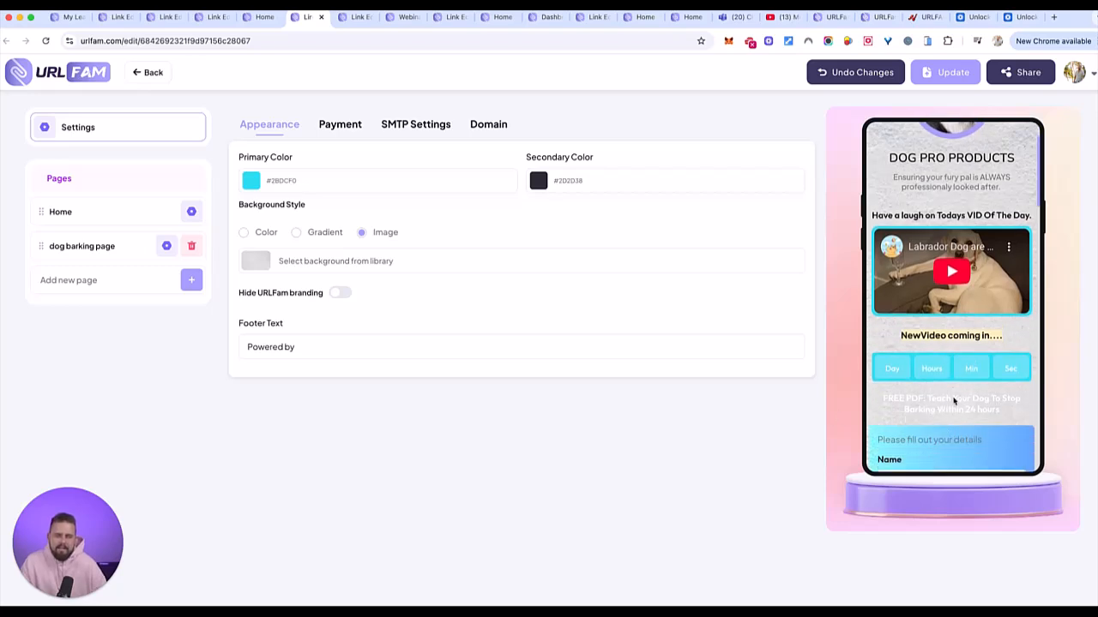
pyautogui.click(350, 17)
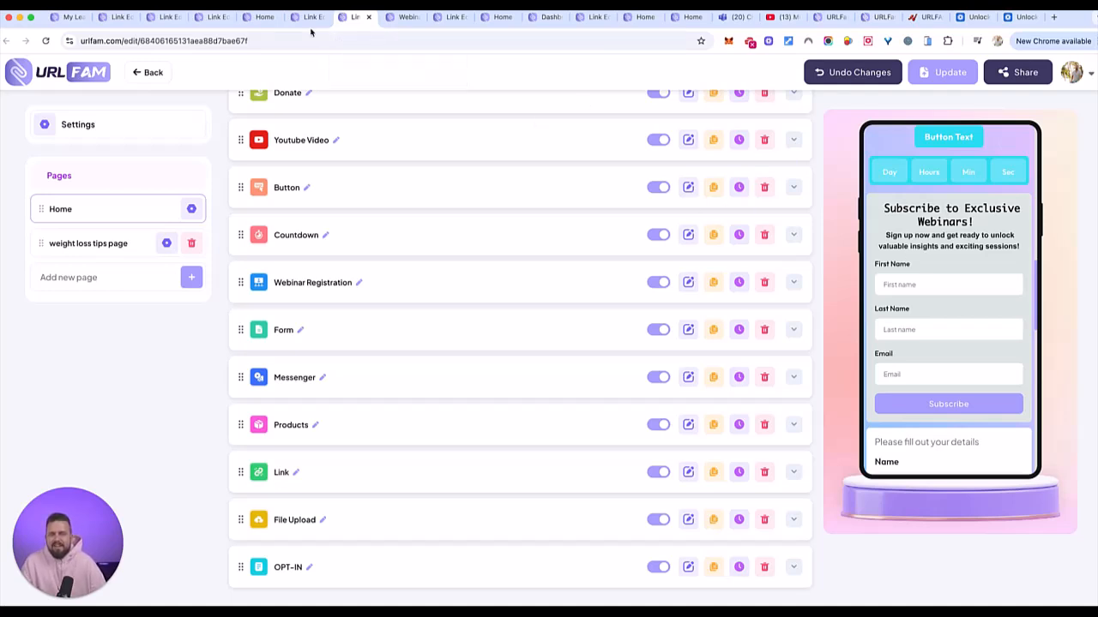
pyautogui.click(408, 16)
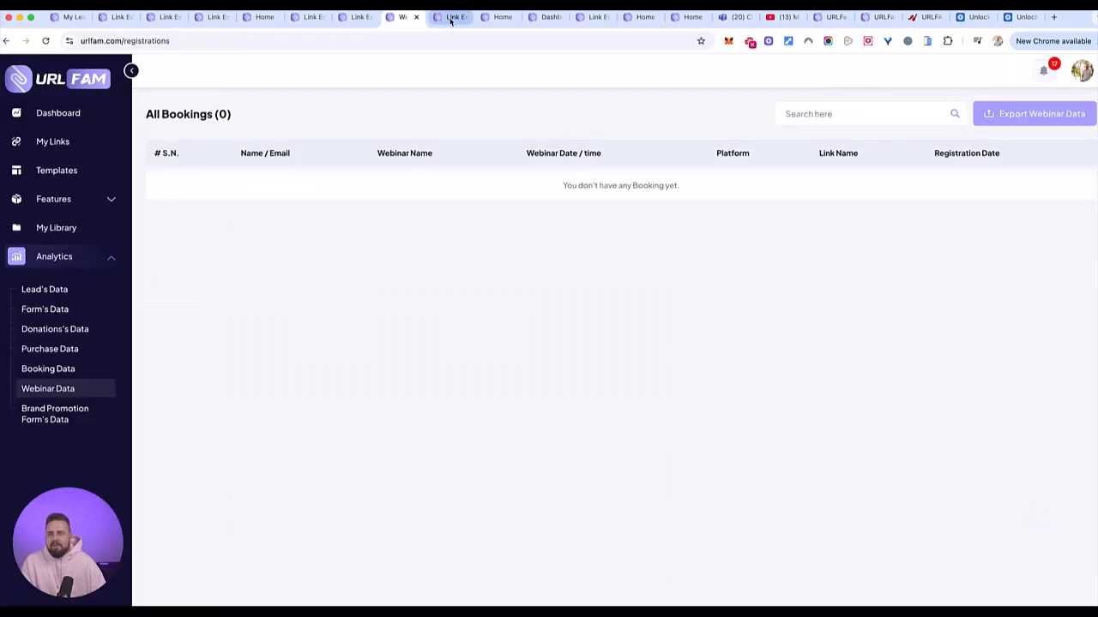
# - Switch to the Carrepair page editor tab
pyautogui.click(447, 17)
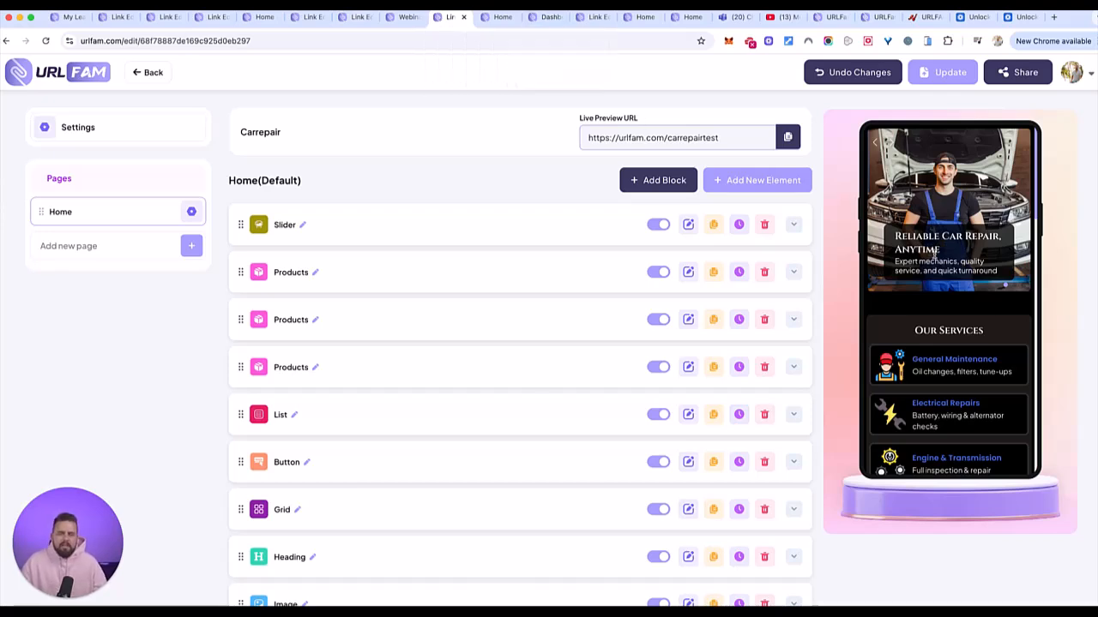
# - Scroll the Carrepair preview down to the Book Your Service form, then switch to iPhone Mirroring
pyautogui.scroll(-3, 936, 248)
pyautogui.scroll(4, 935, 223)
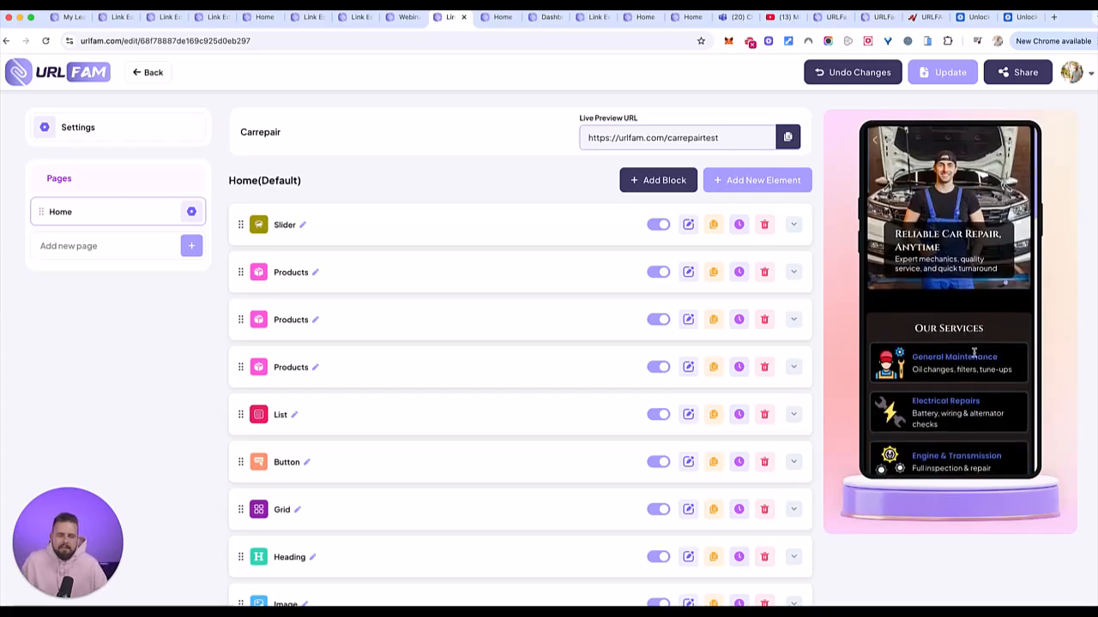
pyautogui.scroll(-1, 974, 353)
pyautogui.scroll(-10, 972, 350)
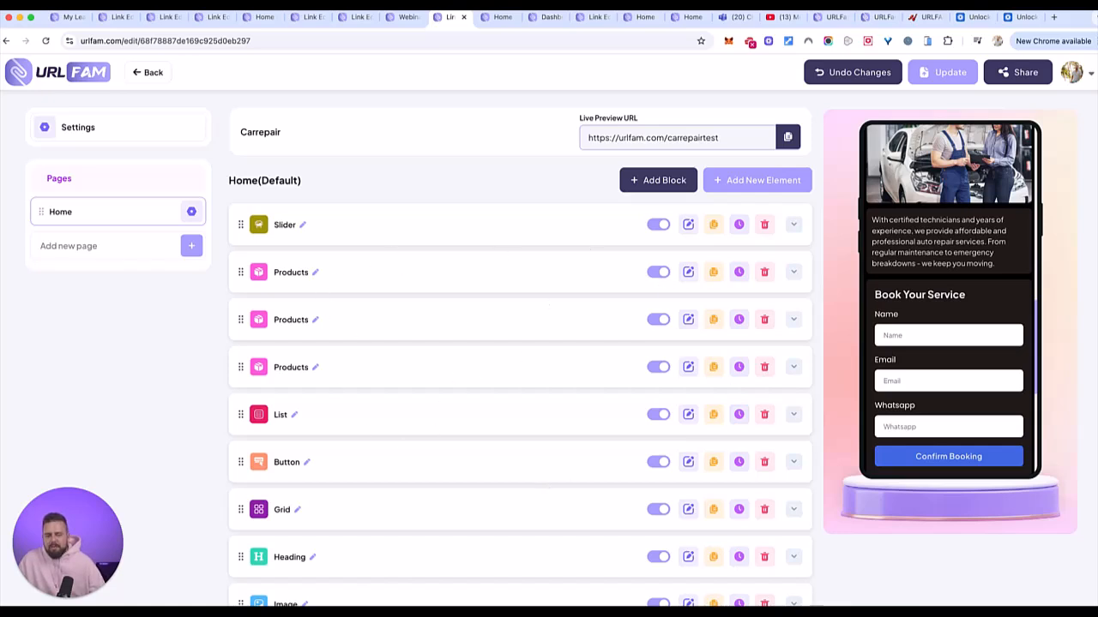
pyautogui.press('super+Tab')
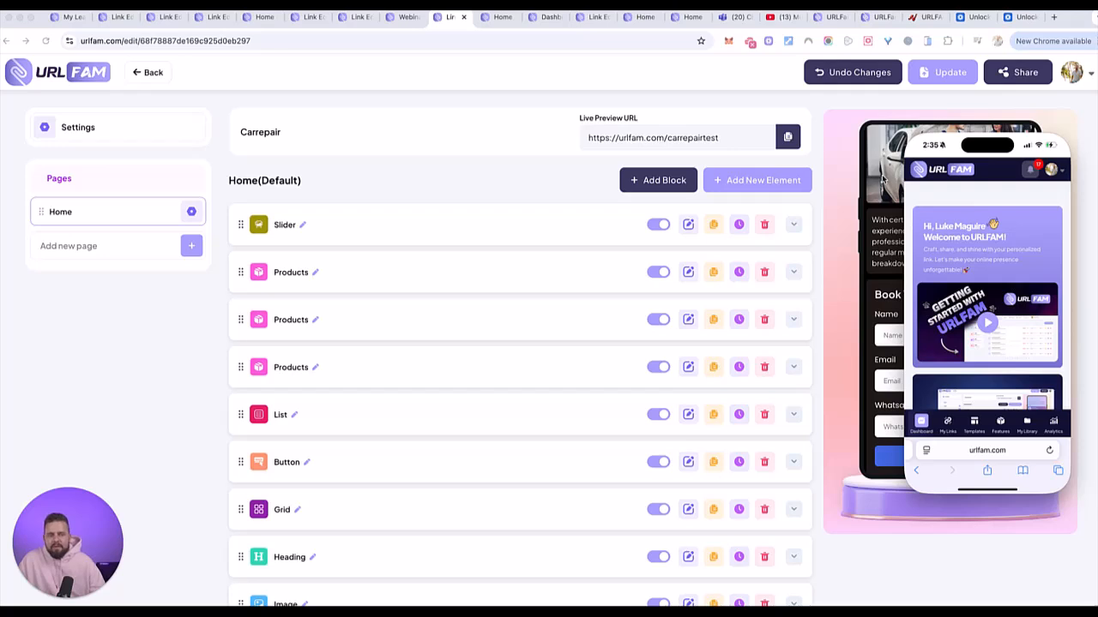
# - Place the mirrored phone over the preview and try the Getting Started with URLFAM video
pyautogui.moveTo(1023, 127); pyautogui.dragTo(986, 127)
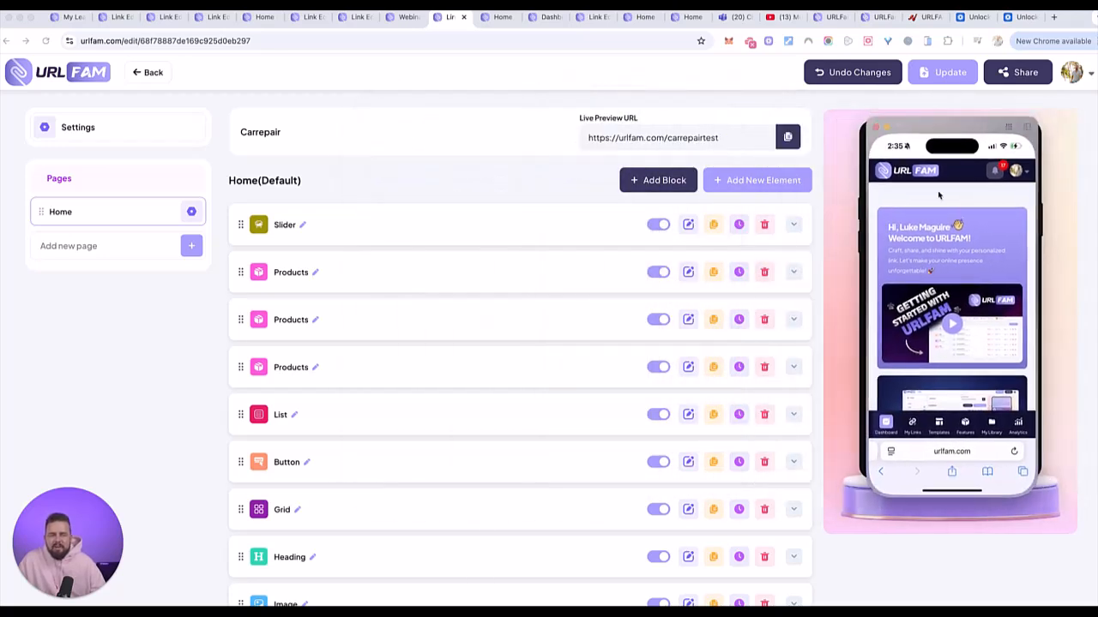
pyautogui.scroll(-2, 961, 308)
pyautogui.scroll(-3, 961, 308)
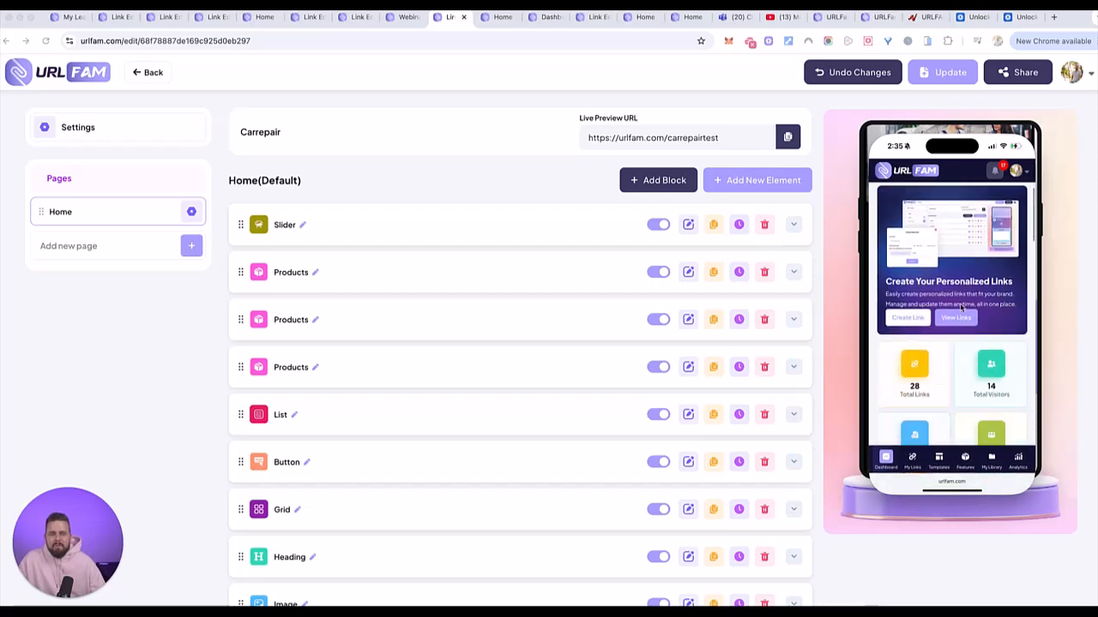
pyautogui.scroll(5, 967, 261)
pyautogui.scroll(5, 966, 261)
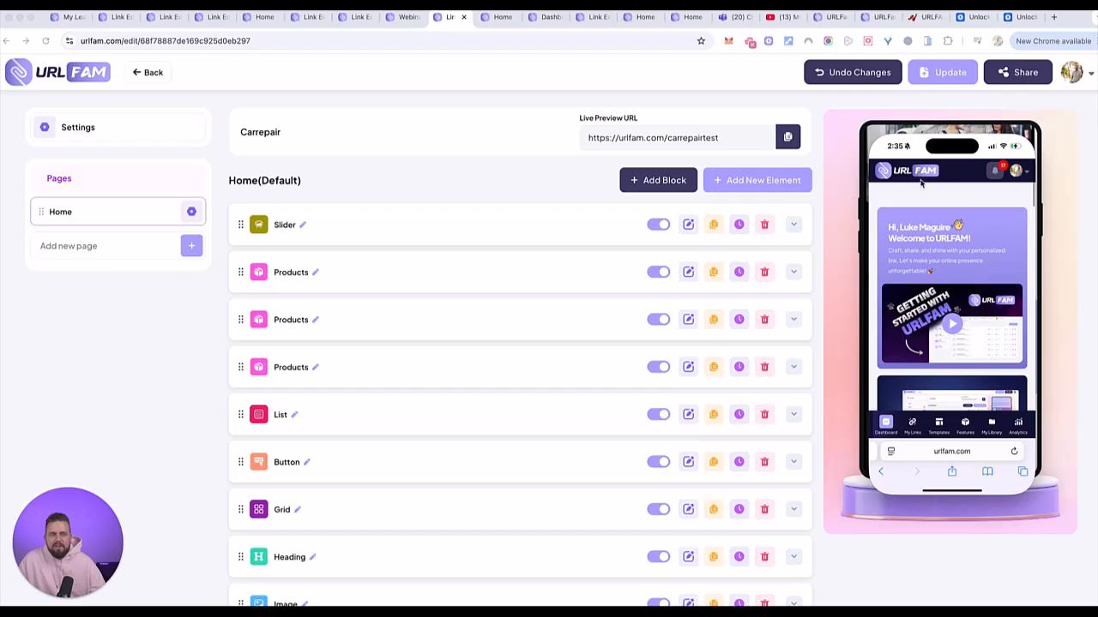
pyautogui.scroll(-2, 1002, 199)
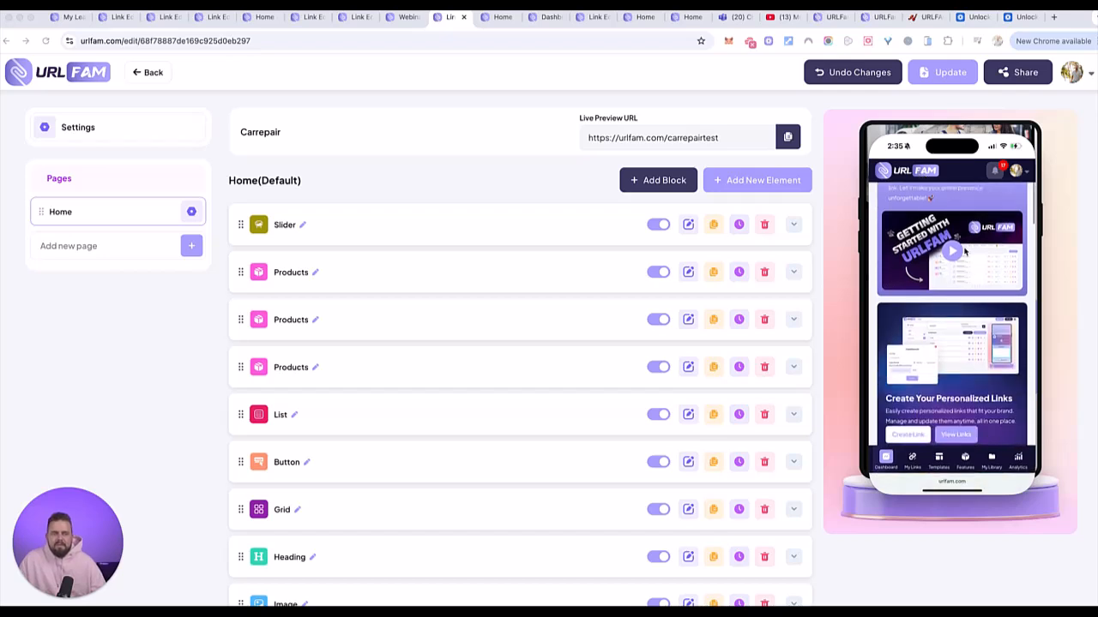
pyautogui.click(1025, 174)
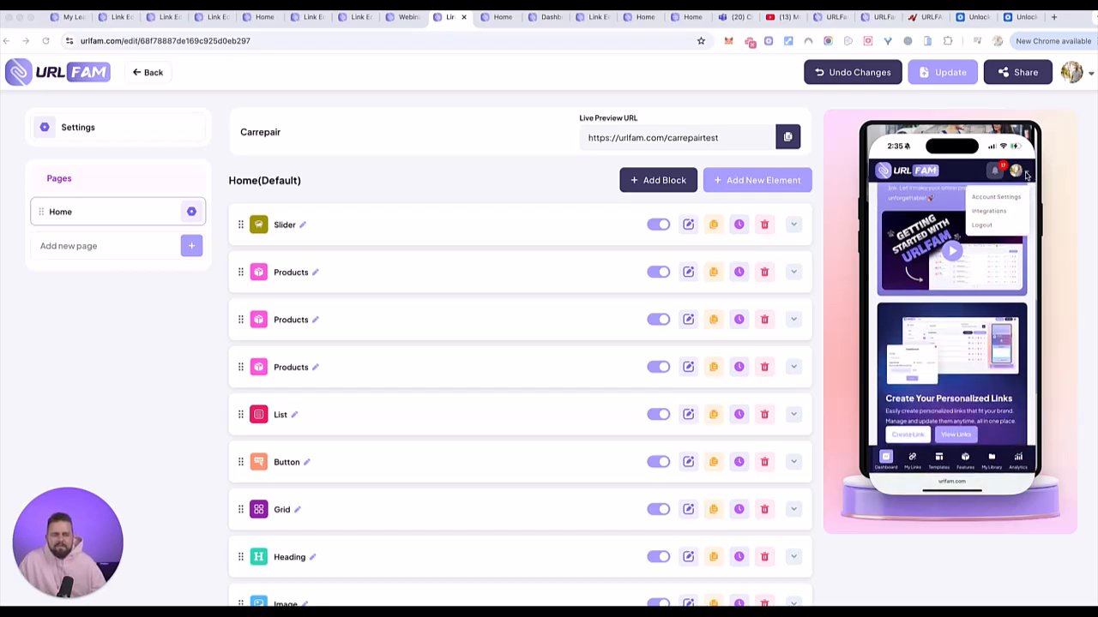
pyautogui.click(944, 247)
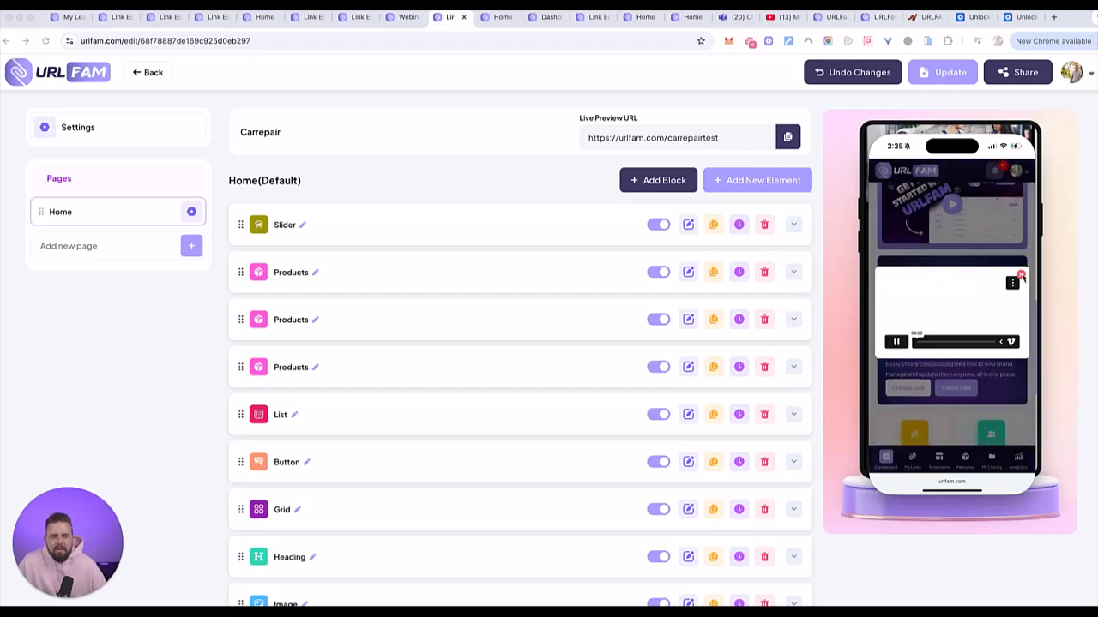
pyautogui.click(1019, 276)
pyautogui.scroll(-3, 992, 364)
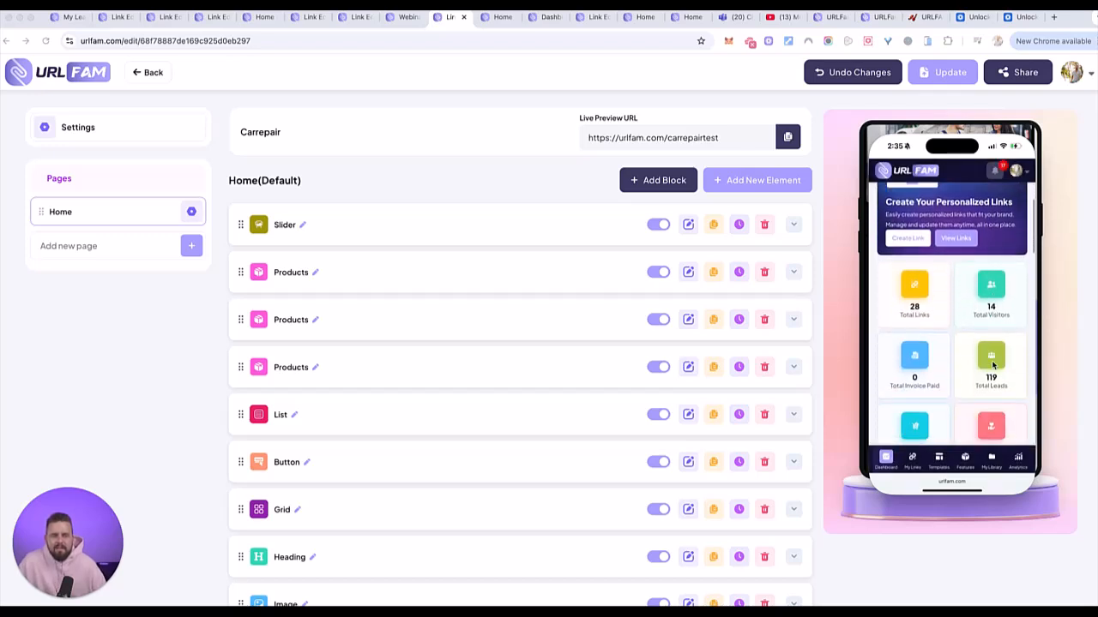
# - Open Test33 from the links list and scroll its preview to the Instagram feed and footer
pyautogui.click(958, 238)
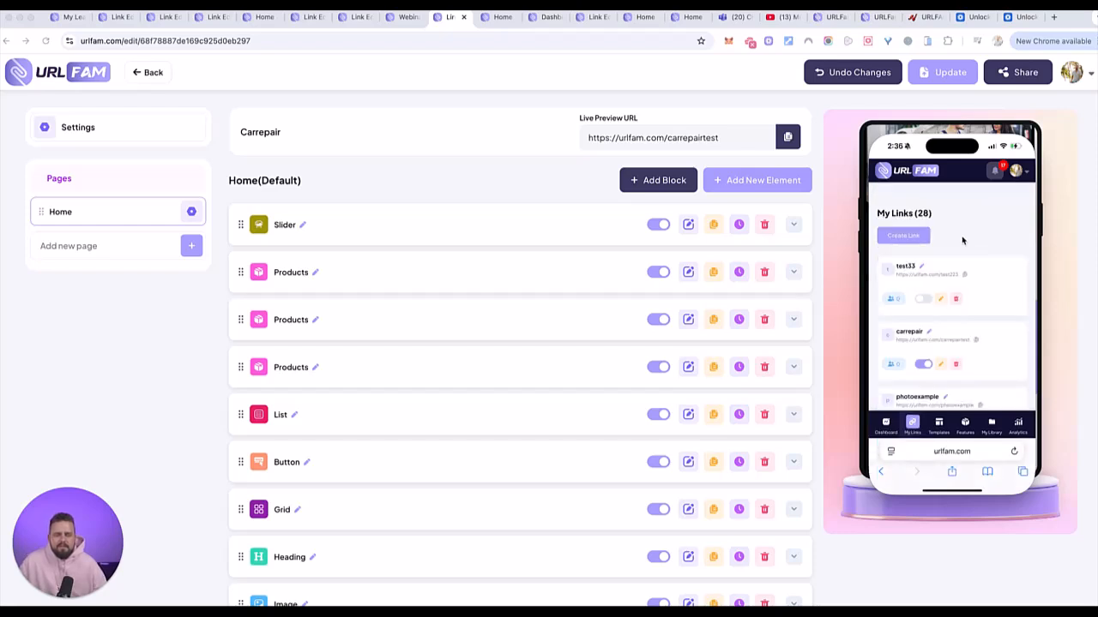
pyautogui.click(944, 300)
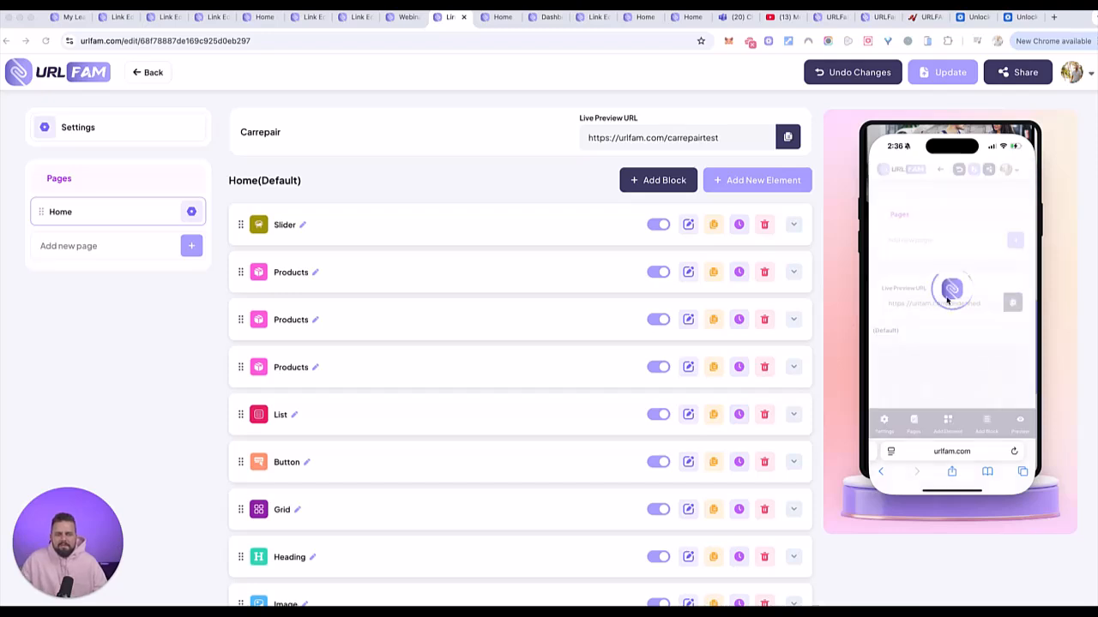
pyautogui.scroll(-3, 947, 298)
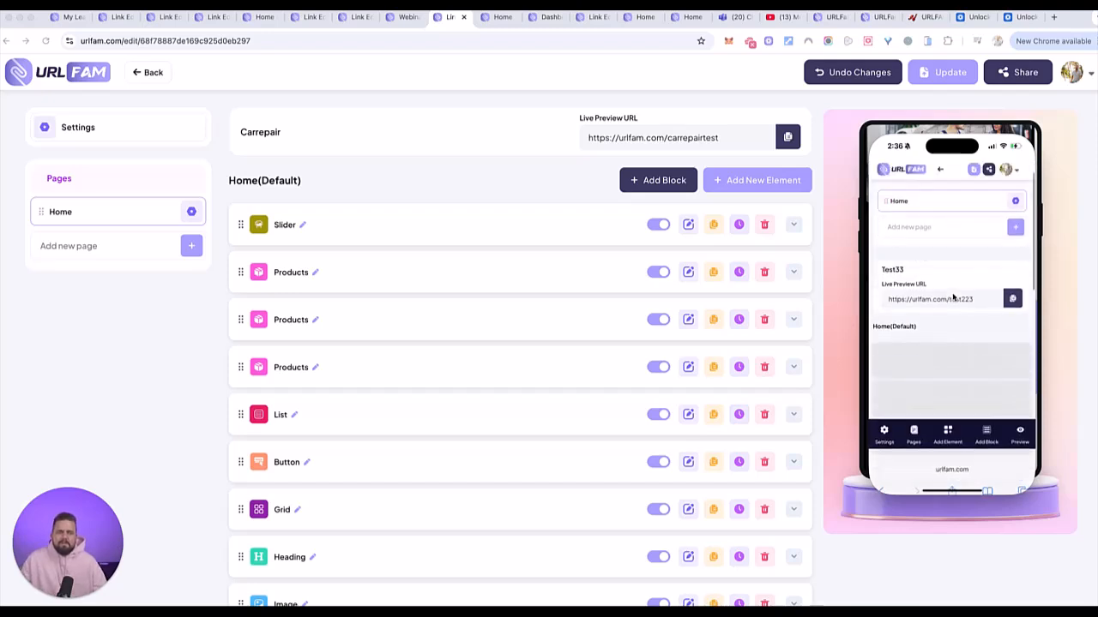
pyautogui.scroll(-10, 953, 296)
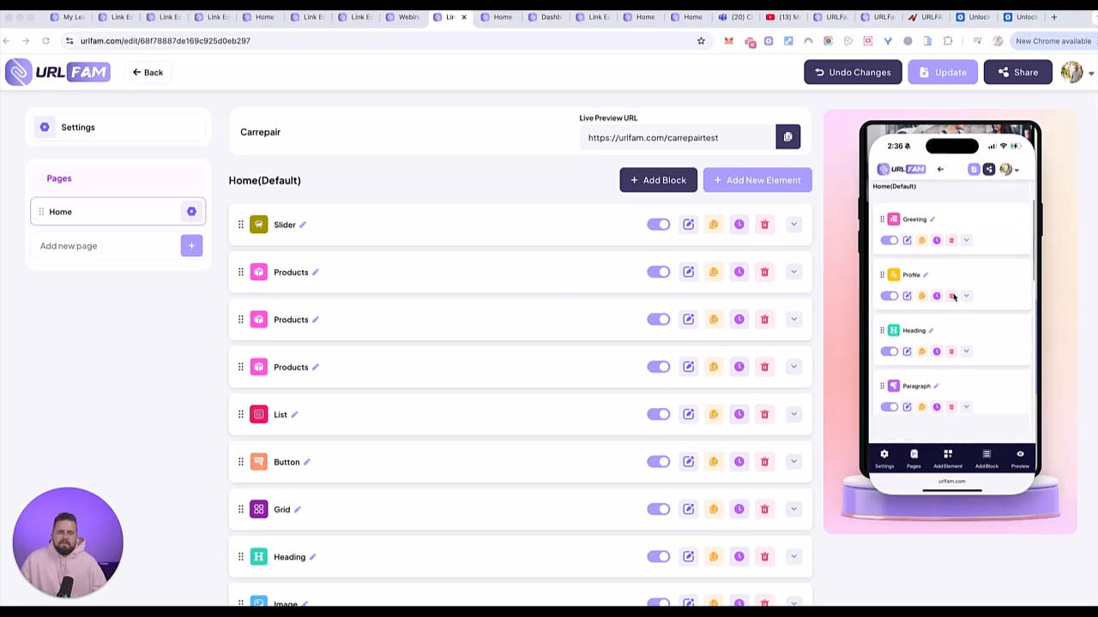
pyautogui.scroll(-10, 1000, 281)
pyautogui.scroll(3, 998, 275)
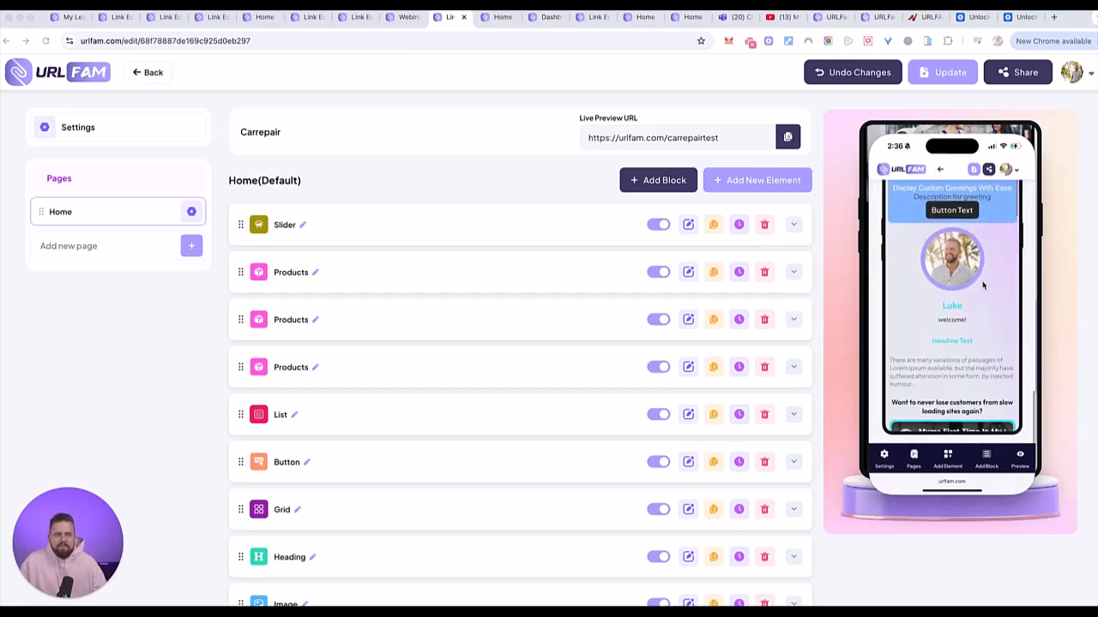
pyautogui.scroll(-5, 984, 285)
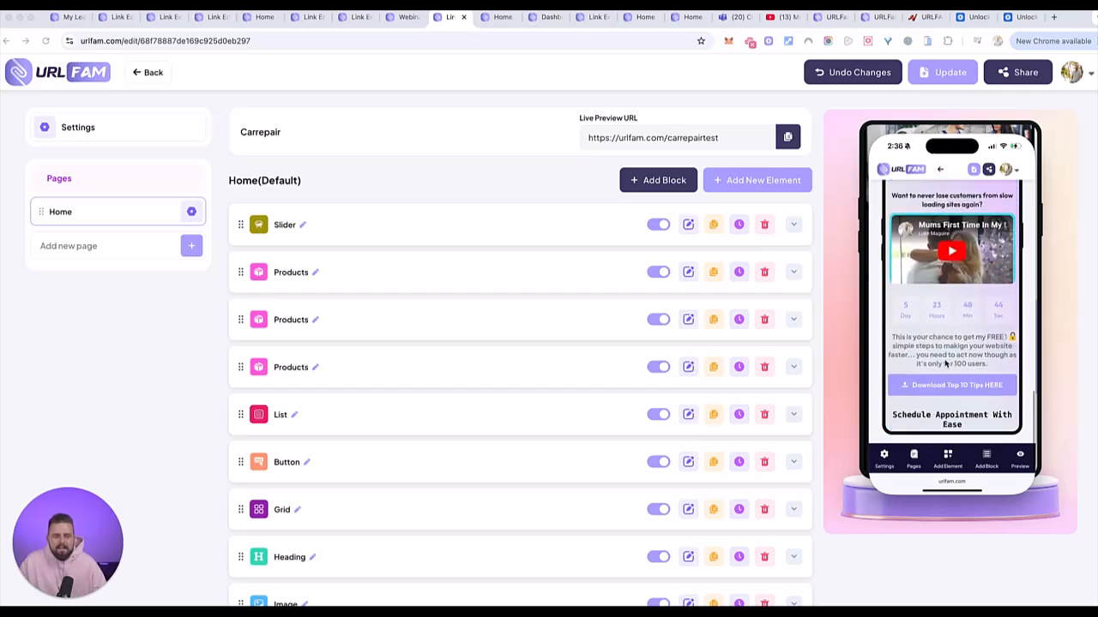
pyautogui.scroll(-10, 959, 384)
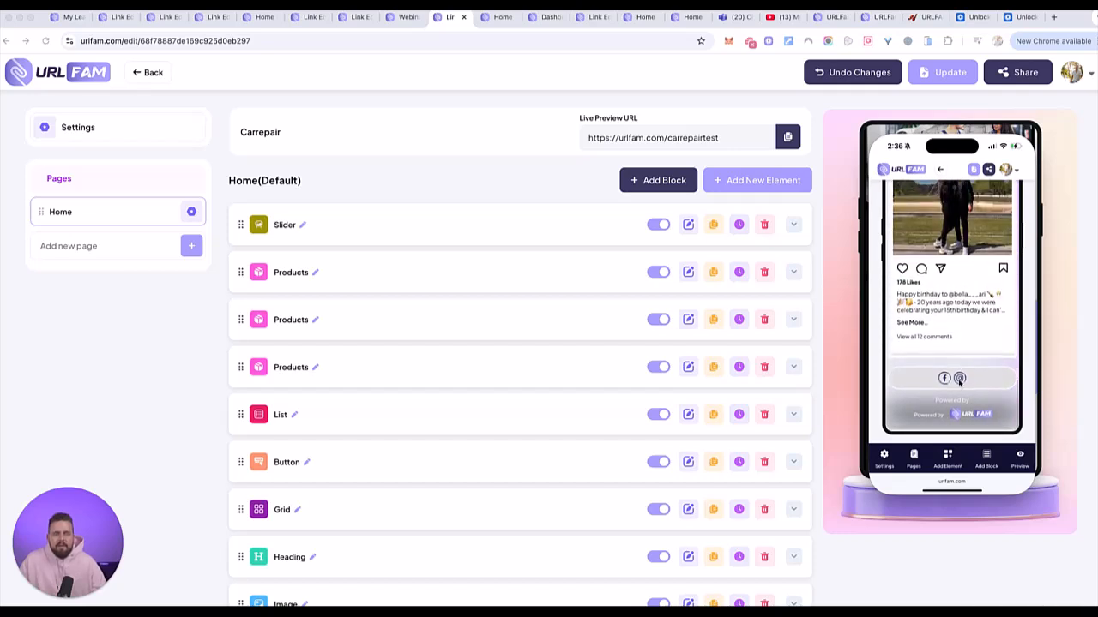
# - Add an Audio Player element to the Test33 page
pyautogui.click(948, 457)
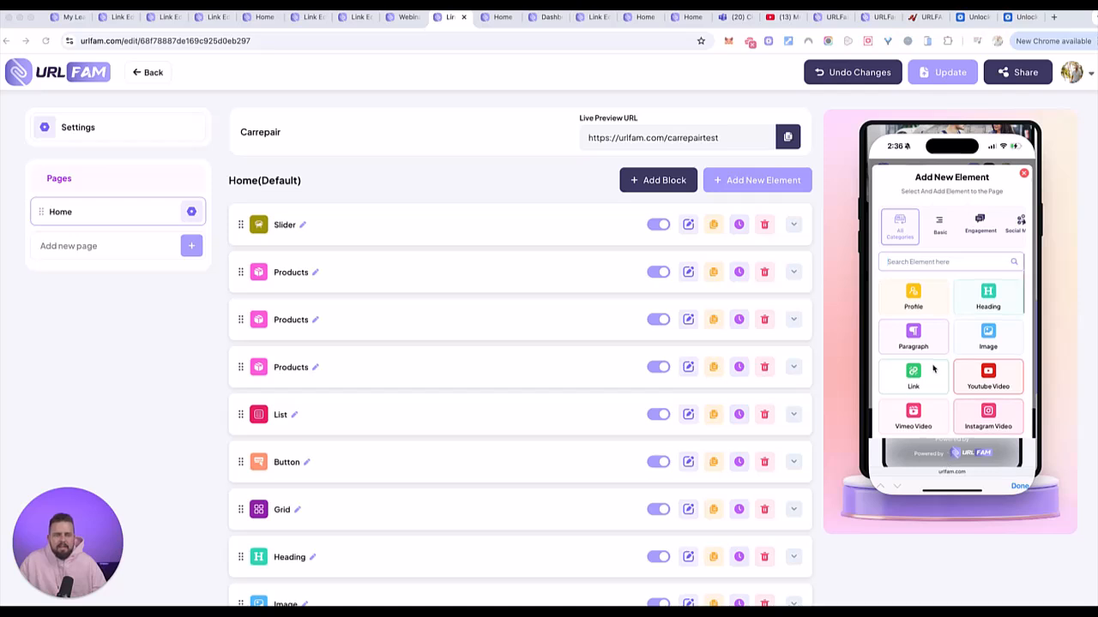
pyautogui.scroll(-1, 935, 370)
pyautogui.scroll(-1, 944, 381)
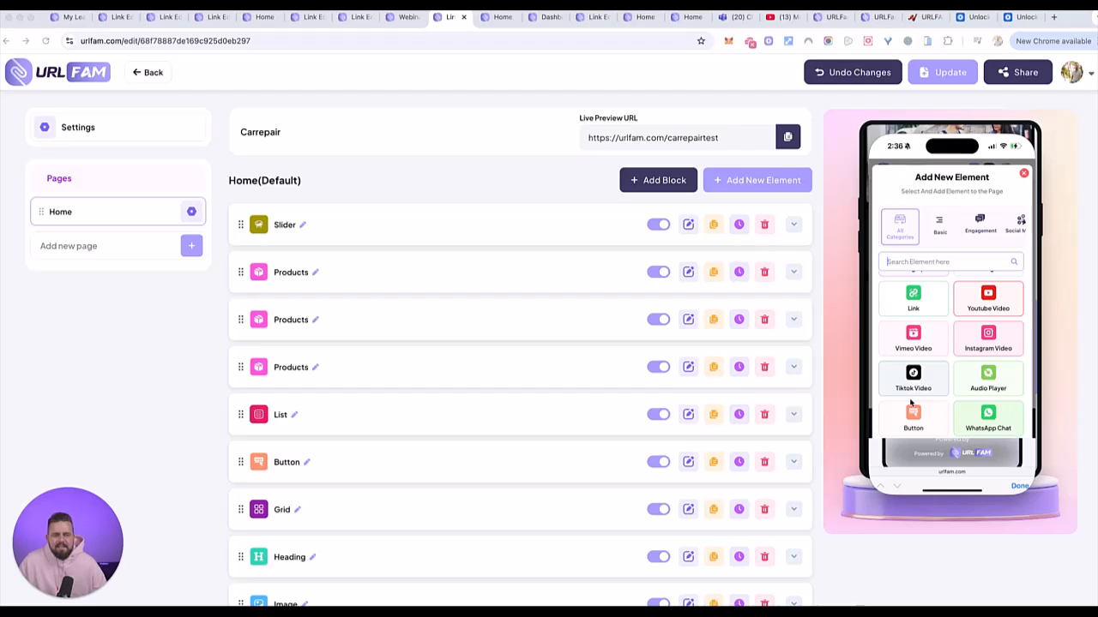
pyautogui.scroll(-1, 935, 386)
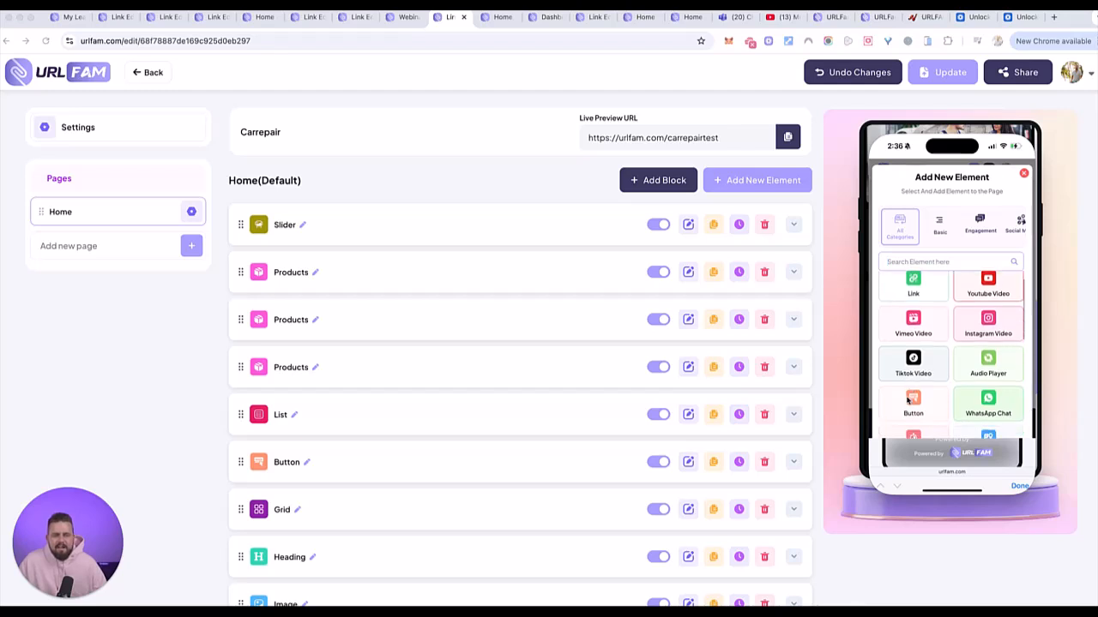
pyautogui.click(988, 354)
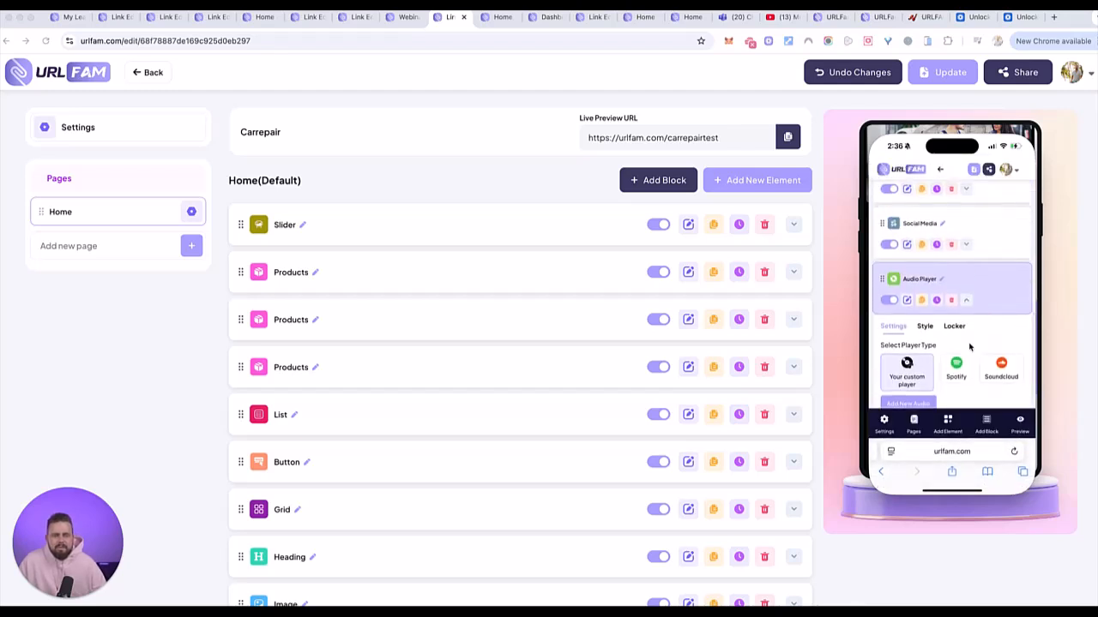
# - Switch the audio player type from Soundcloud to Spotify, leaving the embed code empty
pyautogui.scroll(-1, 970, 348)
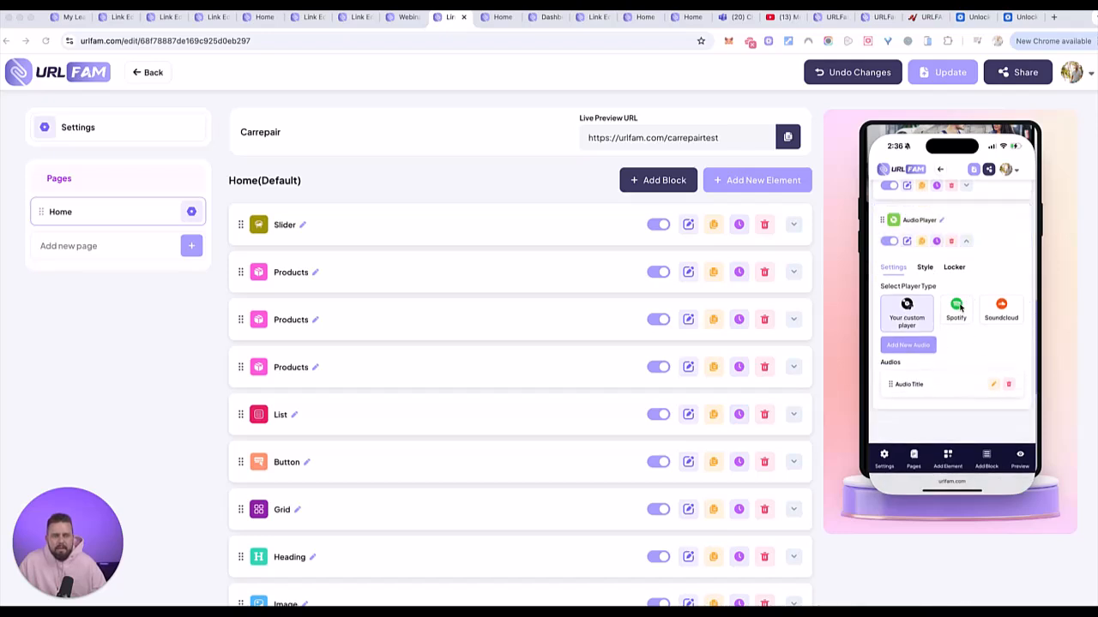
pyautogui.click(994, 308)
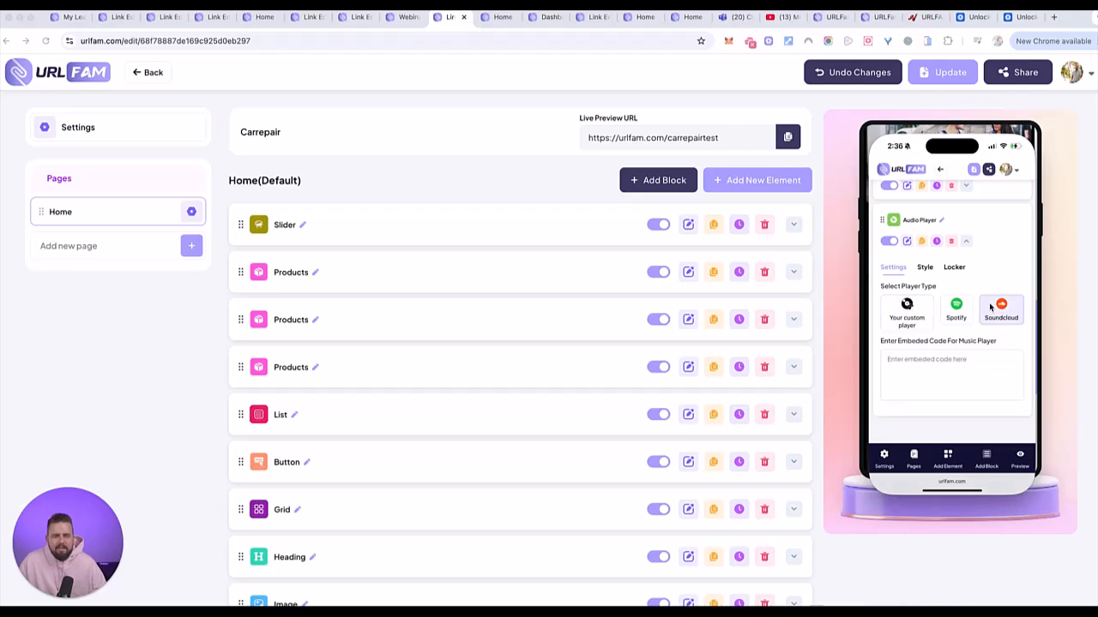
pyautogui.click(956, 309)
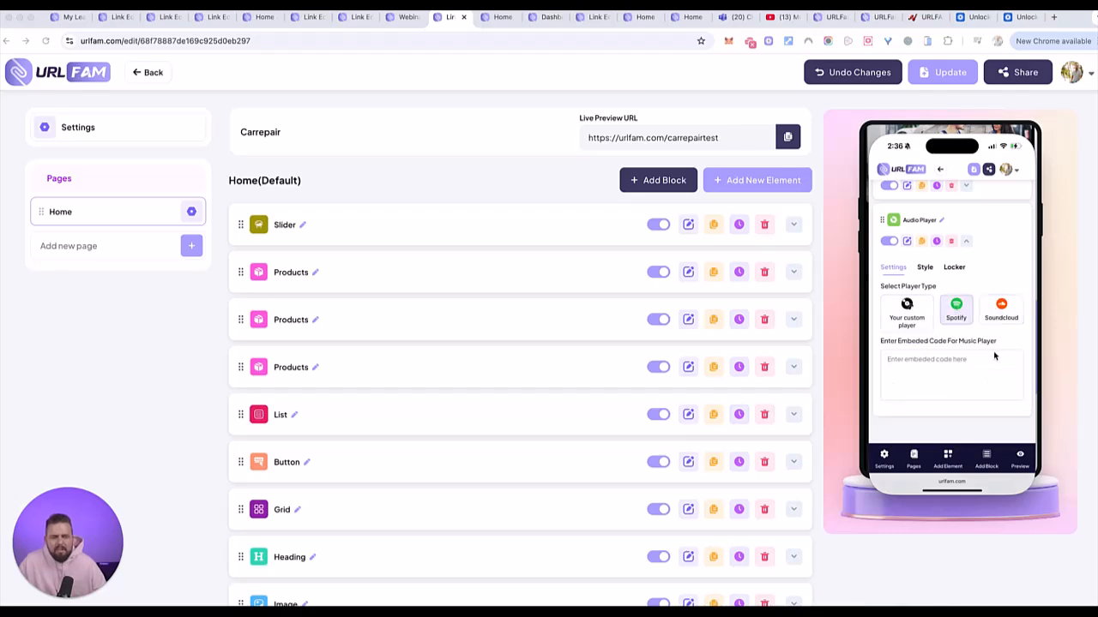
pyautogui.scroll(-3, 993, 351)
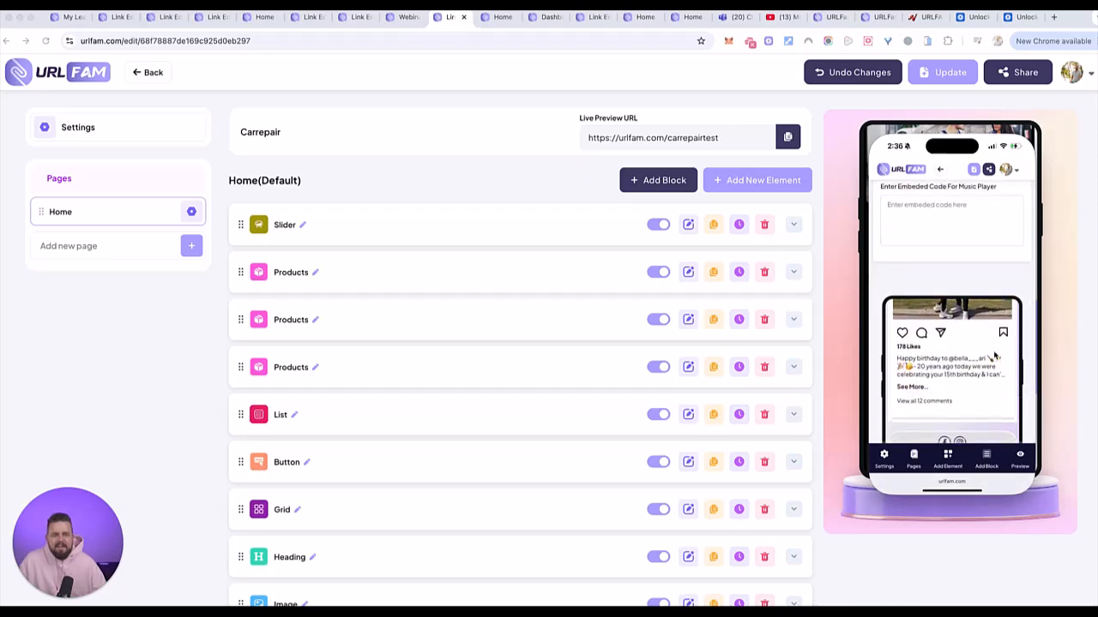
pyautogui.scroll(-5, 994, 356)
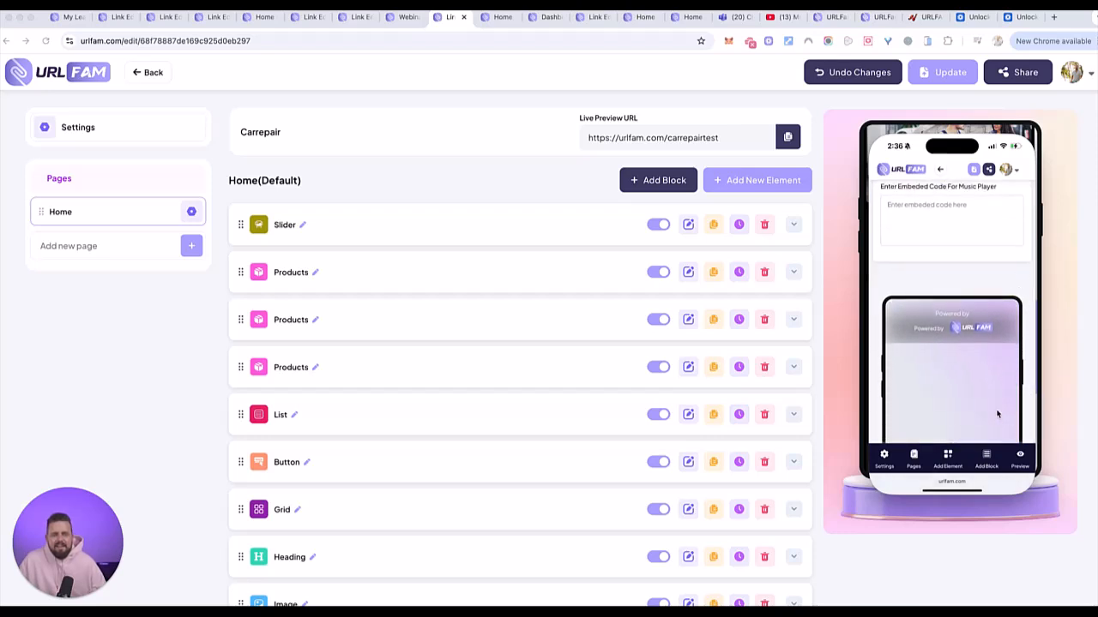
pyautogui.scroll(5, 995, 424)
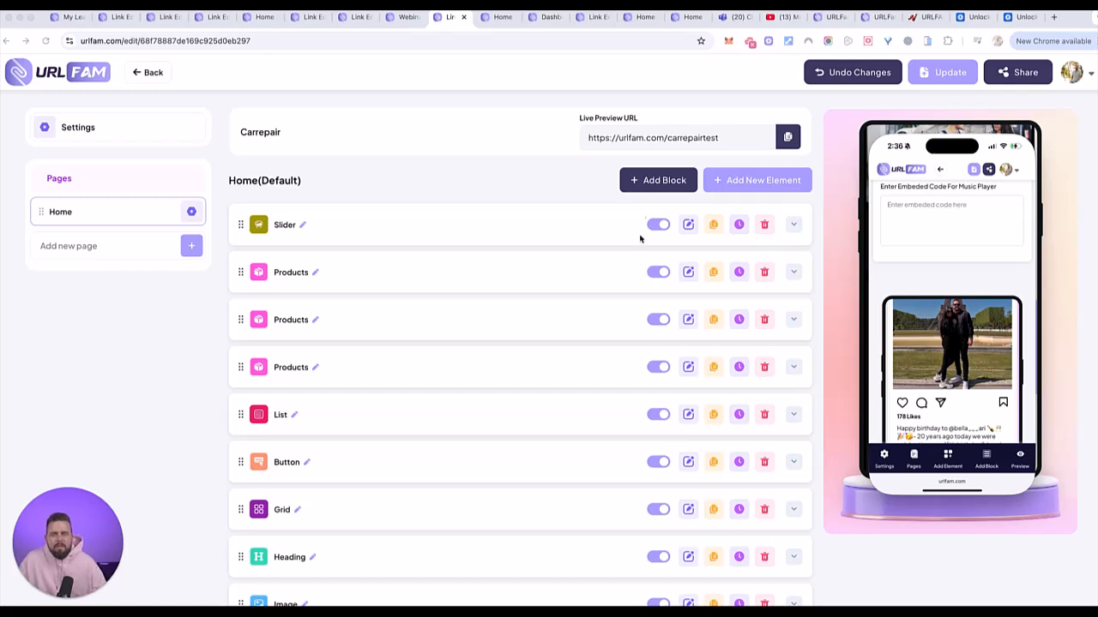
# - Create a new empty block named 'Footer' below the Audio Player
pyautogui.click(988, 452)
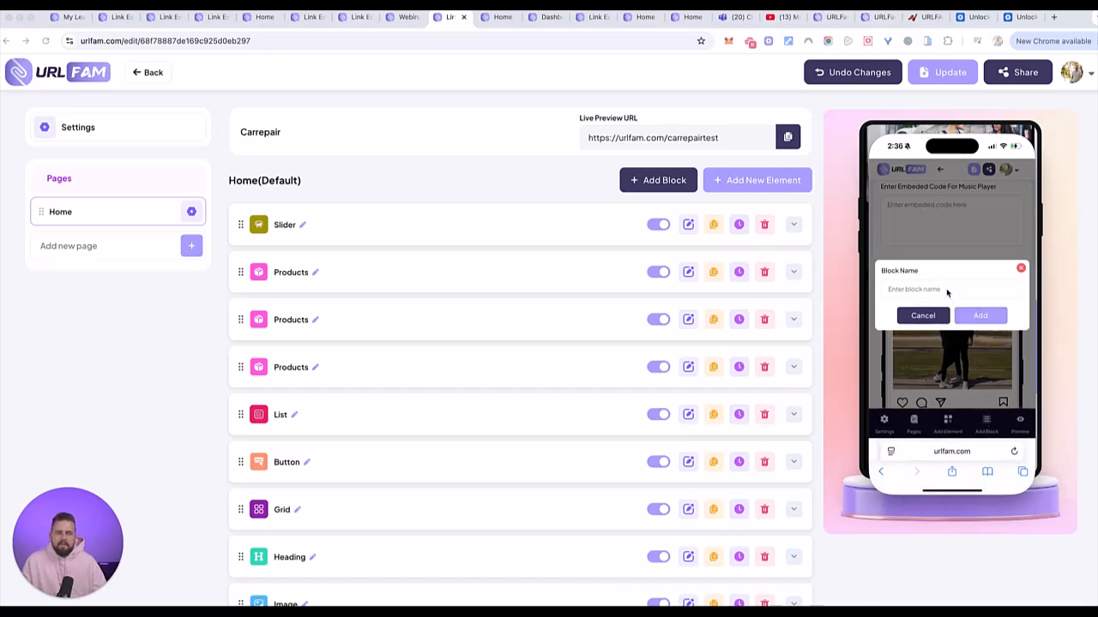
pyautogui.click(947, 292)
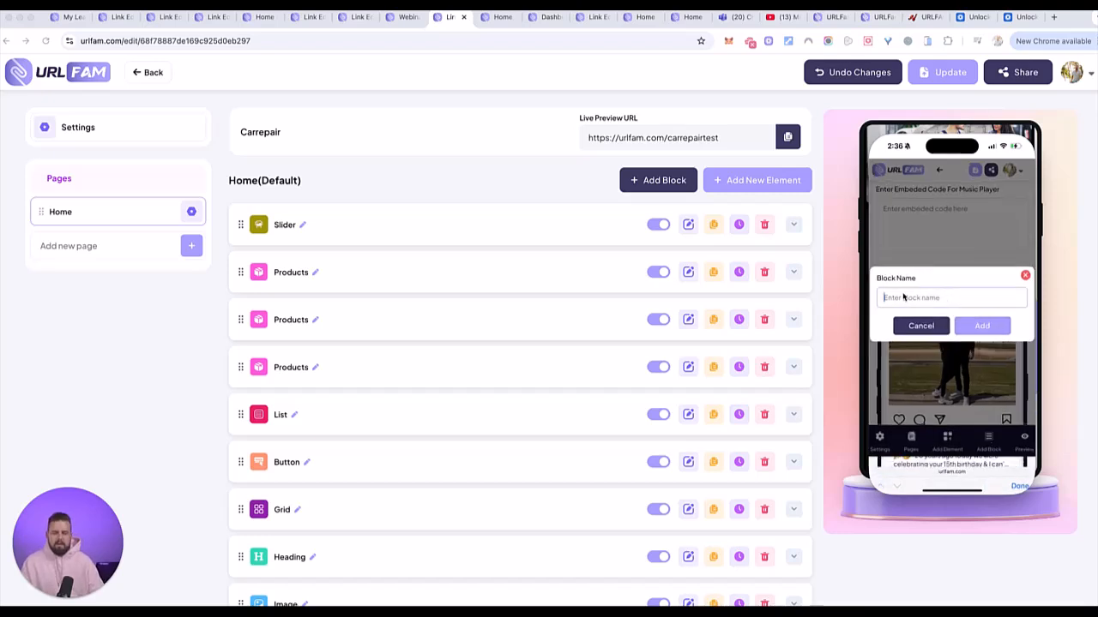
pyautogui.write('Footer')
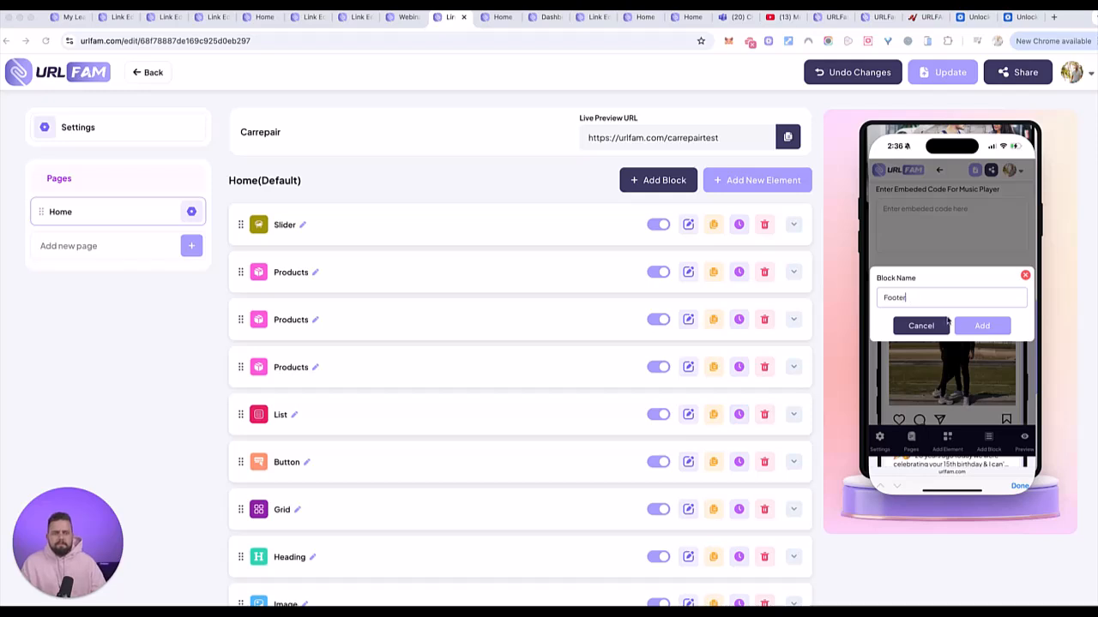
pyautogui.click(964, 326)
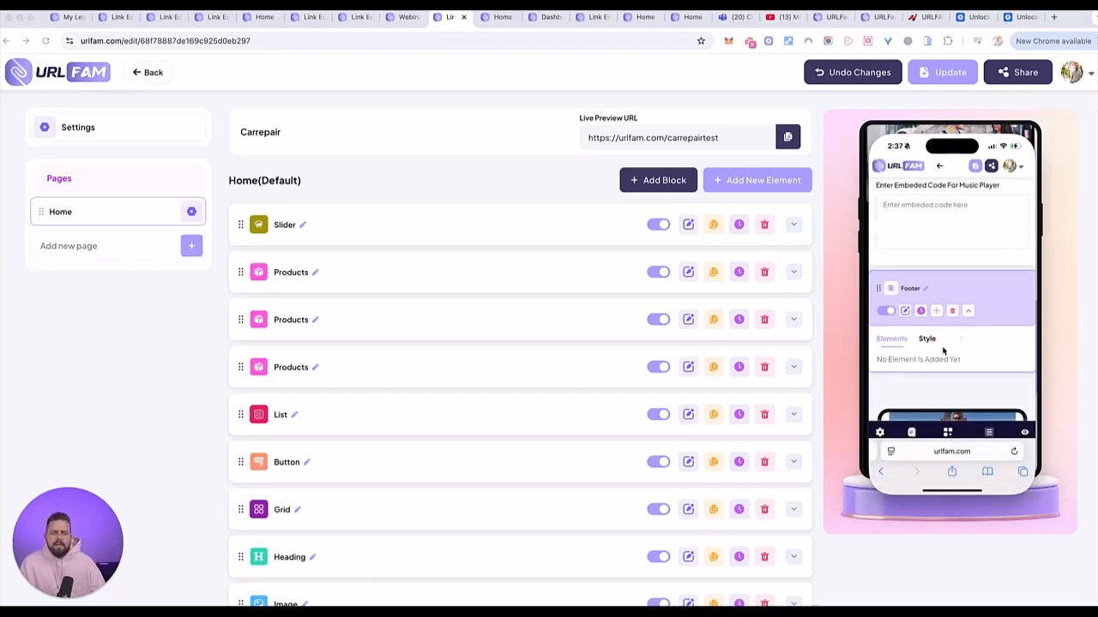
pyautogui.scroll(-1, 978, 362)
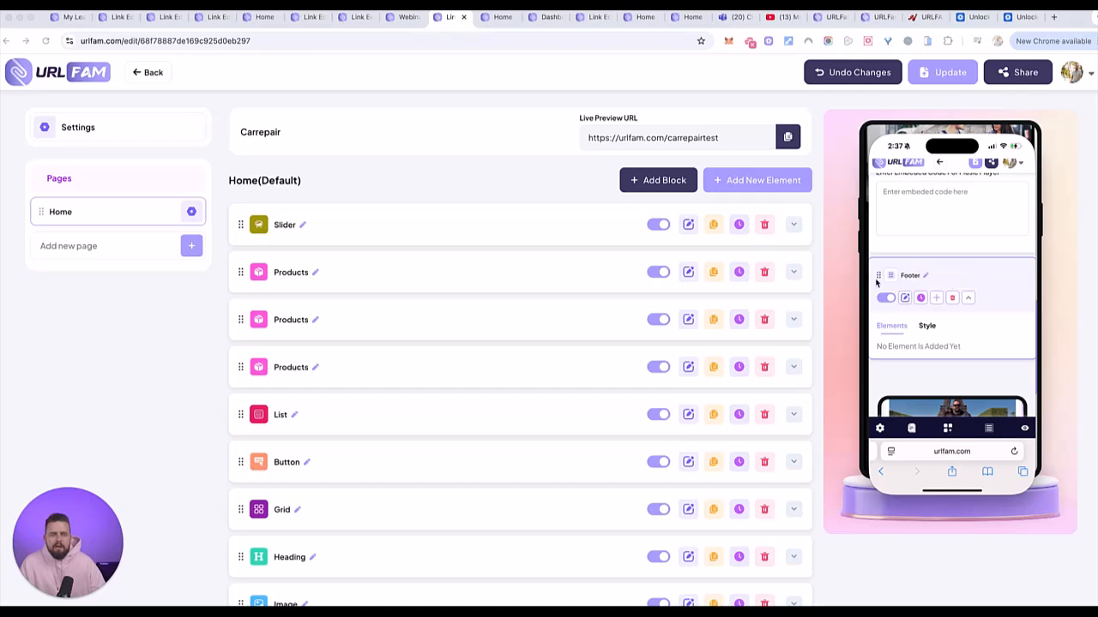
# - Add Heading, Image, Paragraph and Link elements to the Footer block
pyautogui.click(937, 298)
pyautogui.click(983, 299)
pyautogui.click(938, 299)
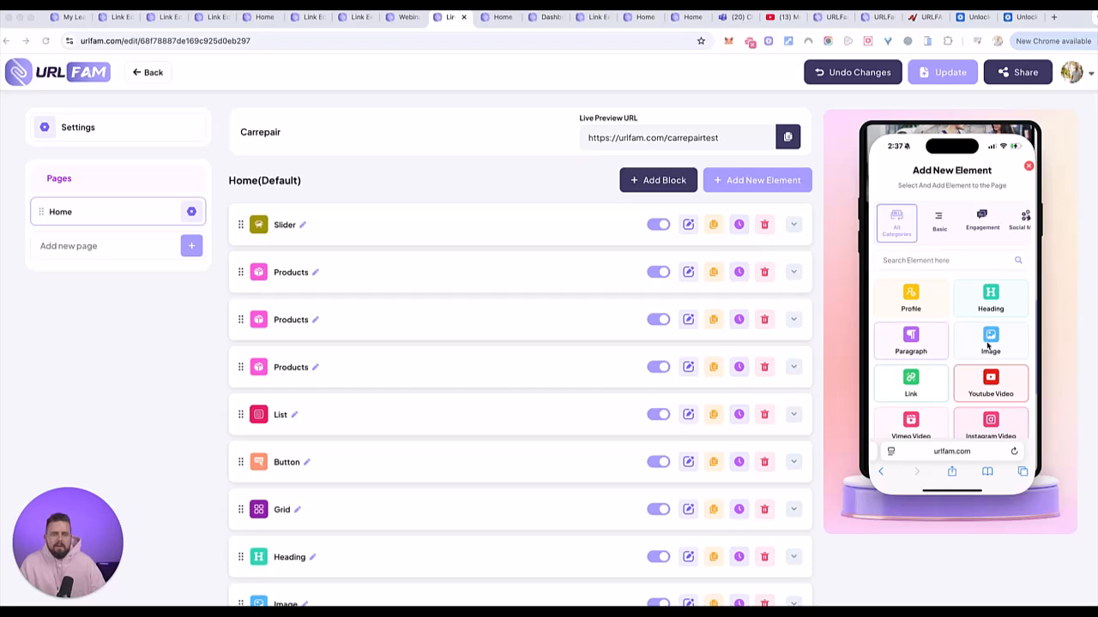
pyautogui.click(987, 344)
pyautogui.click(937, 301)
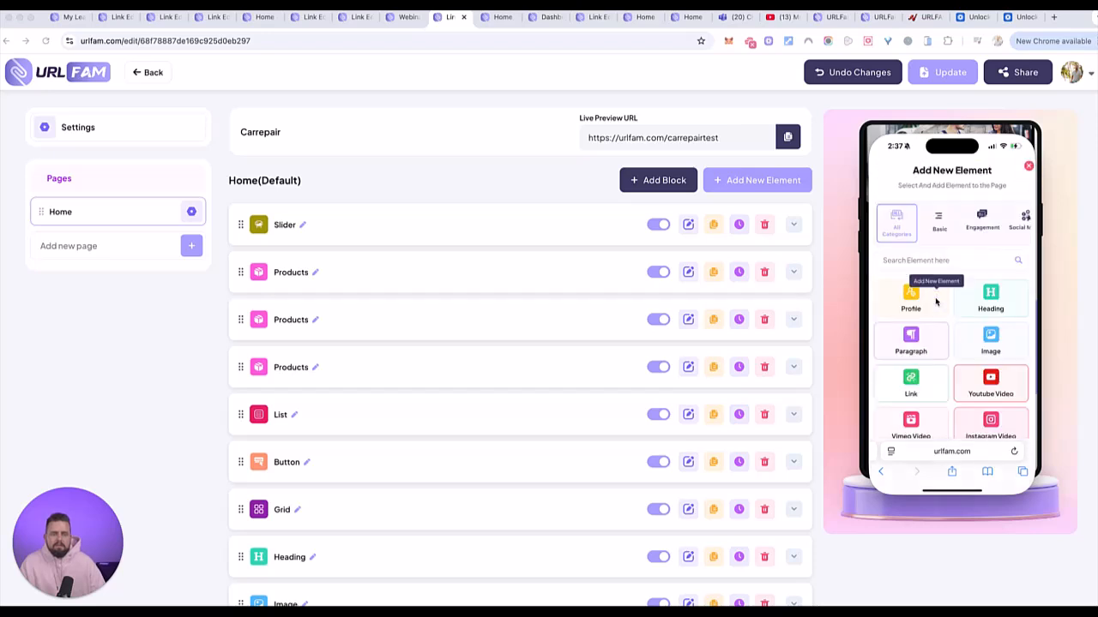
pyautogui.click(913, 341)
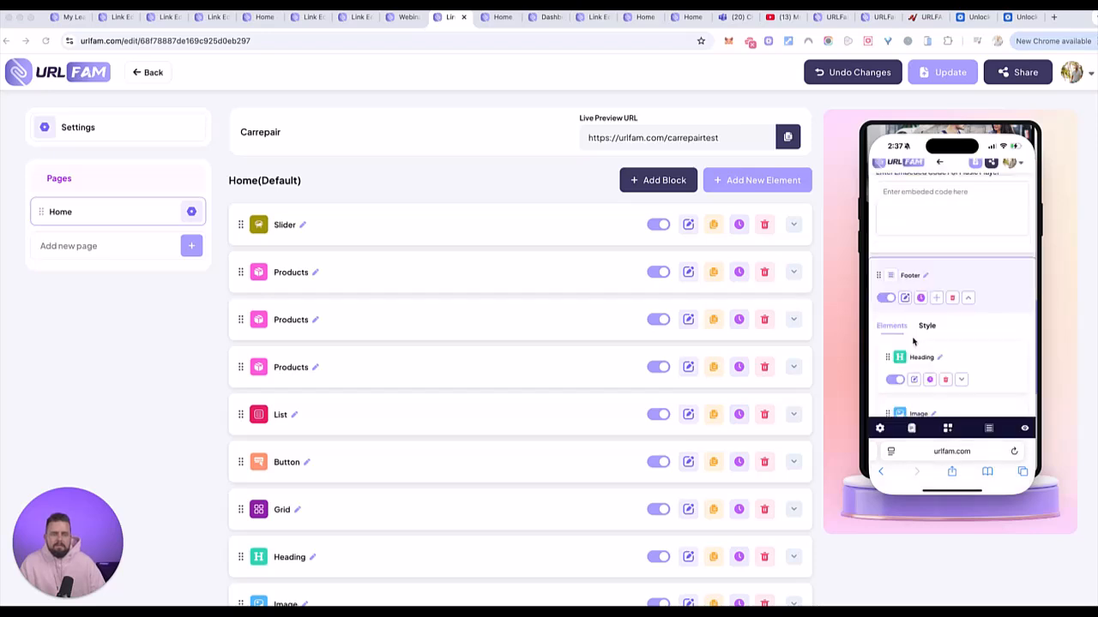
pyautogui.click(937, 299)
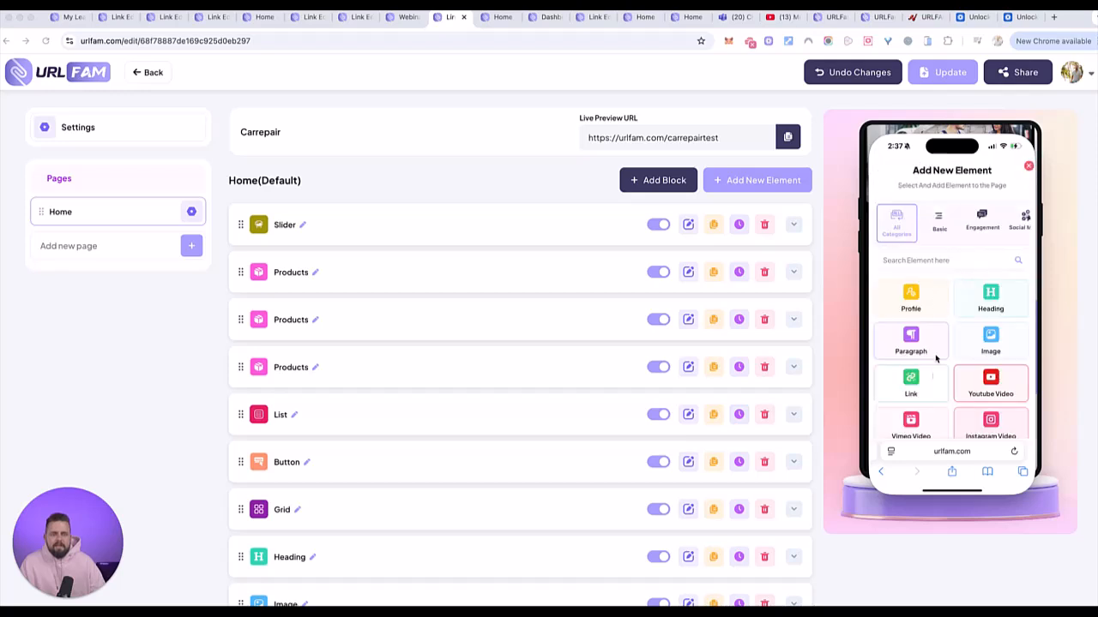
pyautogui.click(916, 380)
# - Drag the Footer block further down the page
pyautogui.scroll(-2, 946, 326)
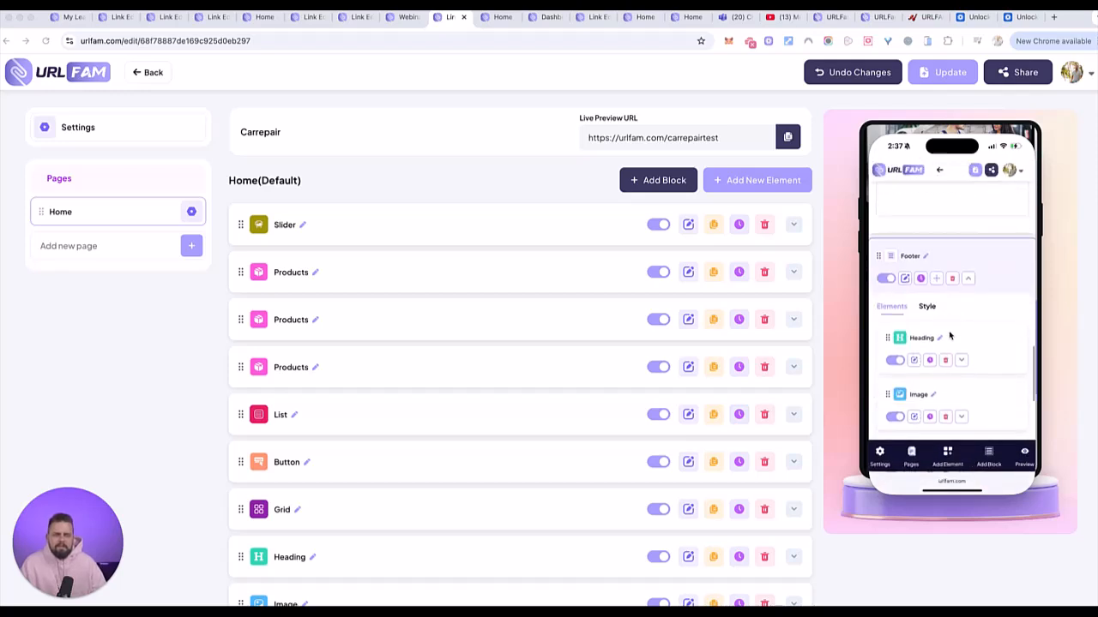
pyautogui.scroll(-3, 947, 331)
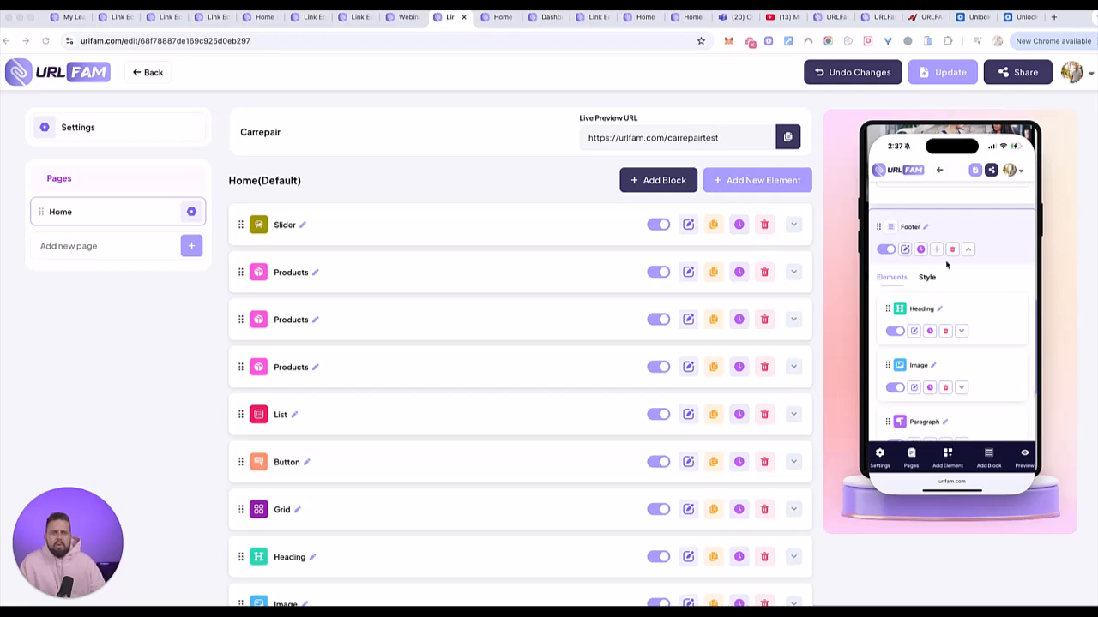
pyautogui.scroll(-5, 939, 343)
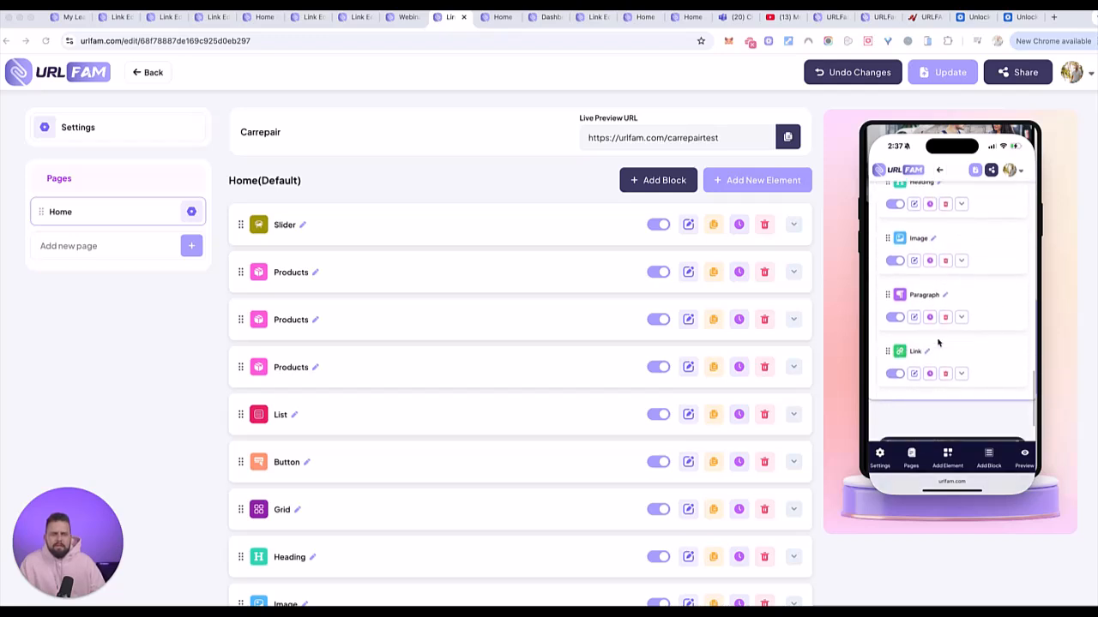
pyautogui.scroll(-2, 938, 343)
pyautogui.scroll(3, 937, 343)
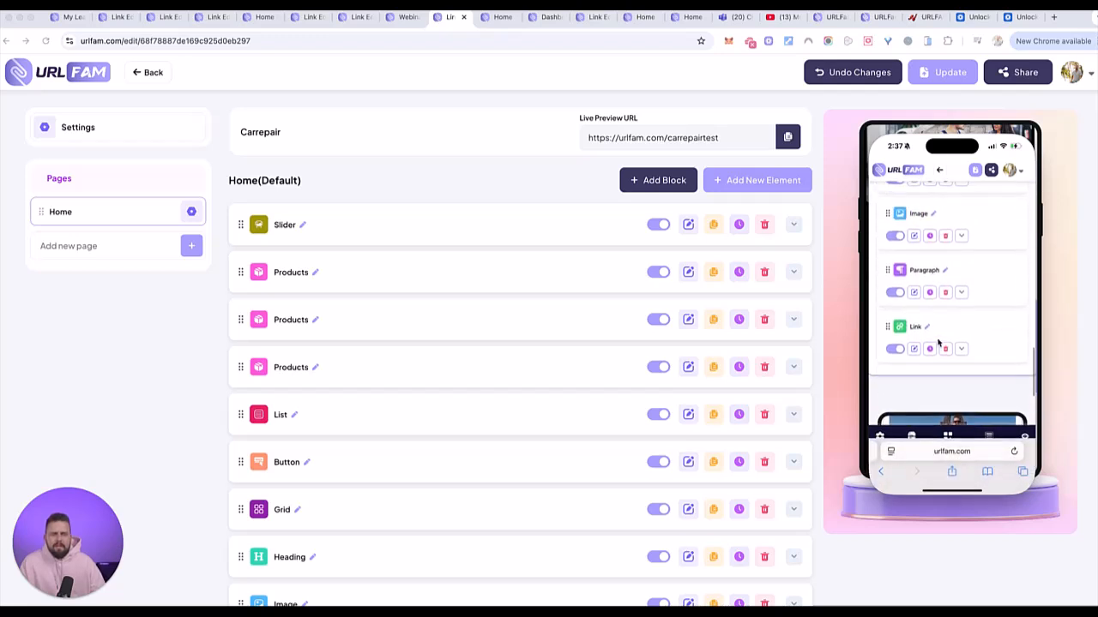
pyautogui.scroll(-5, 937, 343)
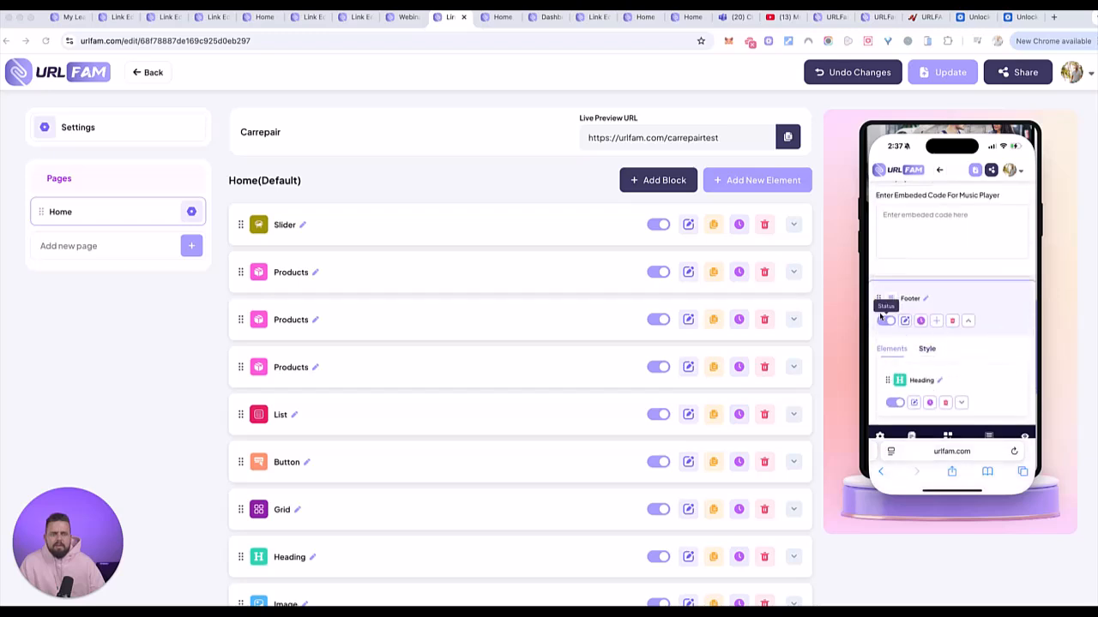
pyautogui.scroll(-3, 895, 358)
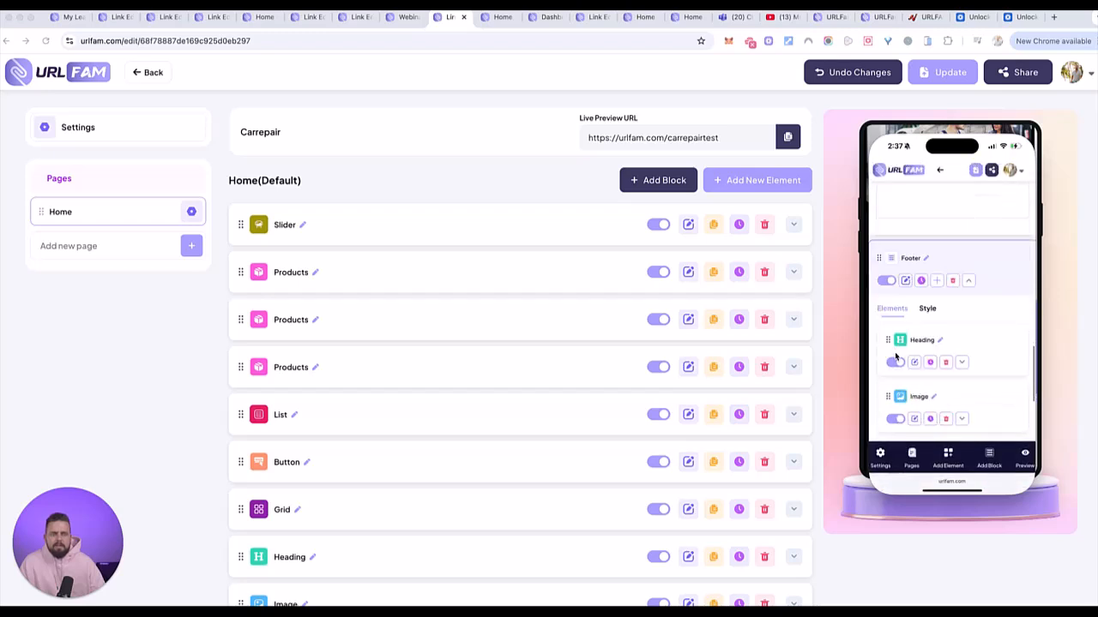
pyautogui.moveTo(889, 352); pyautogui.dragTo(884, 396)
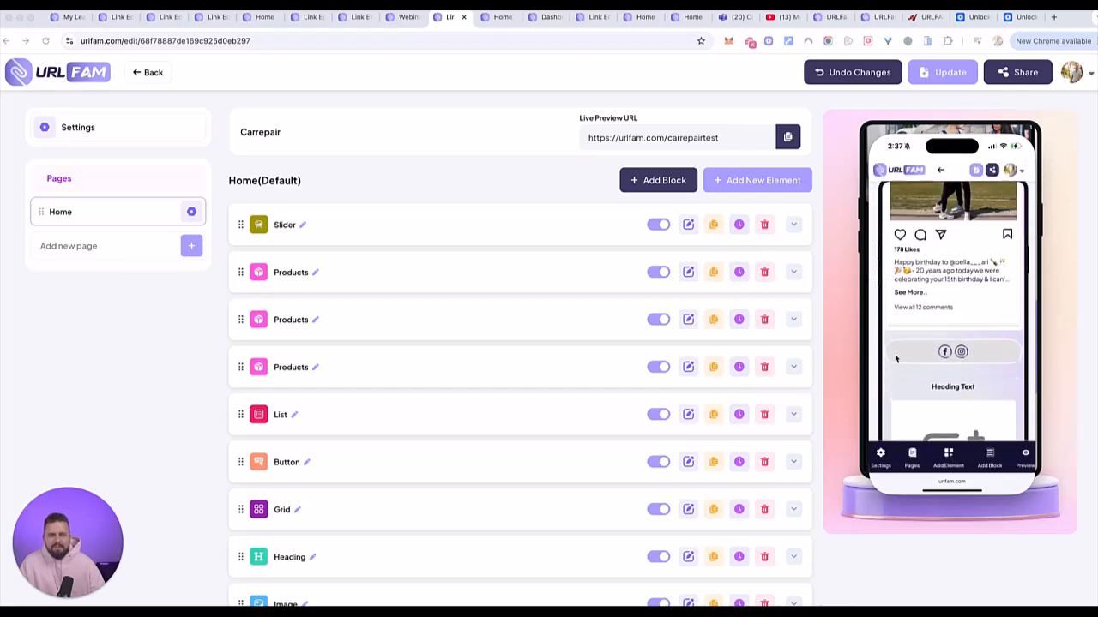
pyautogui.scroll(5, 901, 326)
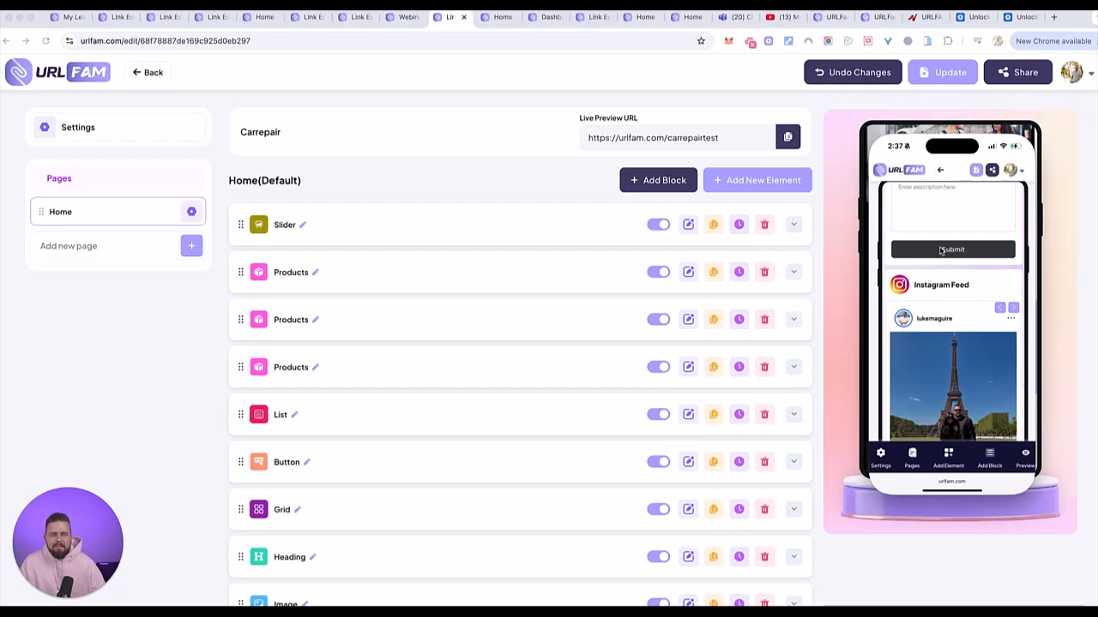
pyautogui.scroll(10, 943, 317)
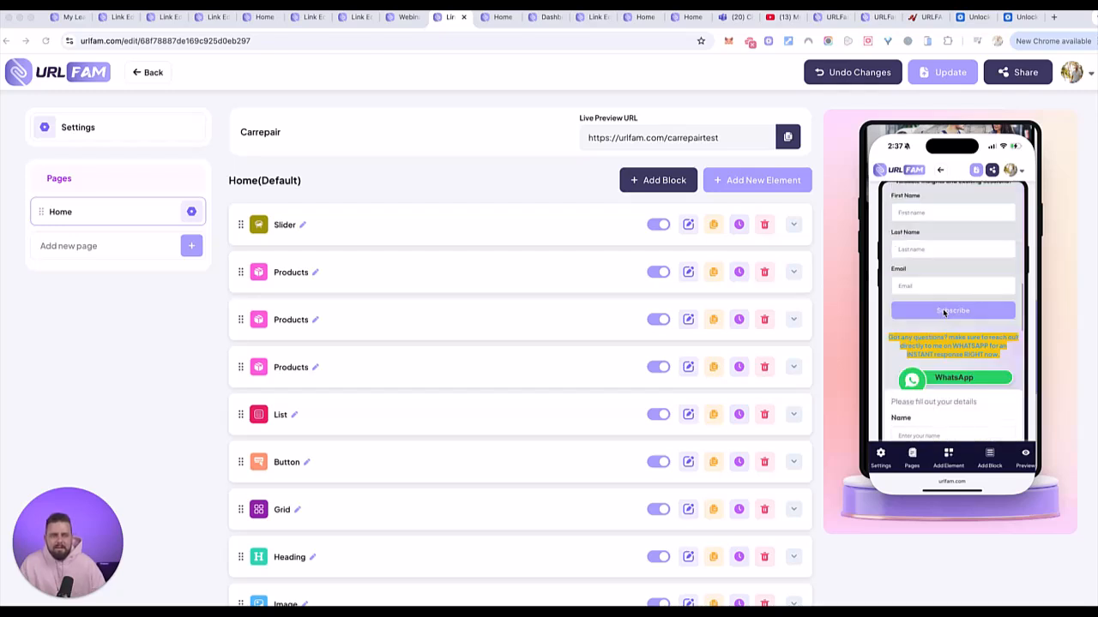
pyautogui.scroll(10, 944, 315)
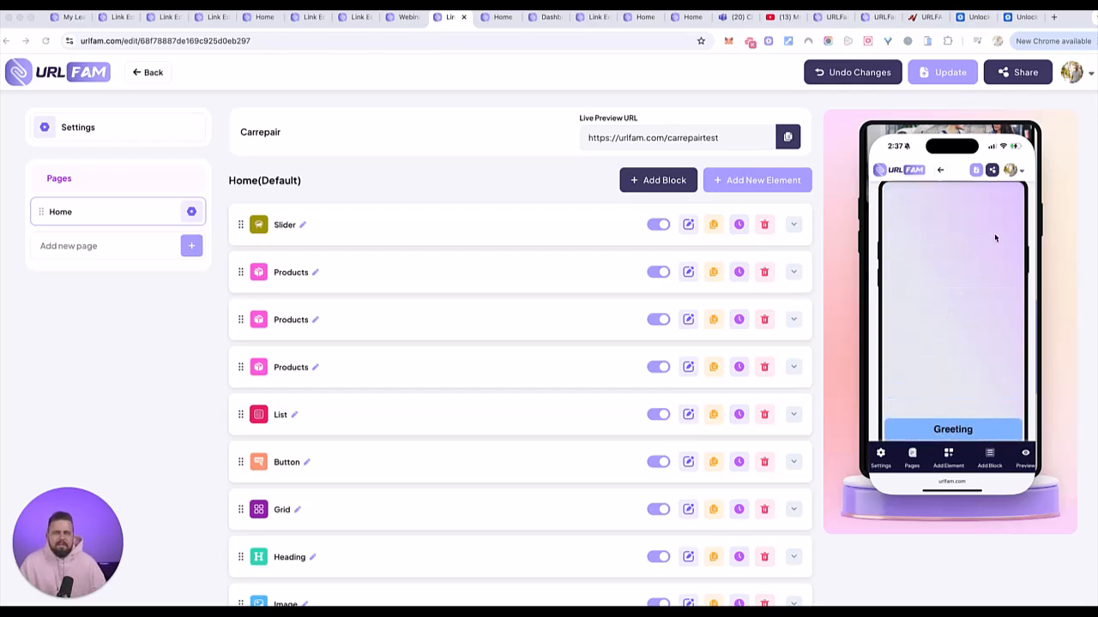
pyautogui.scroll(1, 982, 249)
pyautogui.scroll(3, 981, 249)
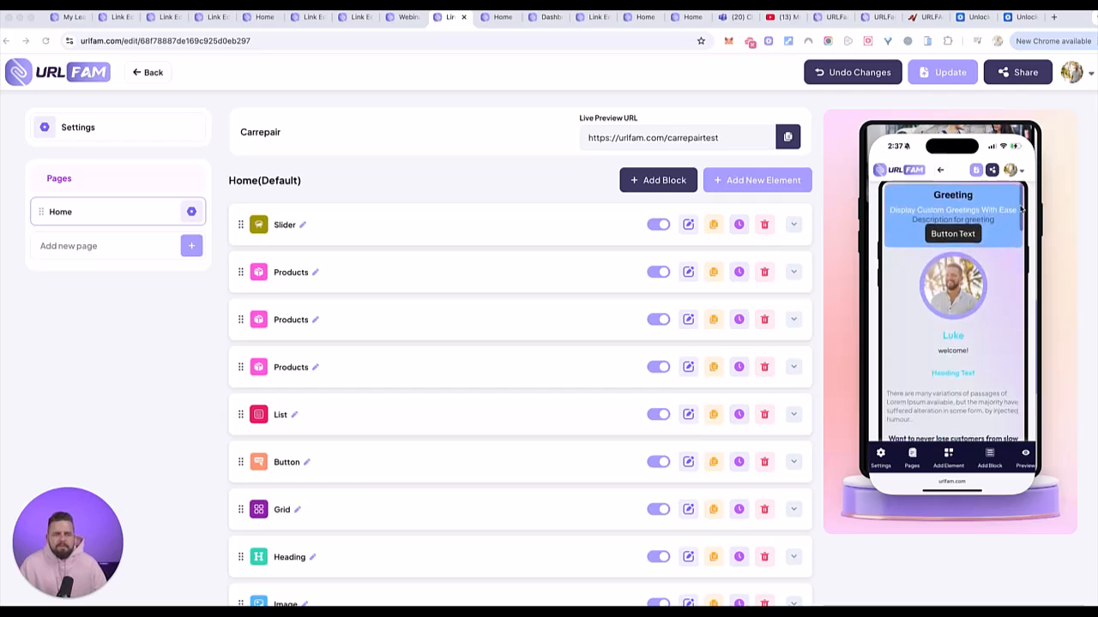
pyautogui.scroll(-3, 1023, 206)
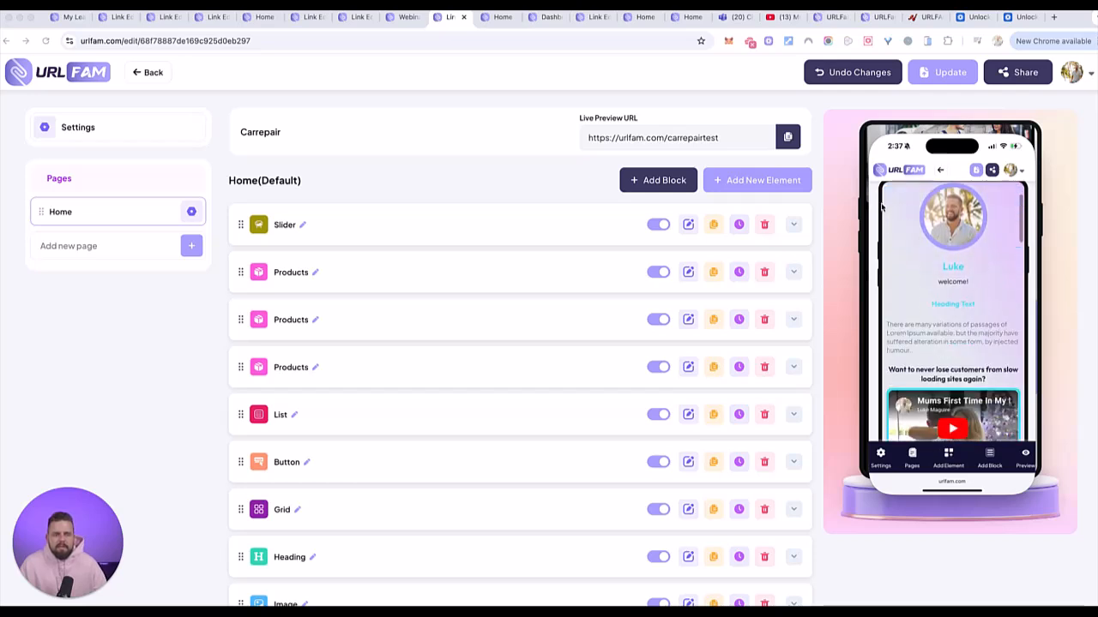
pyautogui.scroll(3, 875, 210)
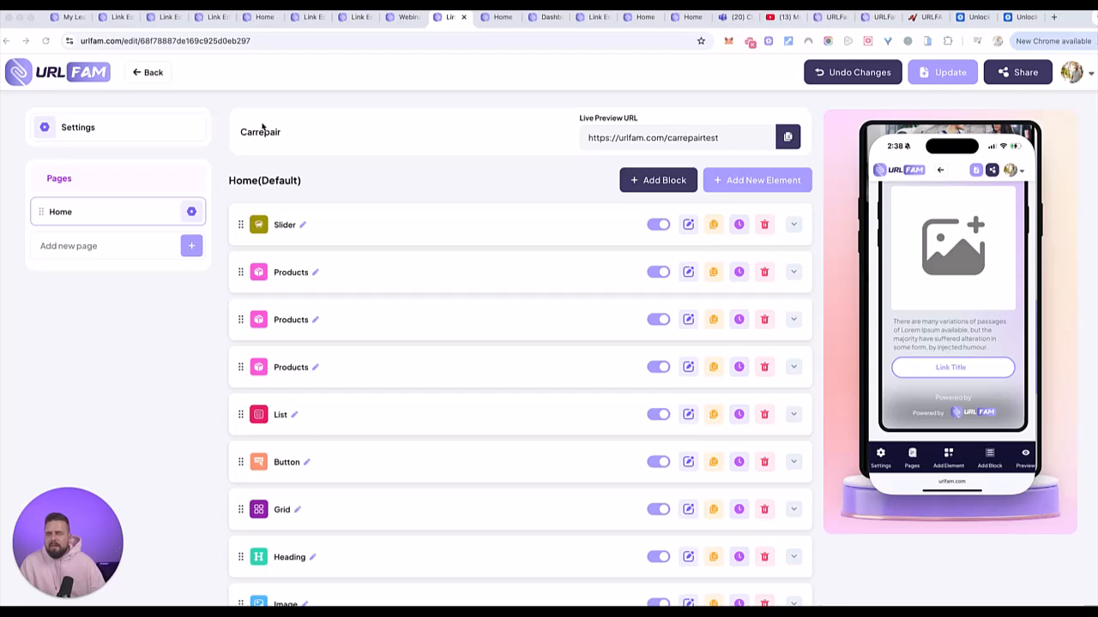
# - Go back to My Links and open the test33 page in the editor
pyautogui.click(149, 73)
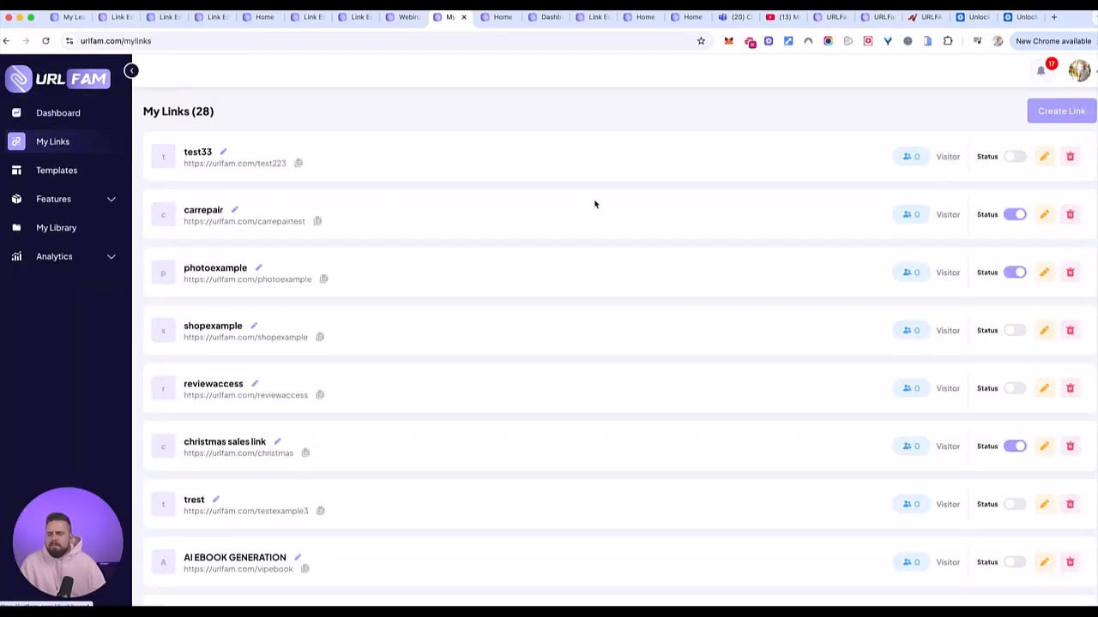
pyautogui.click(1044, 156)
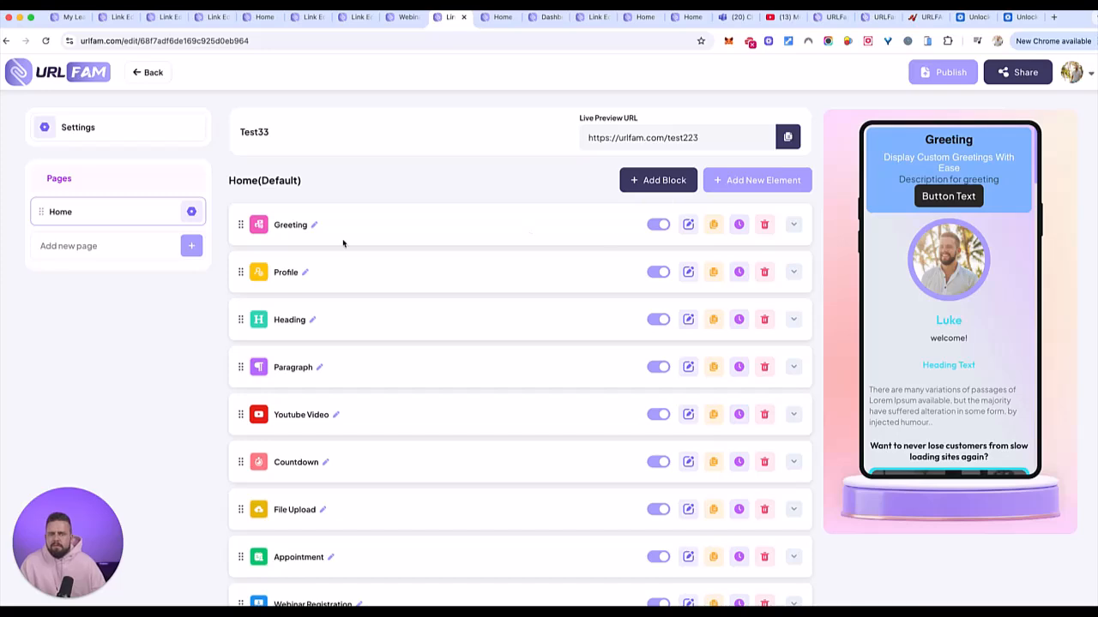
# - Expand the Footer block after Audio Player to reveal its Heading, Image, Paragraph and Link elements
pyautogui.scroll(-5, 388, 297)
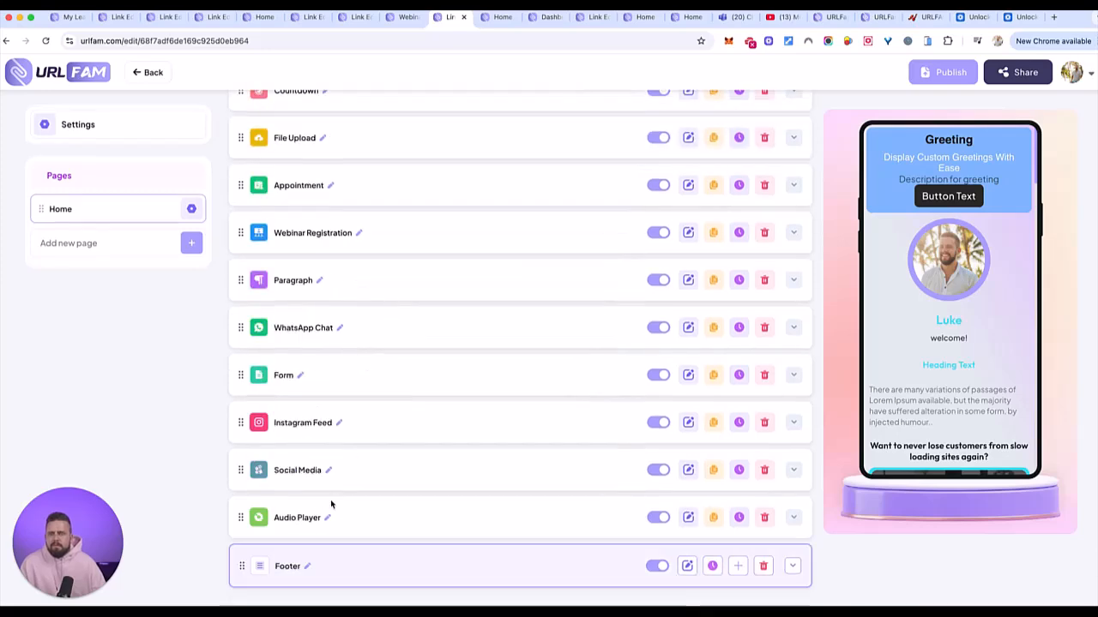
pyautogui.click(287, 566)
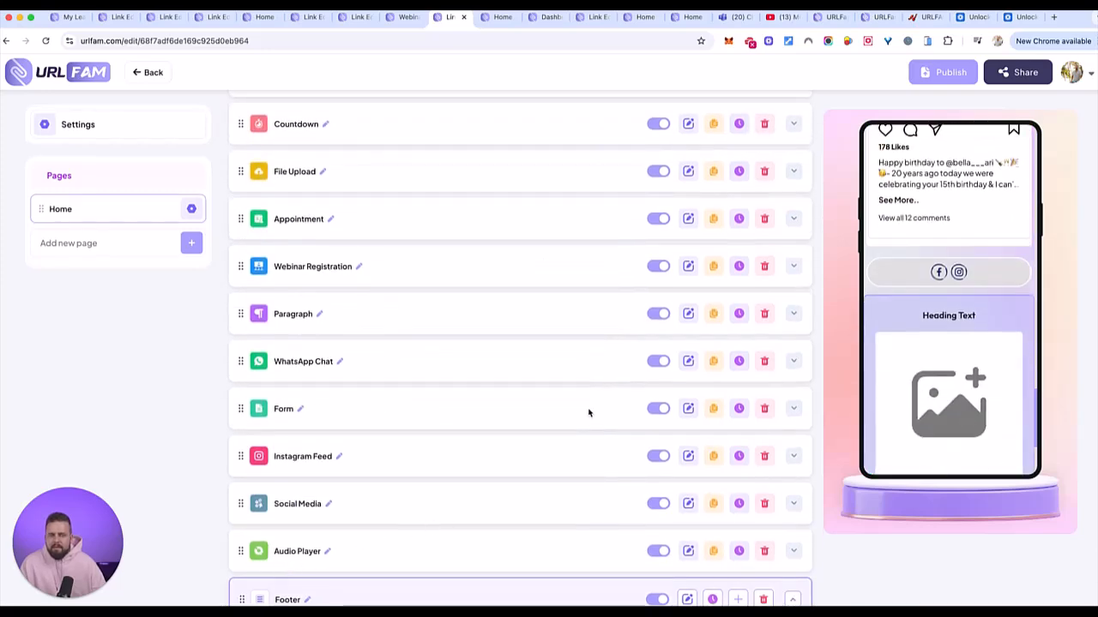
pyautogui.scroll(-3, 587, 408)
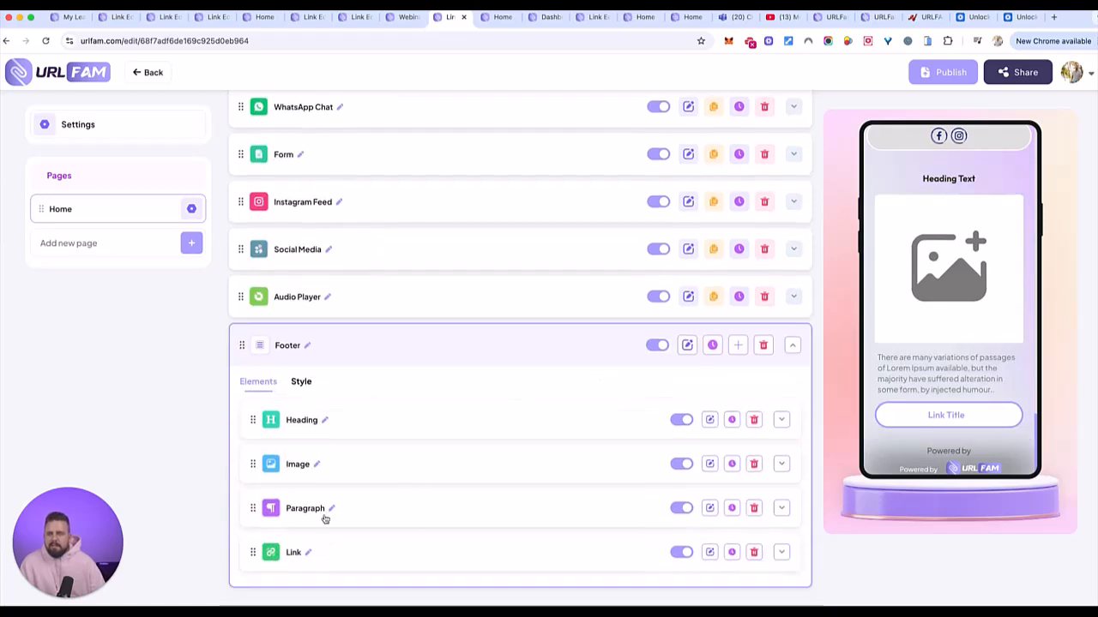